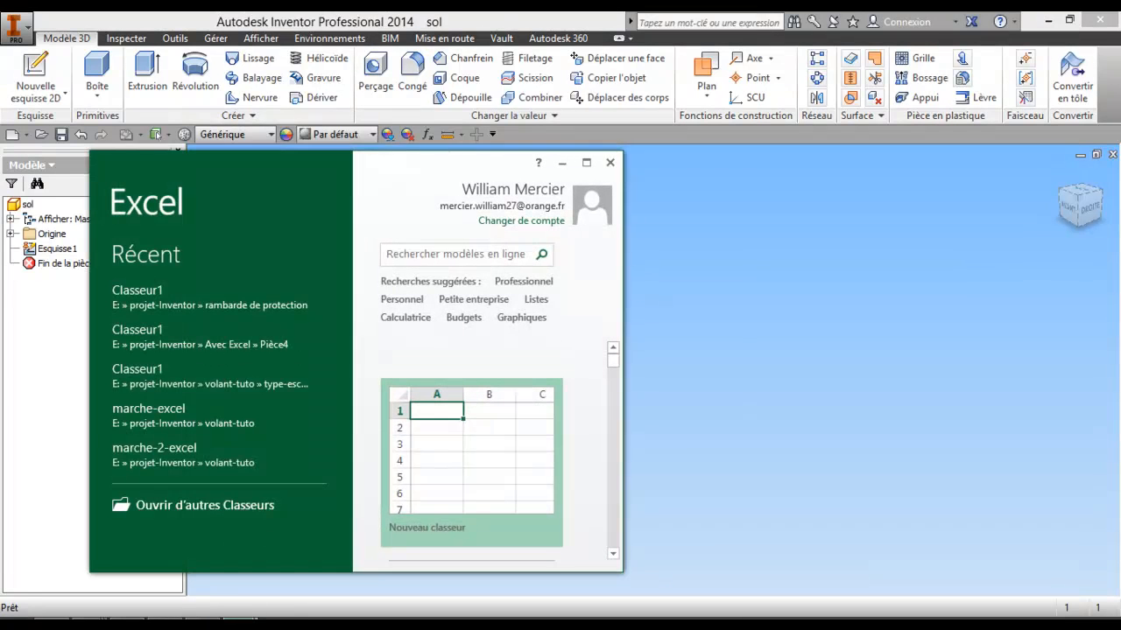
Bring the Excel workbook Classeur1 into view and examine how long_sol, dist_a_monter and dist_entre_marche are defined.
drag(552, 180, 0, 175)
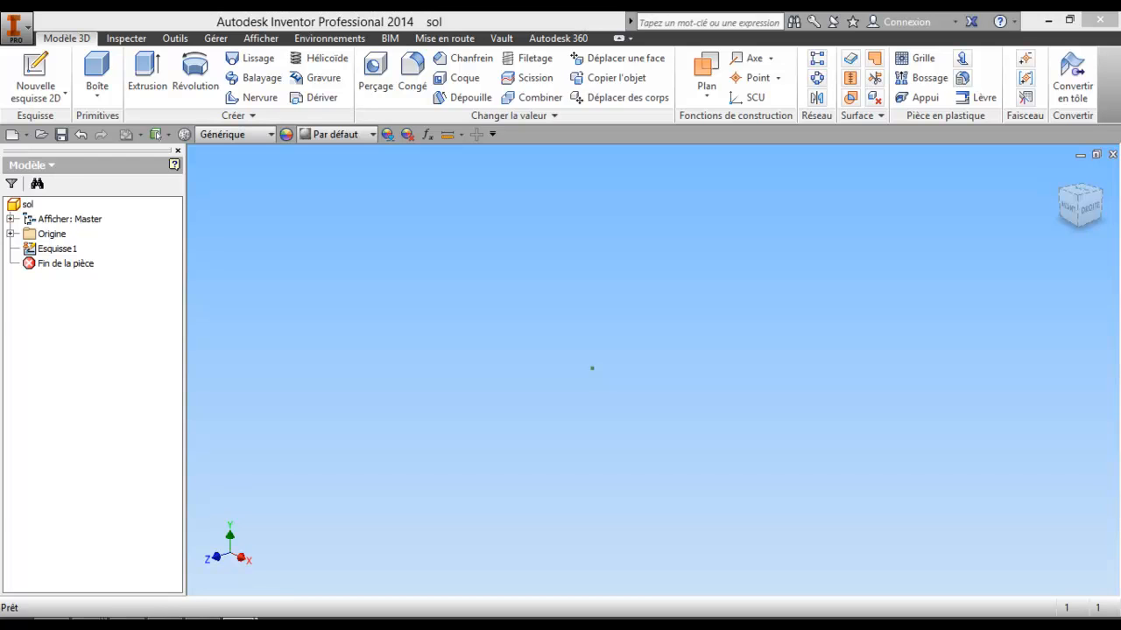
drag(0, 199, 588, 199)
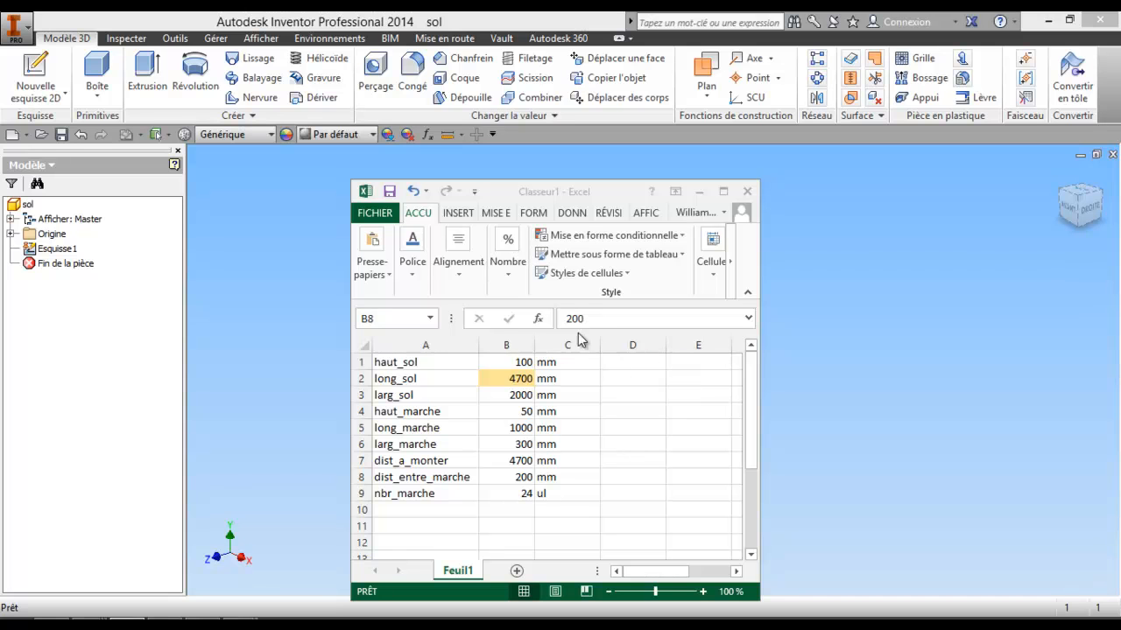
drag(544, 192, 548, 185)
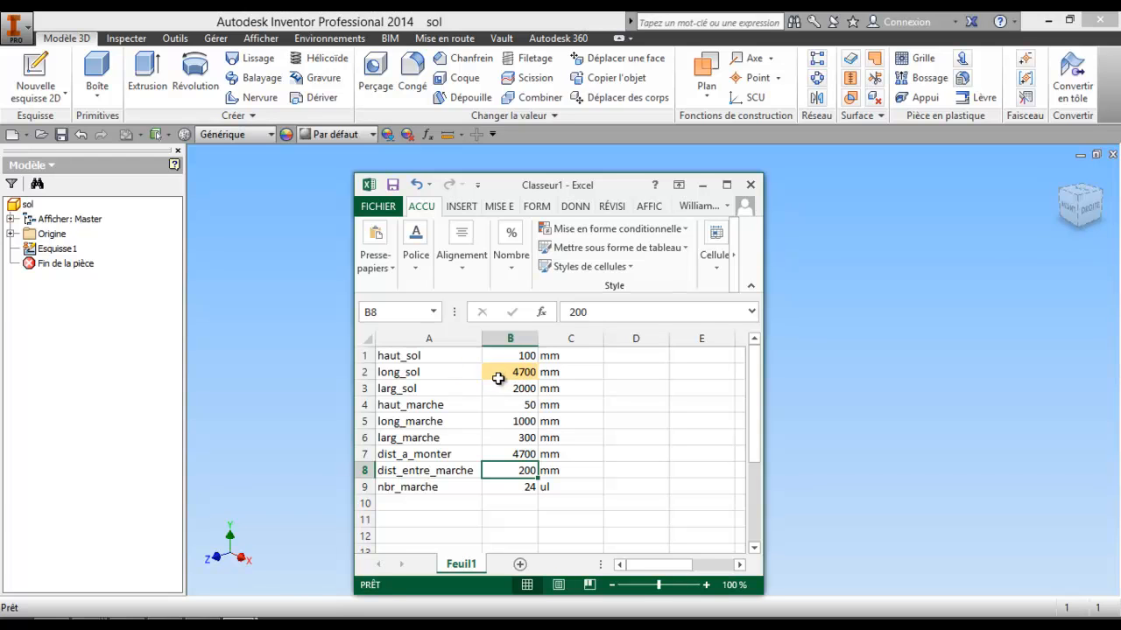
click(502, 453)
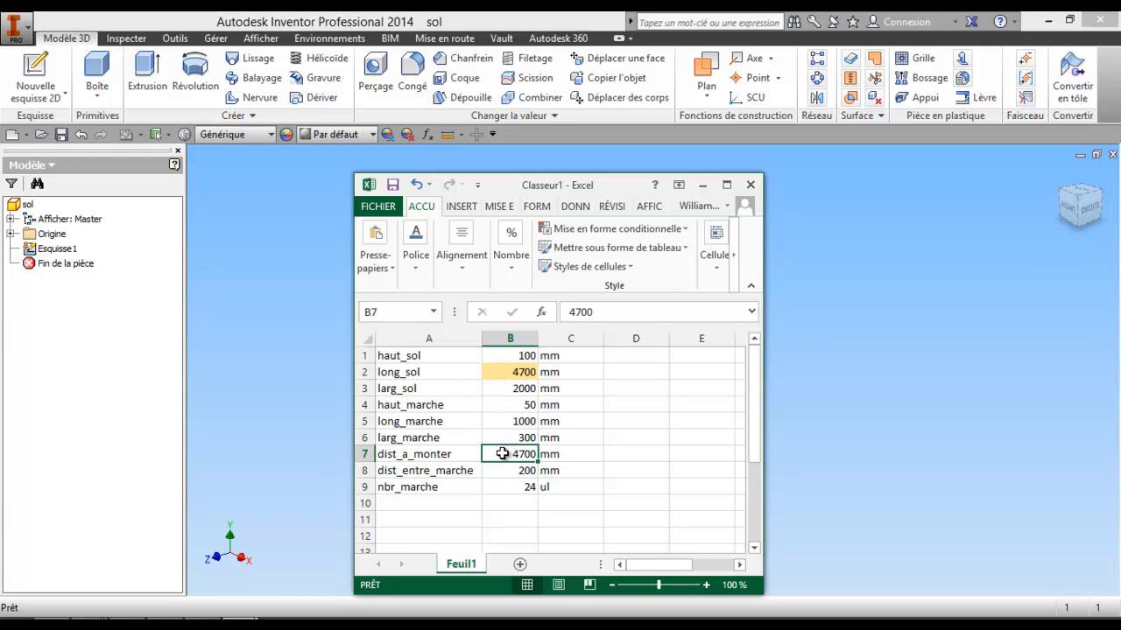
click(496, 373)
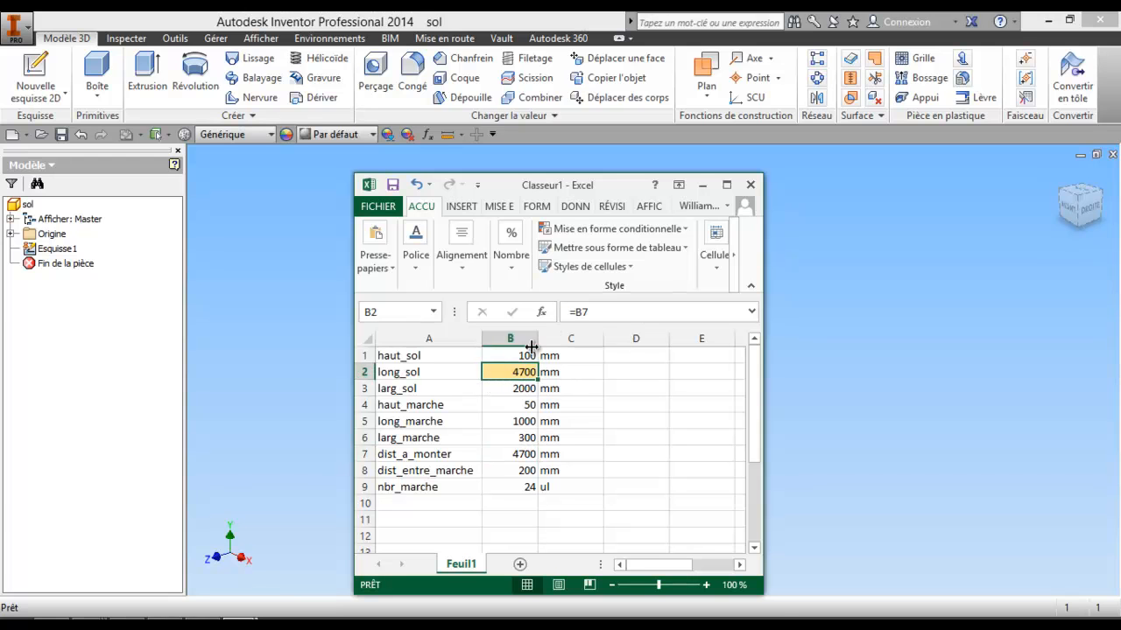
click(447, 473)
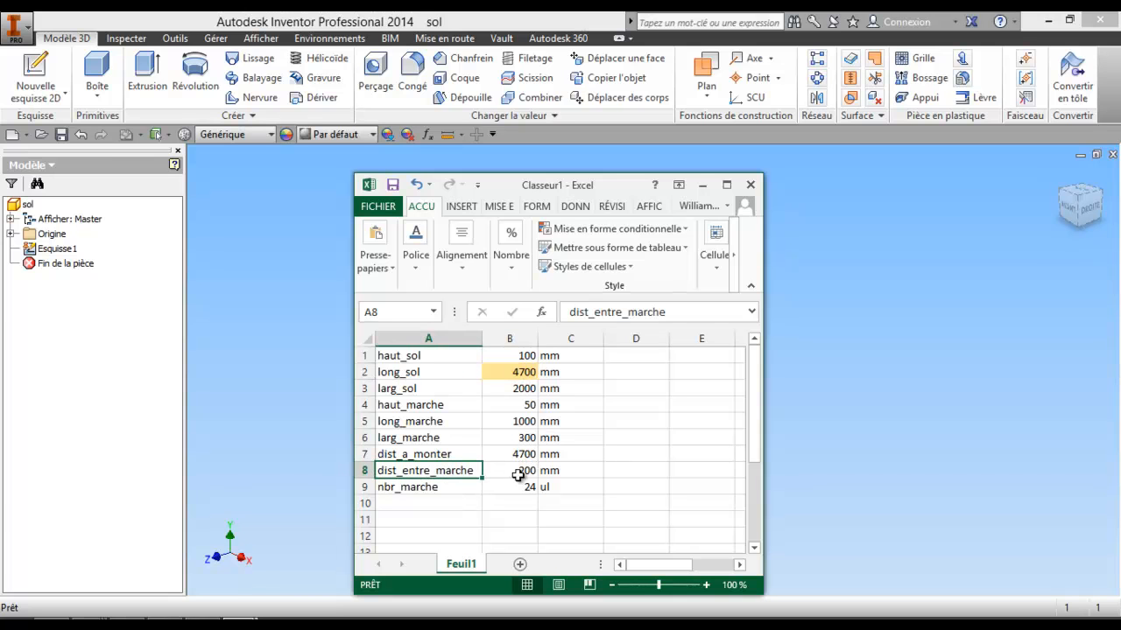
click(514, 472)
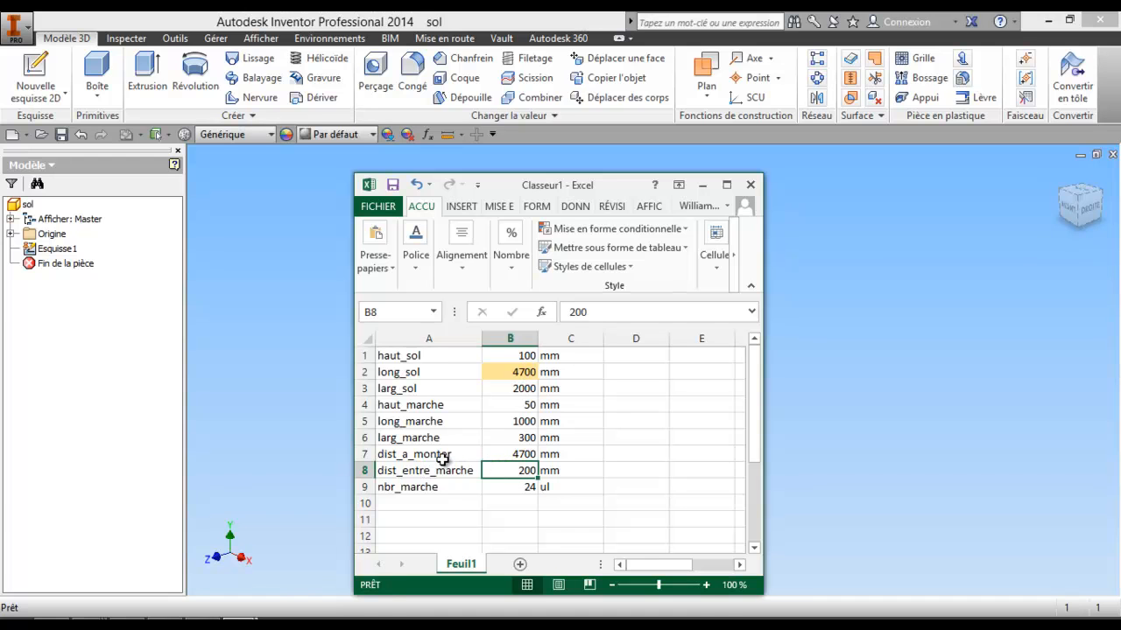
Format the nbr_marche value in cell B9 as a number with 0 decimals.
click(515, 488)
right_click(515, 489)
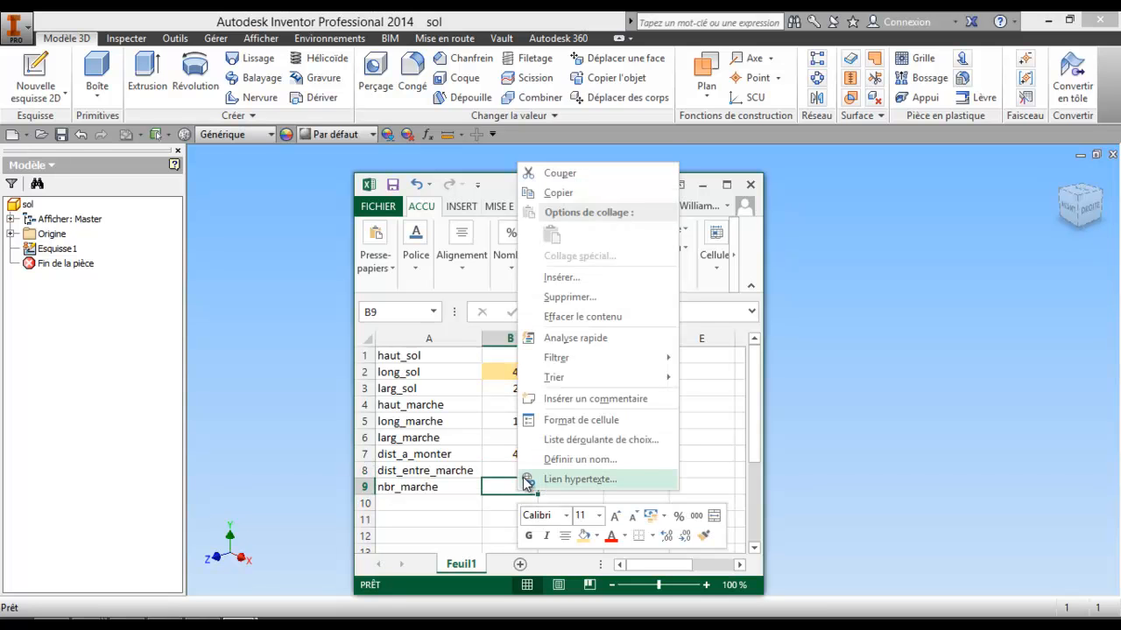
click(545, 421)
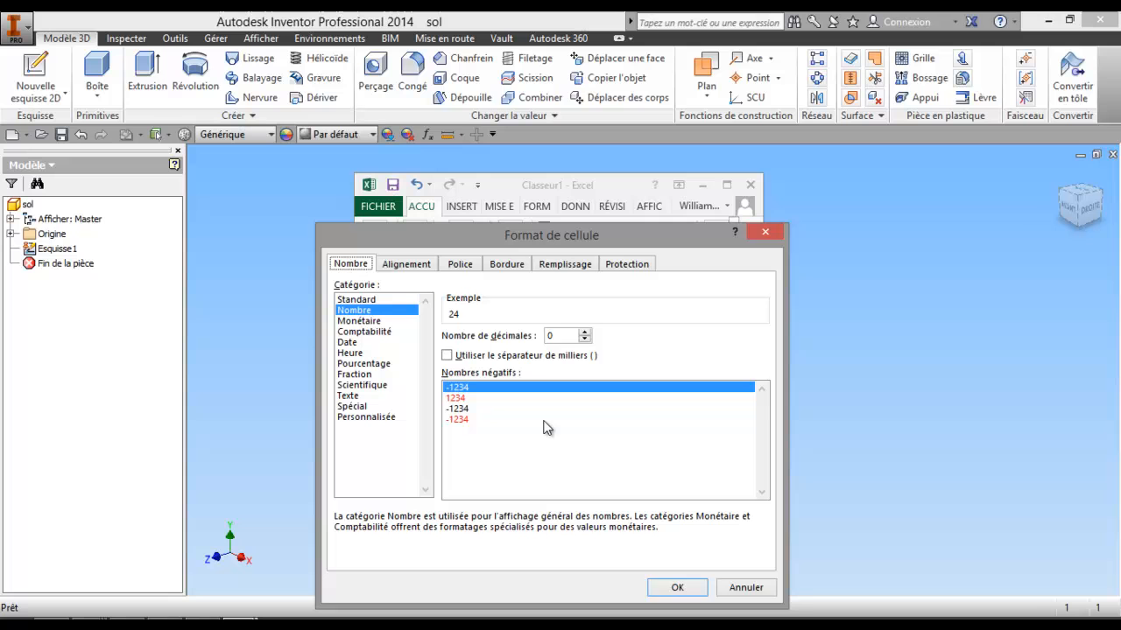
double_click(584, 334)
double_click(584, 340)
click(674, 588)
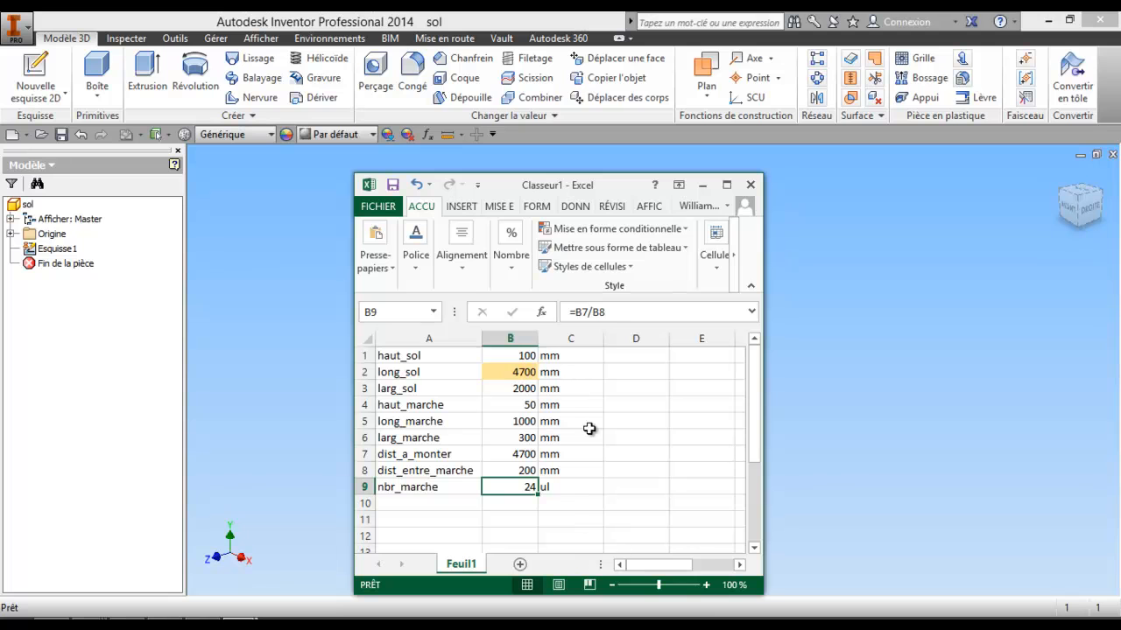
Save the workbook as Classeur1 in the projet-Inventor\escalier folder on drive E and move its window away from the part.
click(392, 186)
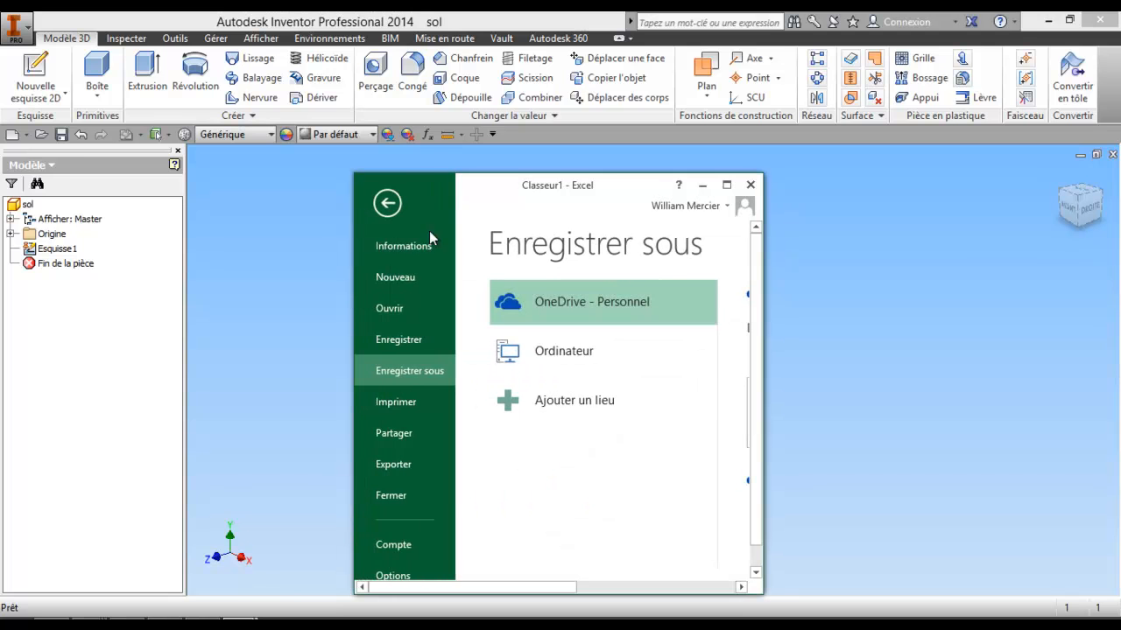
double_click(538, 362)
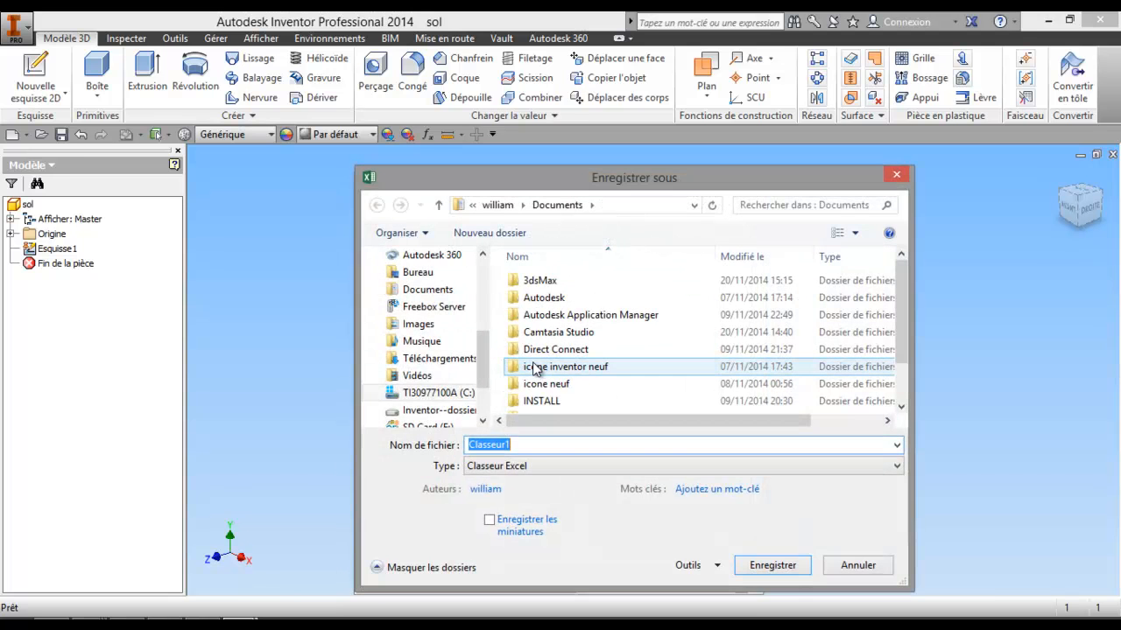
click(461, 417)
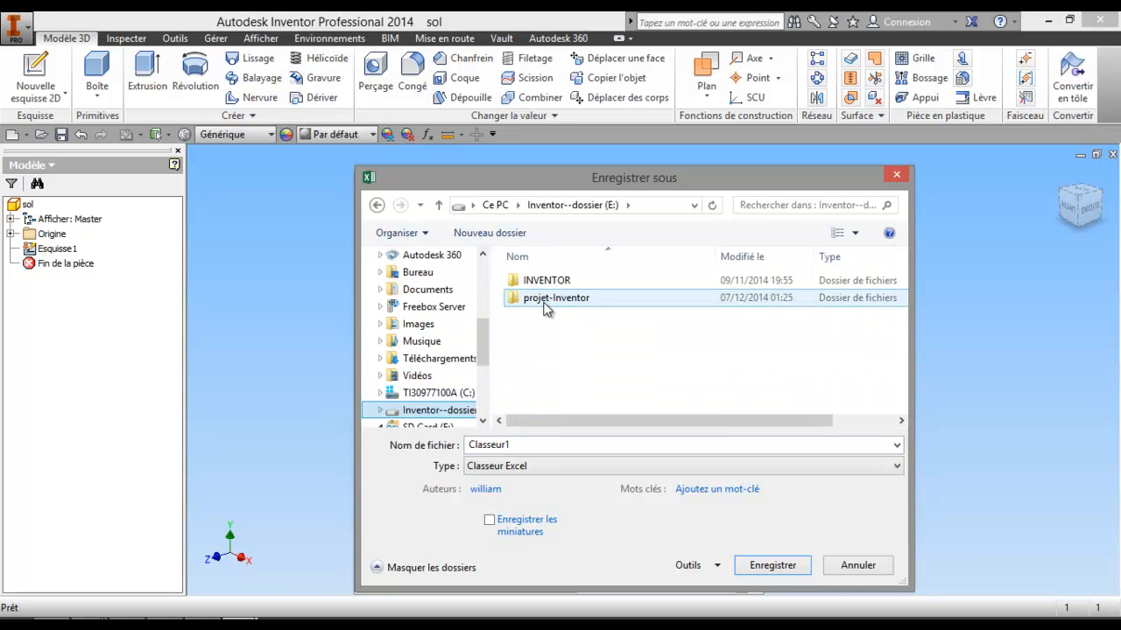
double_click(546, 299)
click(542, 317)
double_click(541, 317)
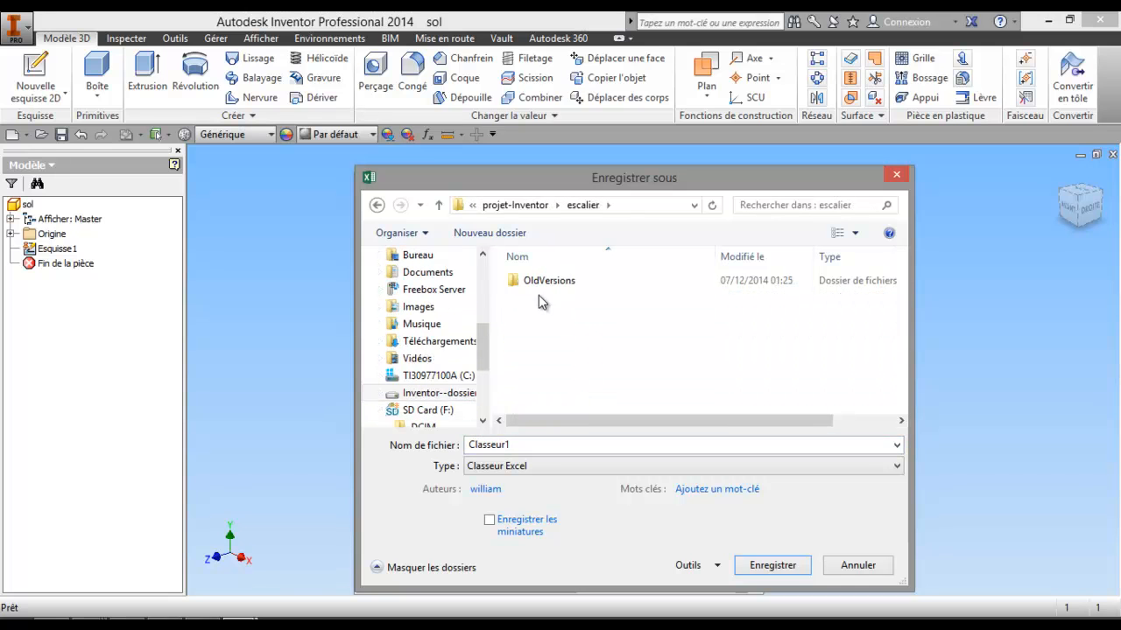
click(772, 565)
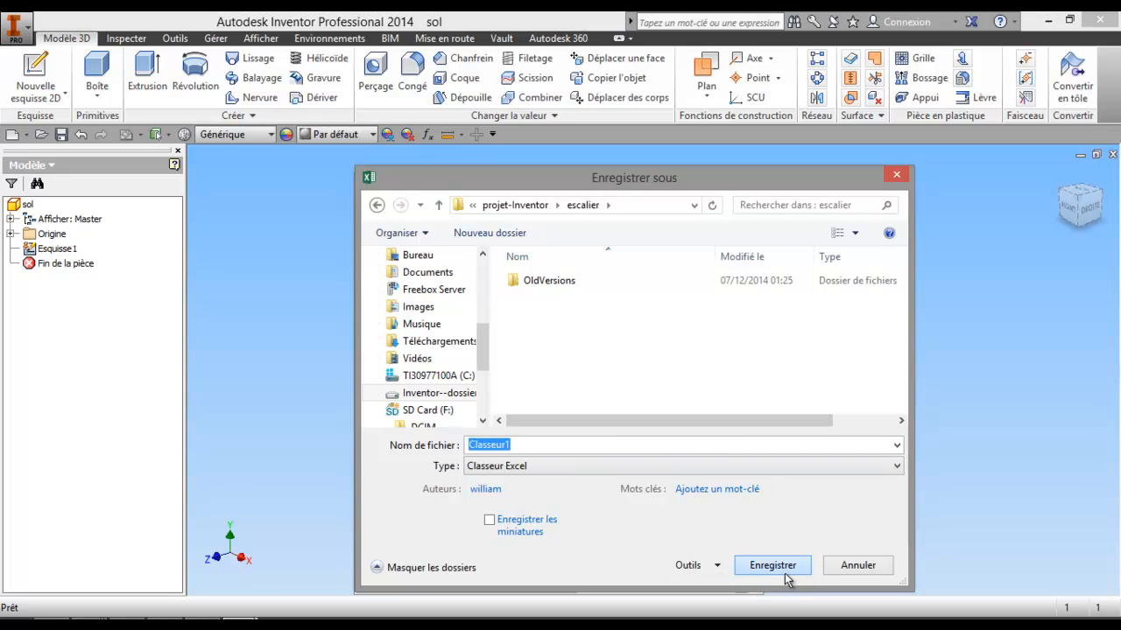
drag(632, 192, 0, 151)
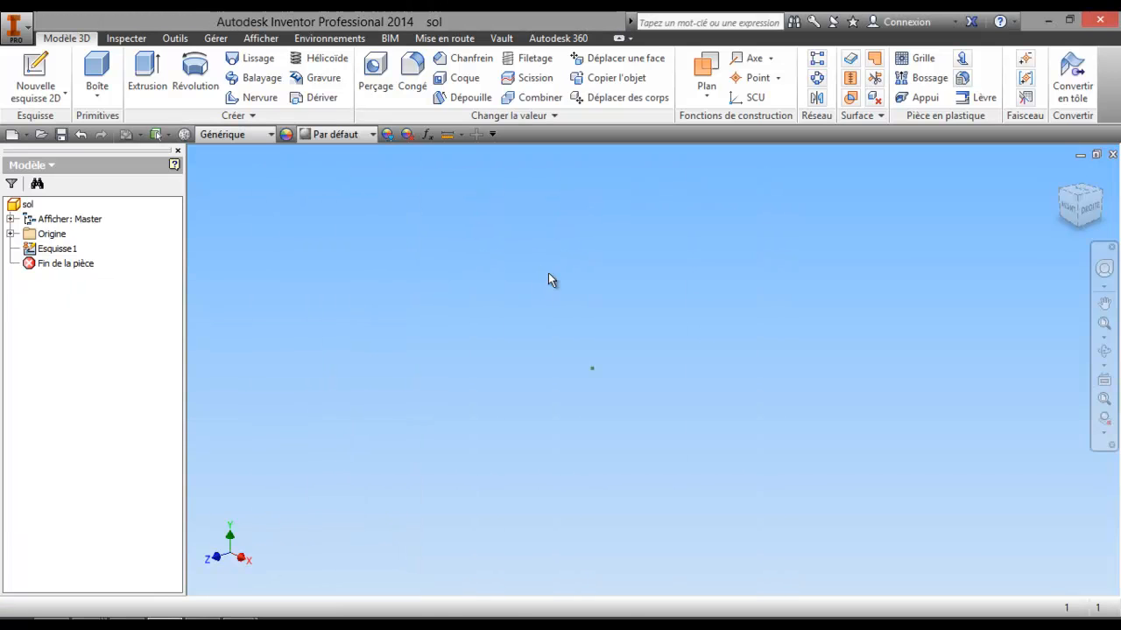
click(427, 134)
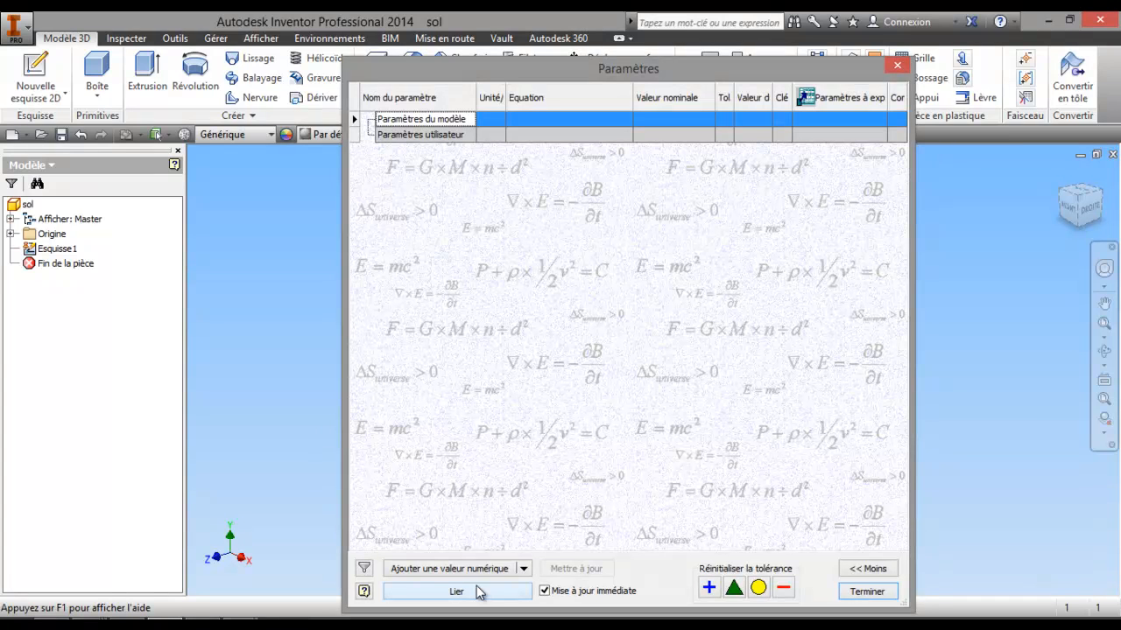
click(896, 65)
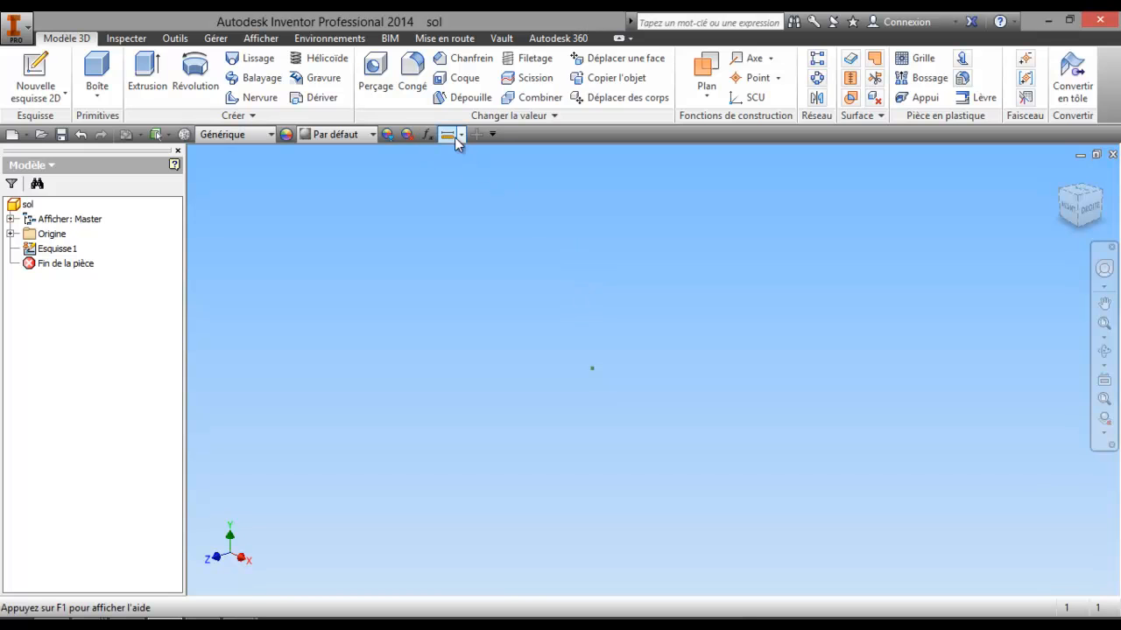
click(493, 135)
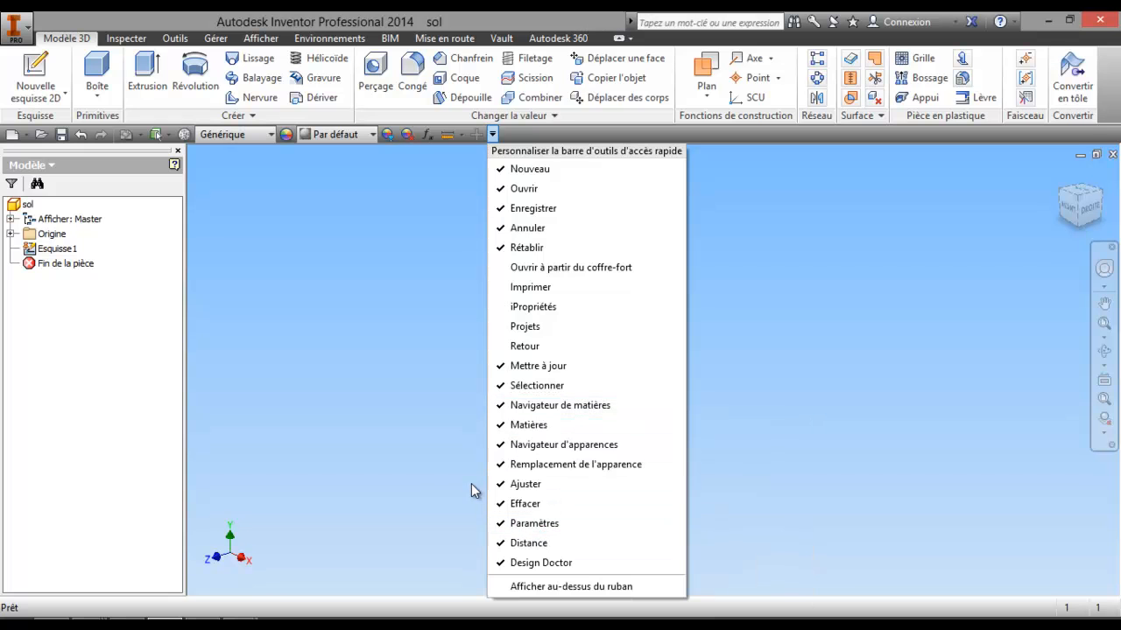
click(433, 258)
Link the Classeur1 spreadsheet from the escalier folder to the part's parameters, starting at cell A1.
click(428, 136)
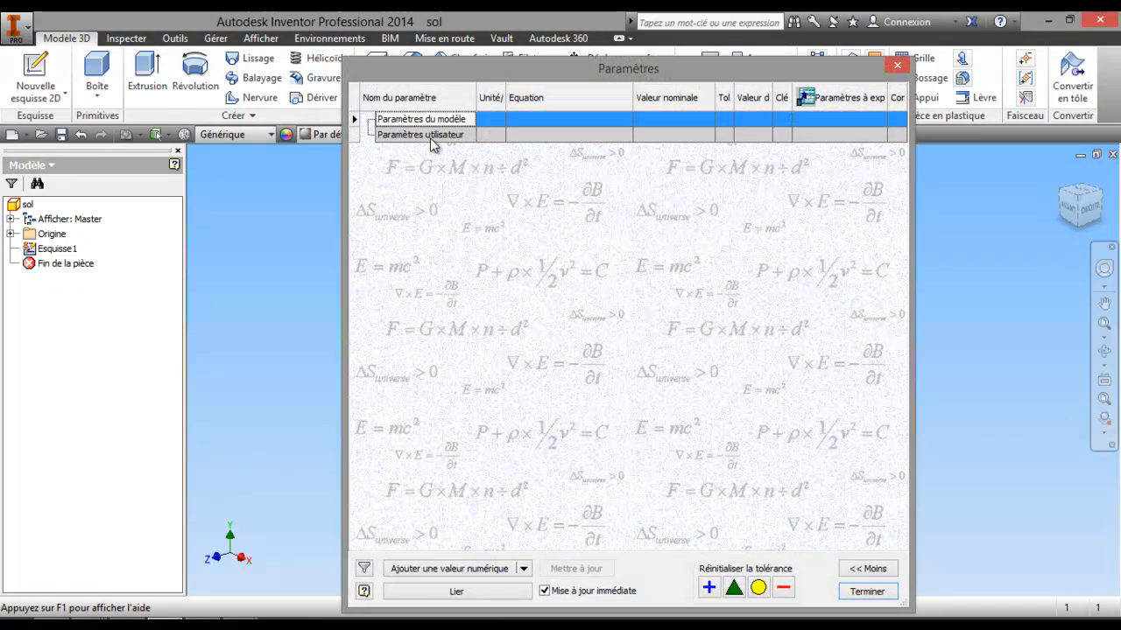
click(507, 594)
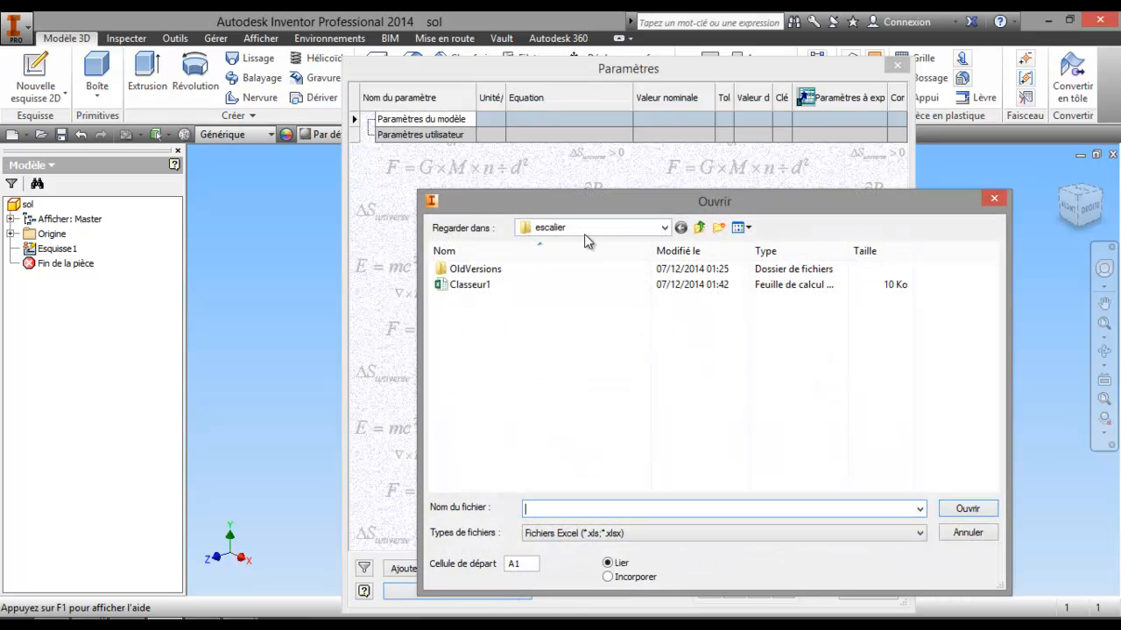
click(664, 228)
click(667, 228)
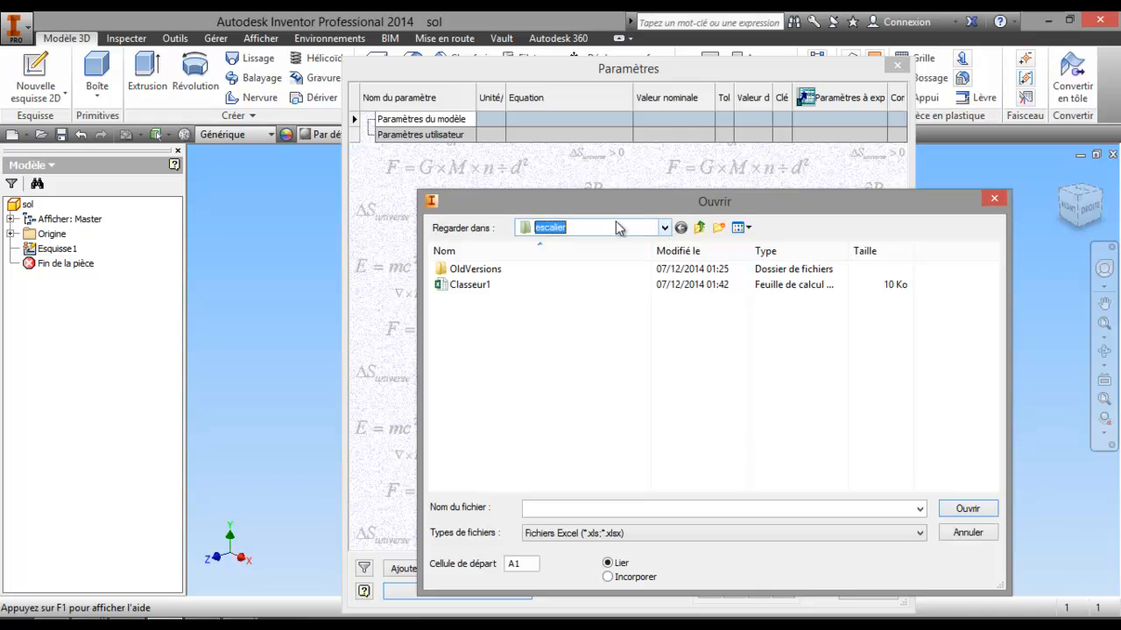
double_click(470, 284)
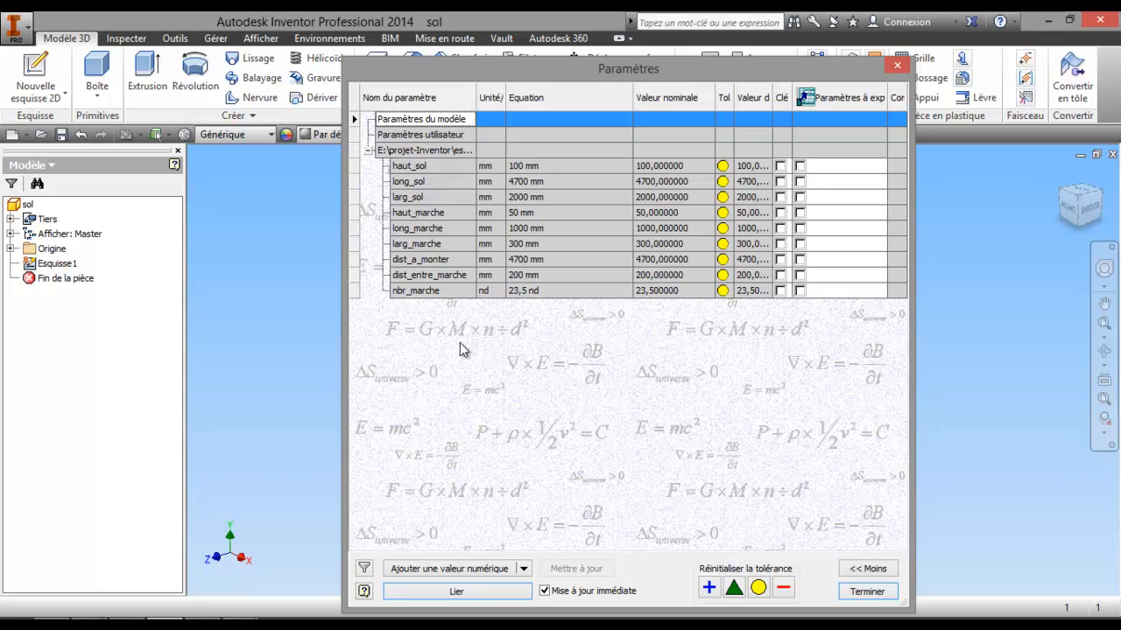
drag(732, 72, 554, 135)
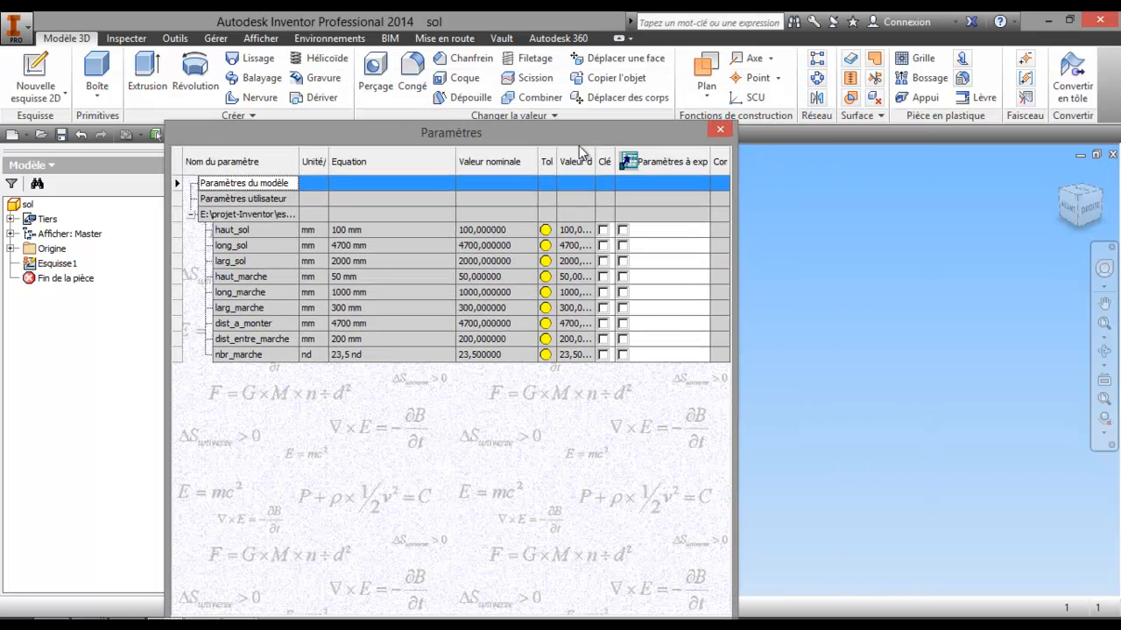
click(719, 132)
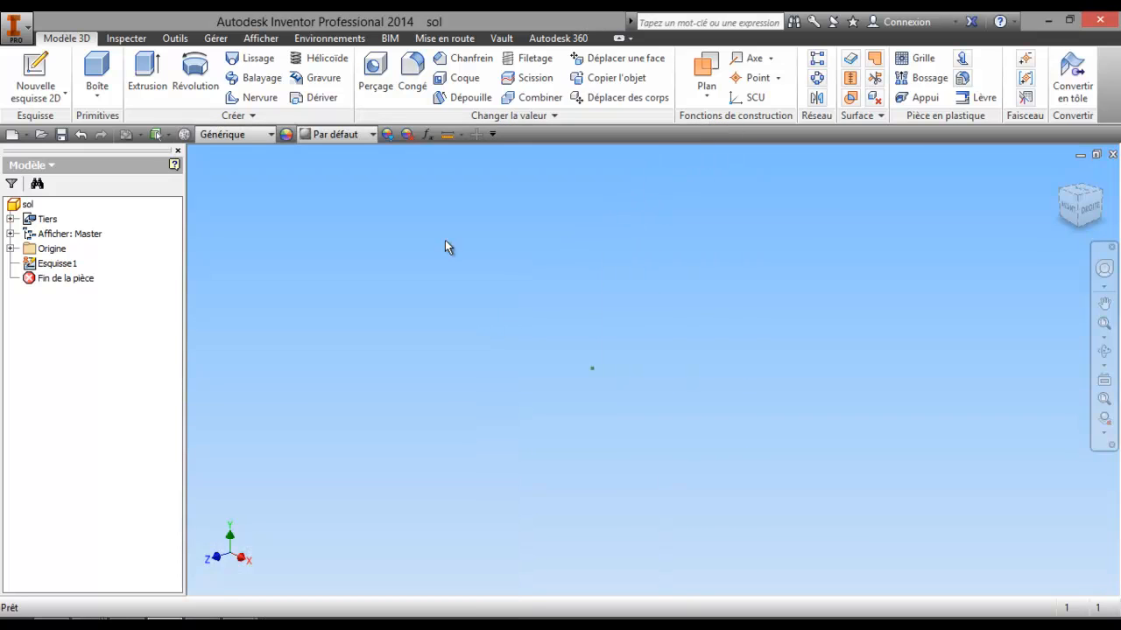
Create a 2D sketch on the horizontal XZ origin plane and draw a two-point rectangle about 31 mm long from the origin.
click(49, 77)
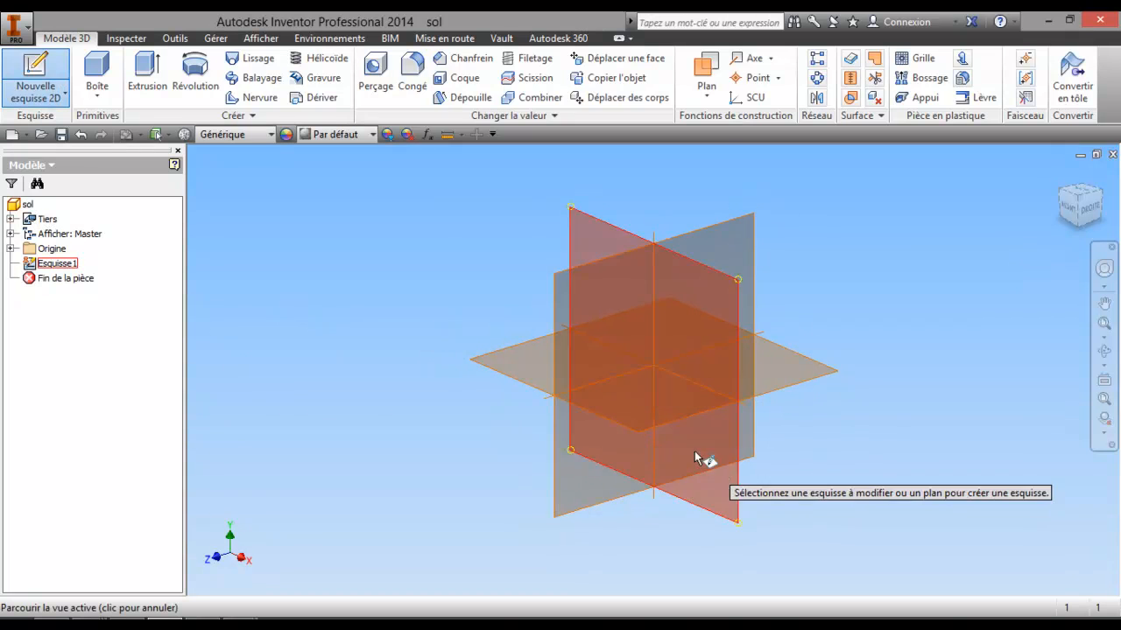
click(648, 427)
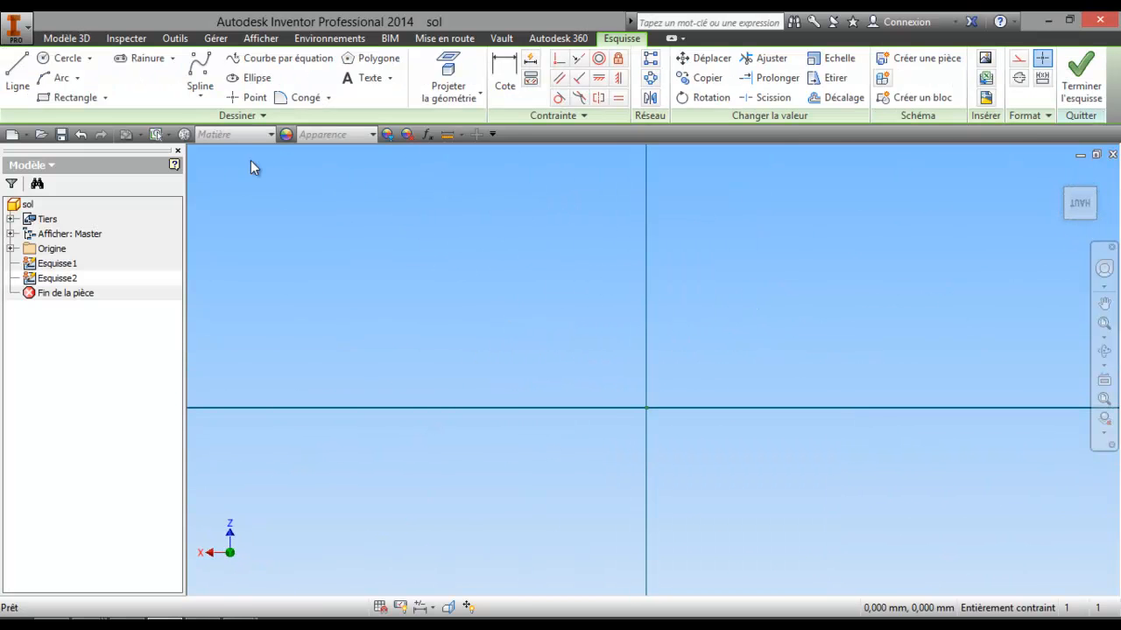
click(64, 99)
click(646, 408)
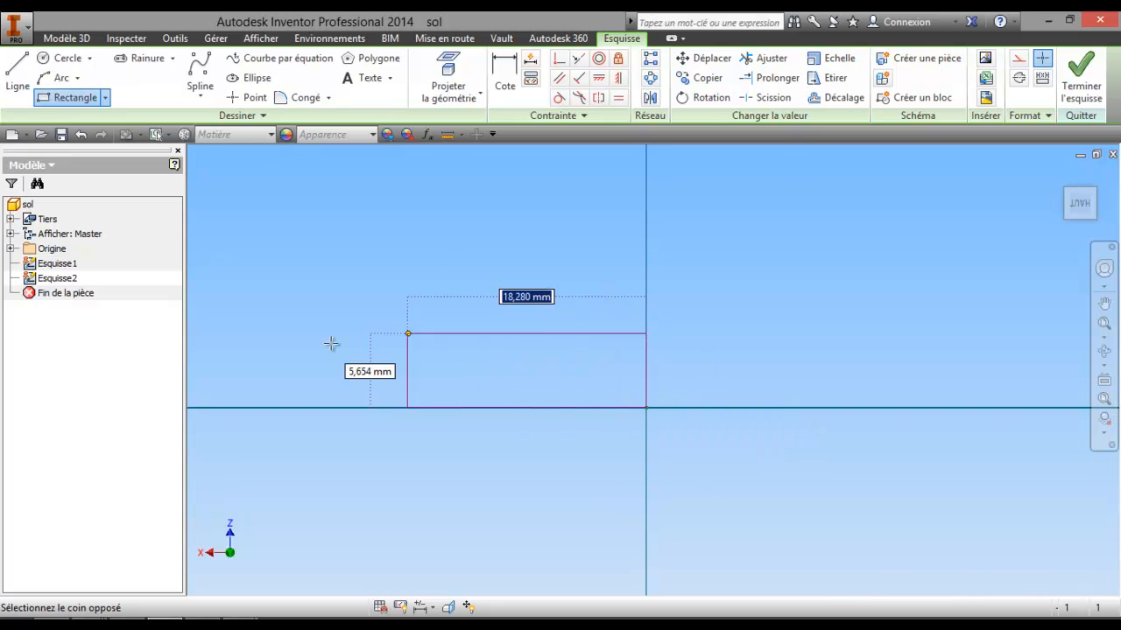
click(239, 348)
right_click(281, 277)
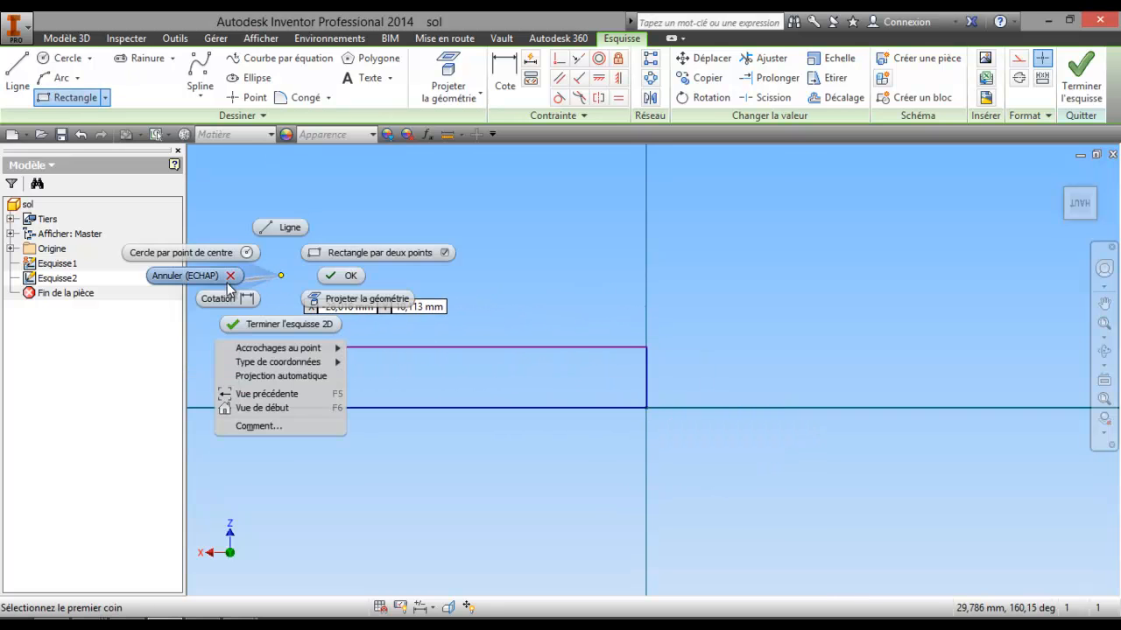
click(292, 276)
Dimension the rectangle's long upper edge and set its value to the linked parameter larg_sol.
click(504, 81)
click(444, 373)
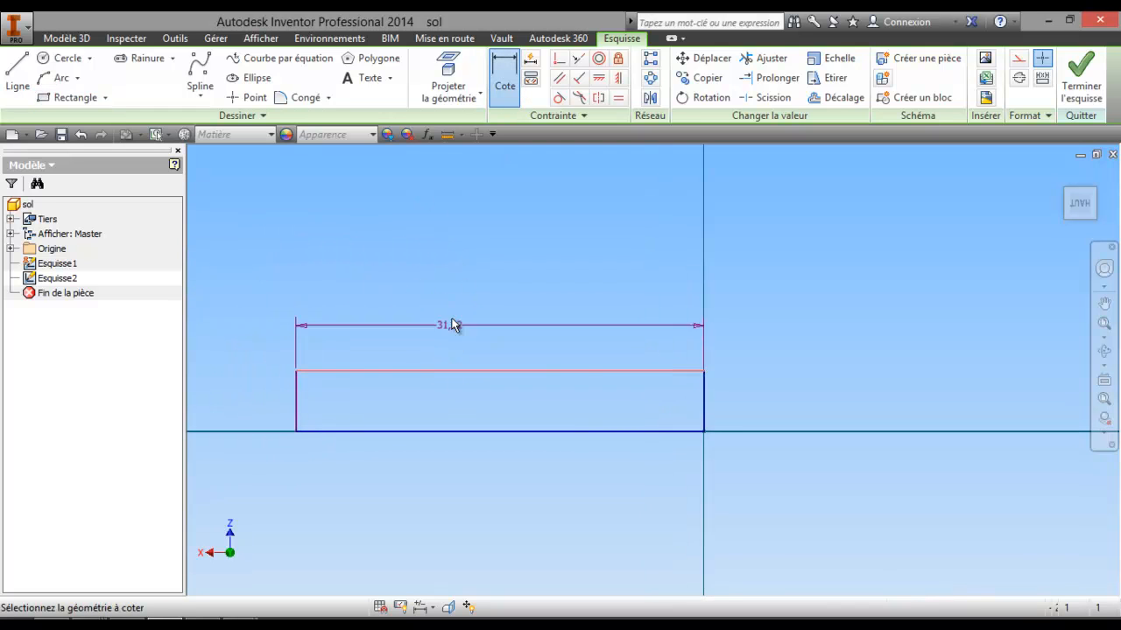
click(459, 280)
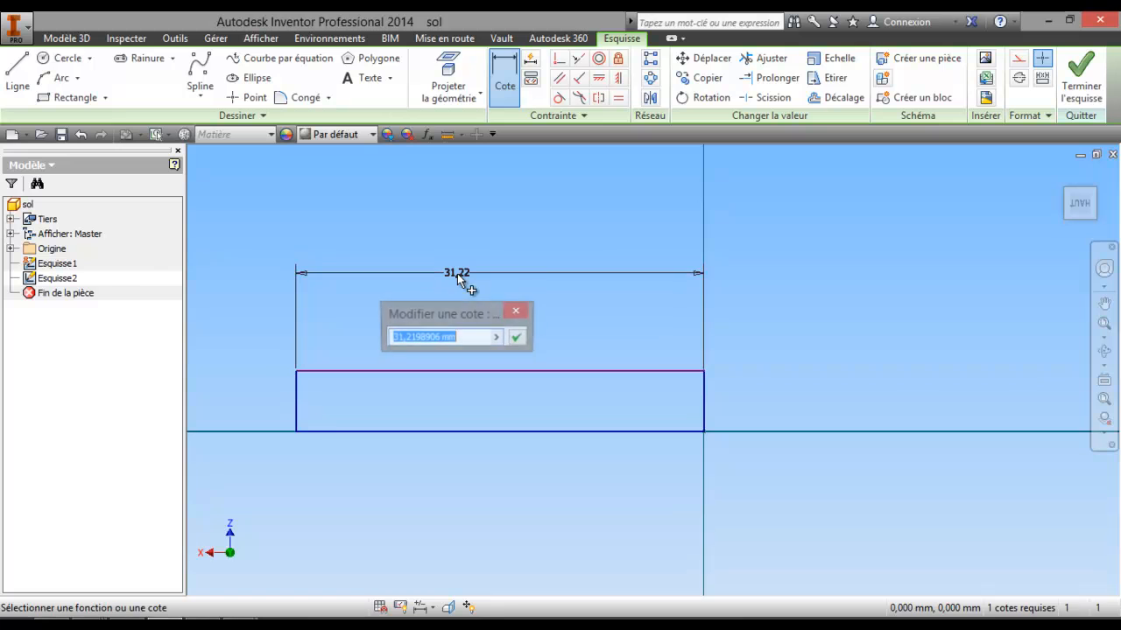
click(497, 337)
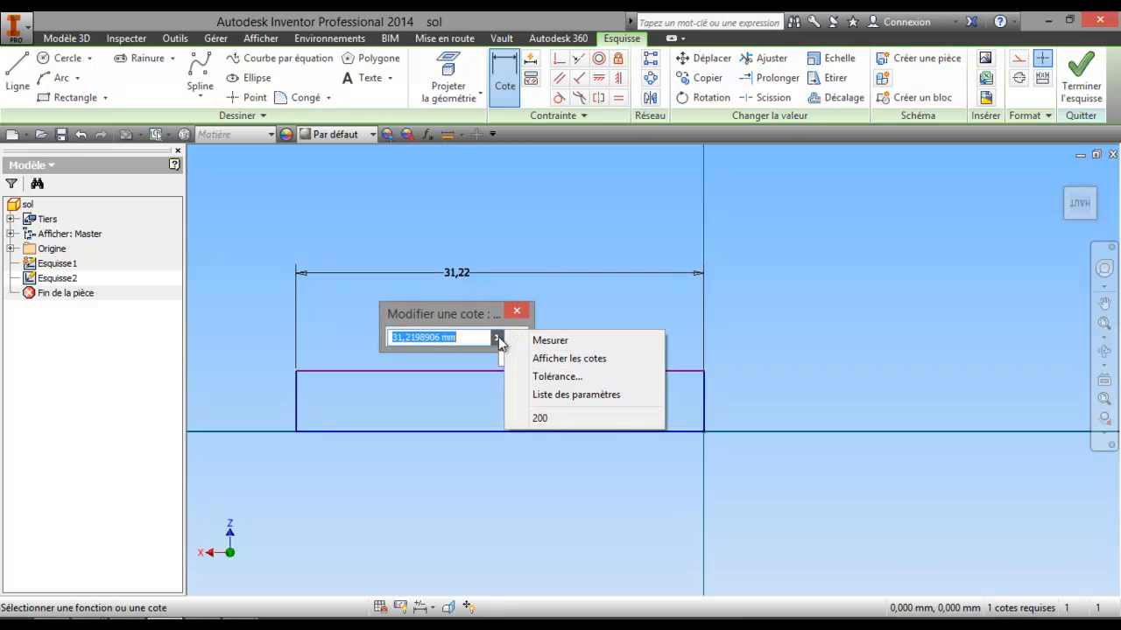
click(560, 395)
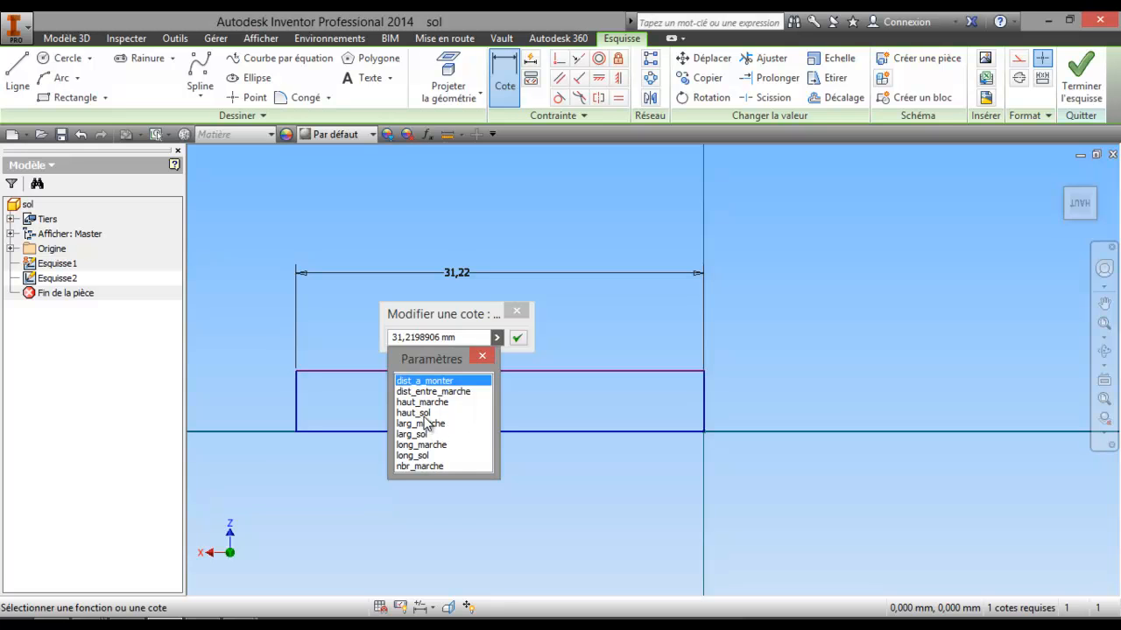
double_click(420, 436)
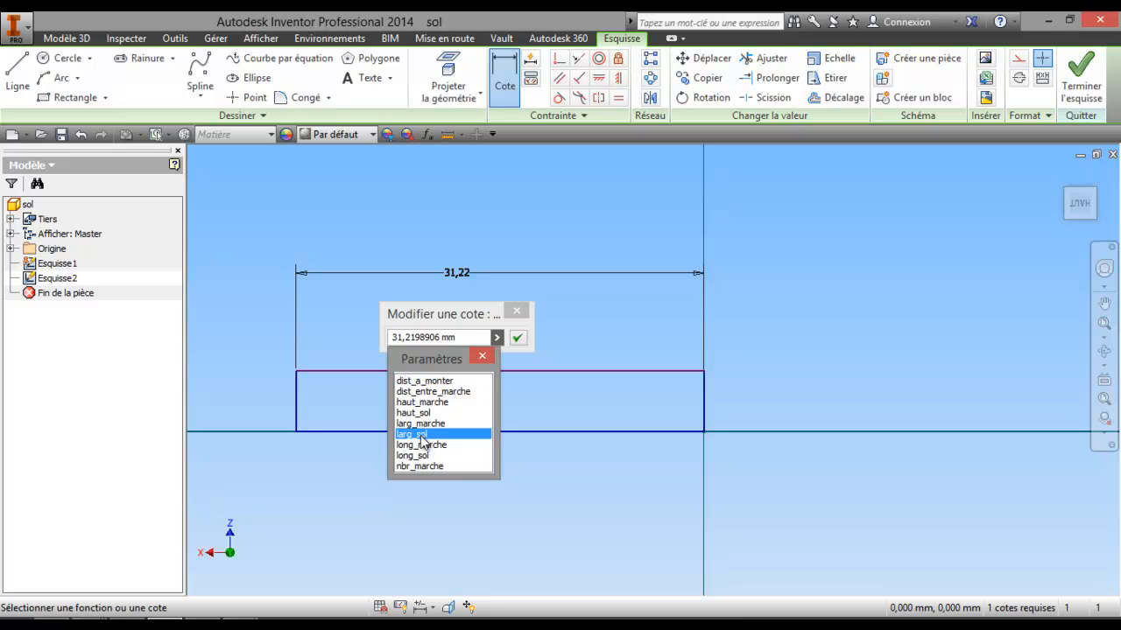
click(521, 339)
scroll(521, 340, up, 6)
middle_drag(521, 328, 788, 459)
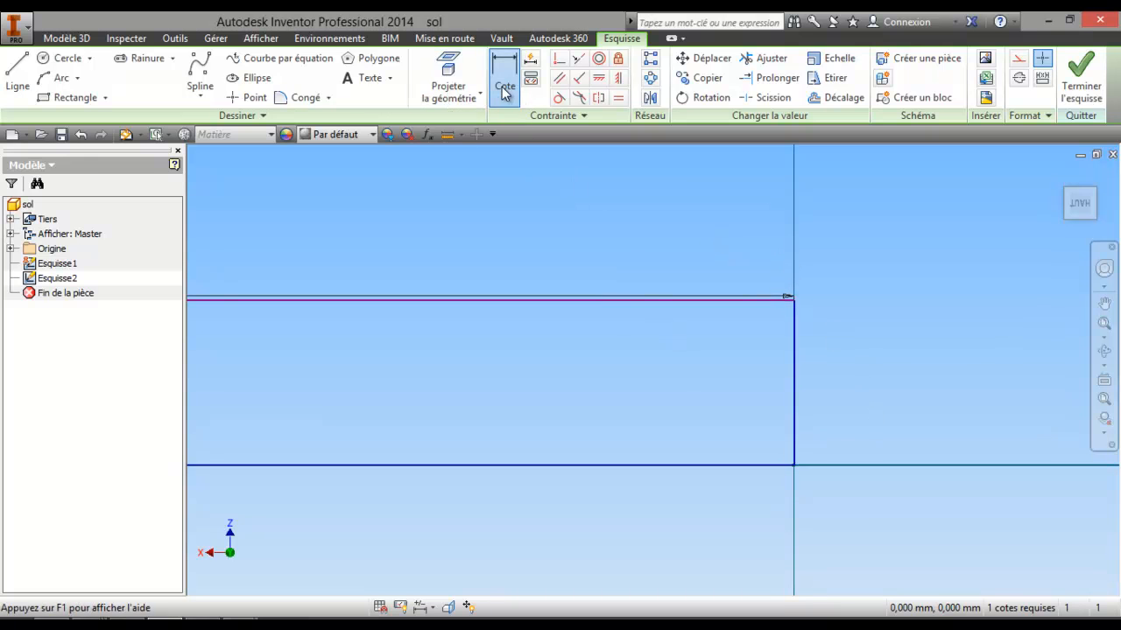
Dimension the rectangle's short side, set its value to the linked parameter haut_sol, and finish the sketch.
click(792, 407)
click(913, 379)
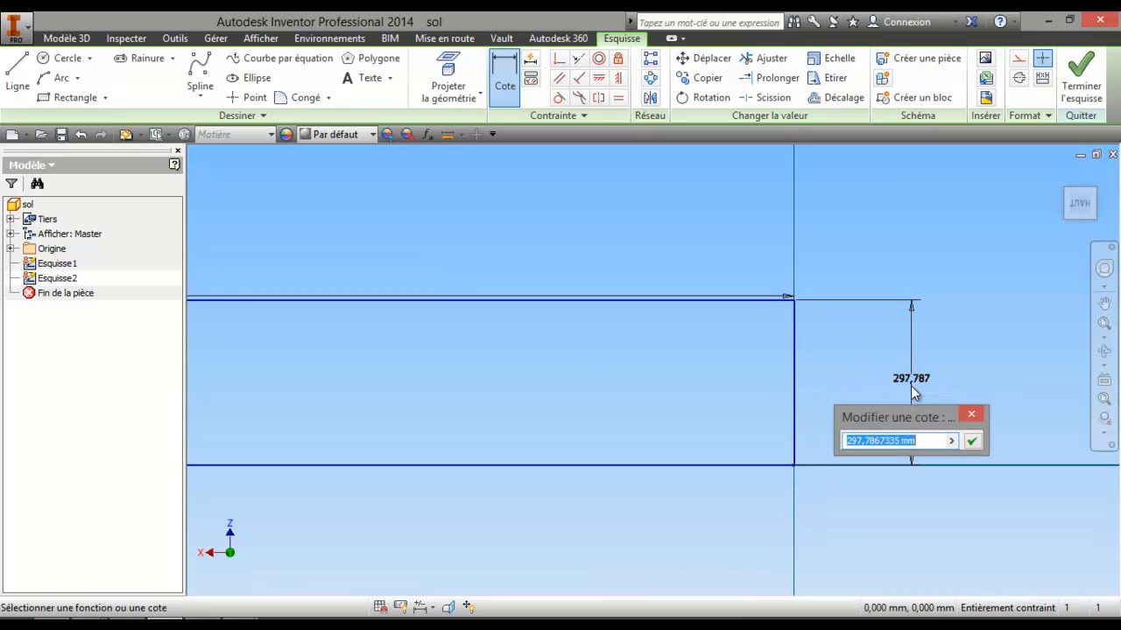
click(950, 441)
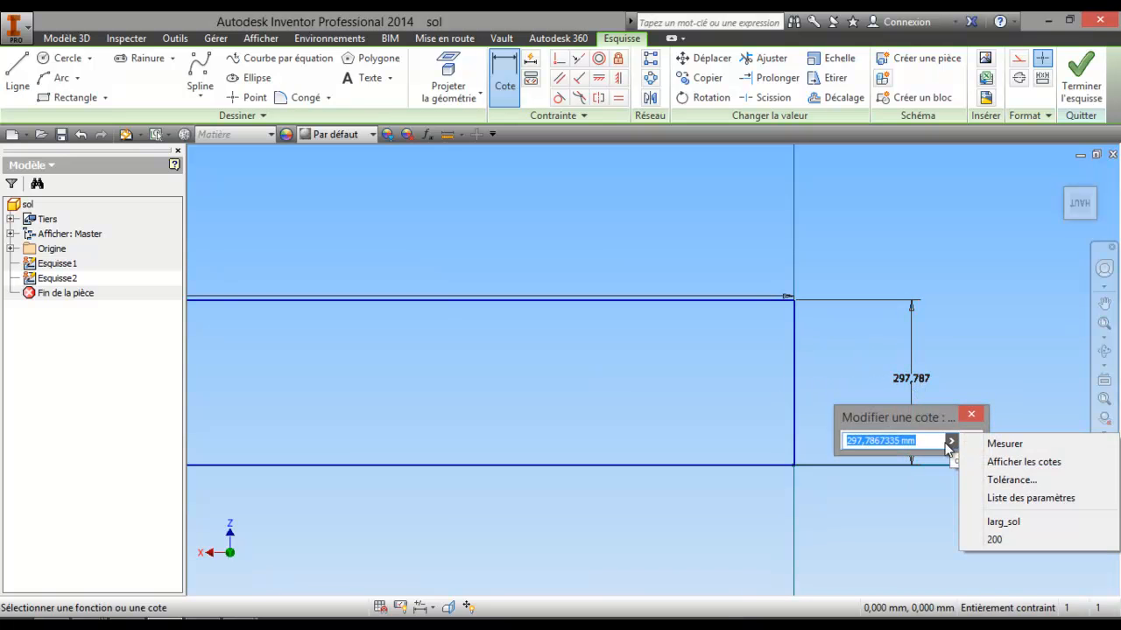
click(985, 499)
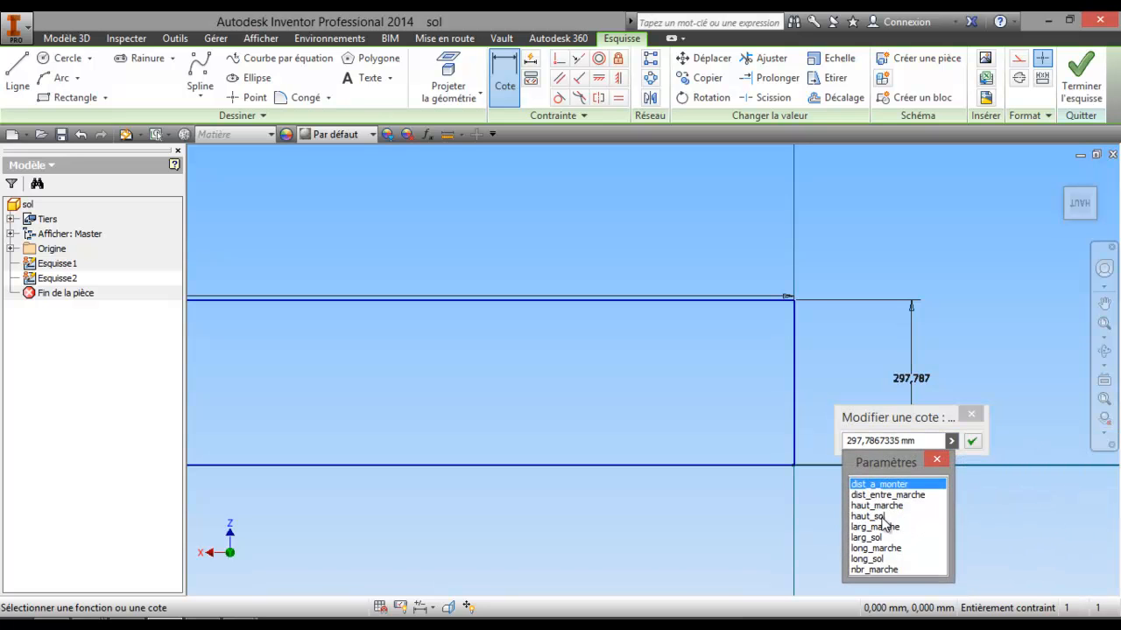
click(883, 518)
click(971, 444)
scroll(866, 420, down, 5)
middle_drag(796, 415, 796, 300)
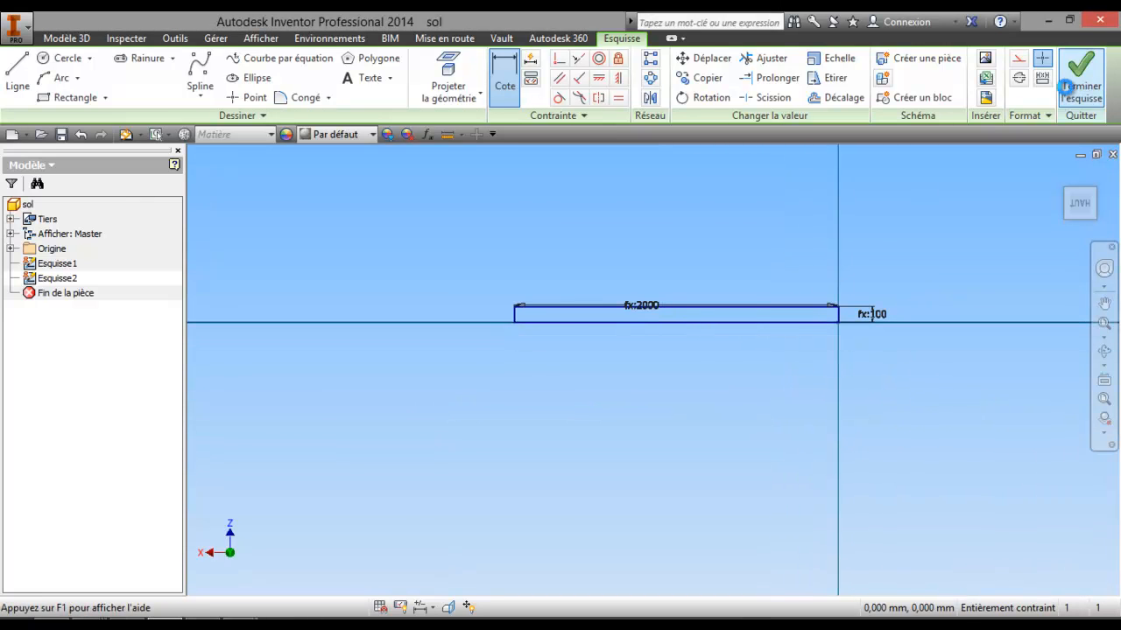
click(1069, 87)
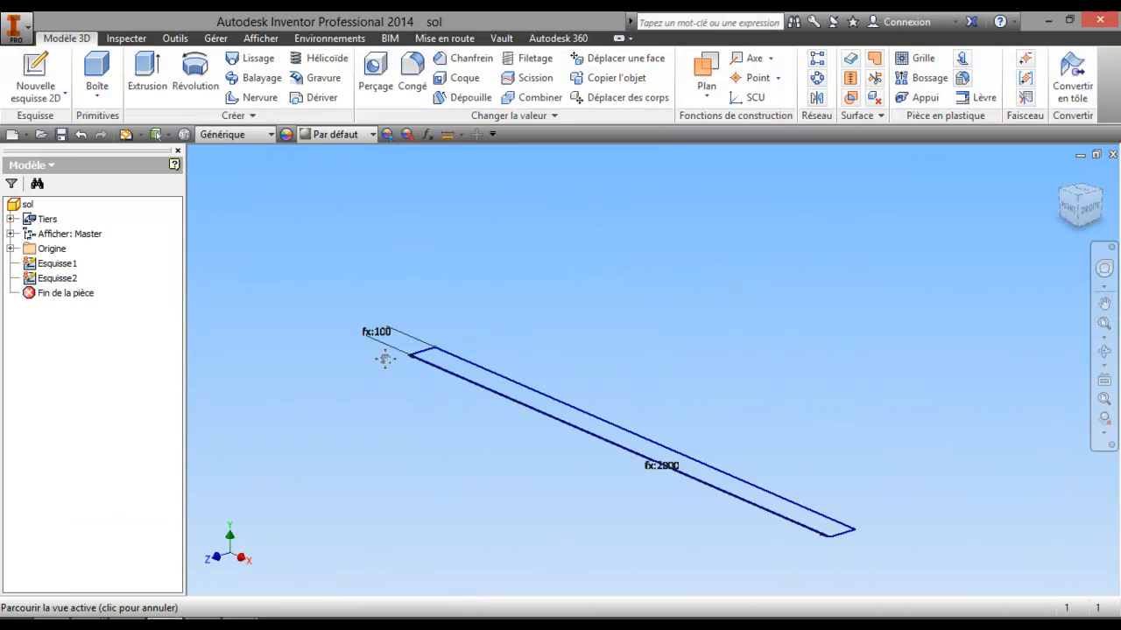
Extrude the rectangle profile by a distance set to the linked parameter long_sol.
click(148, 71)
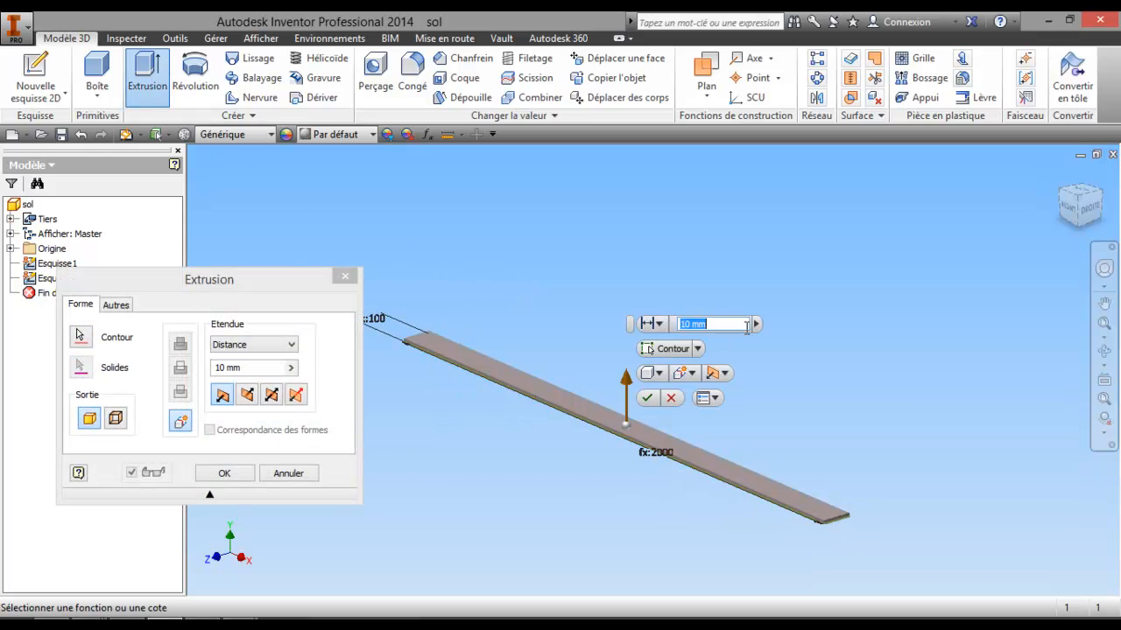
click(756, 324)
click(802, 364)
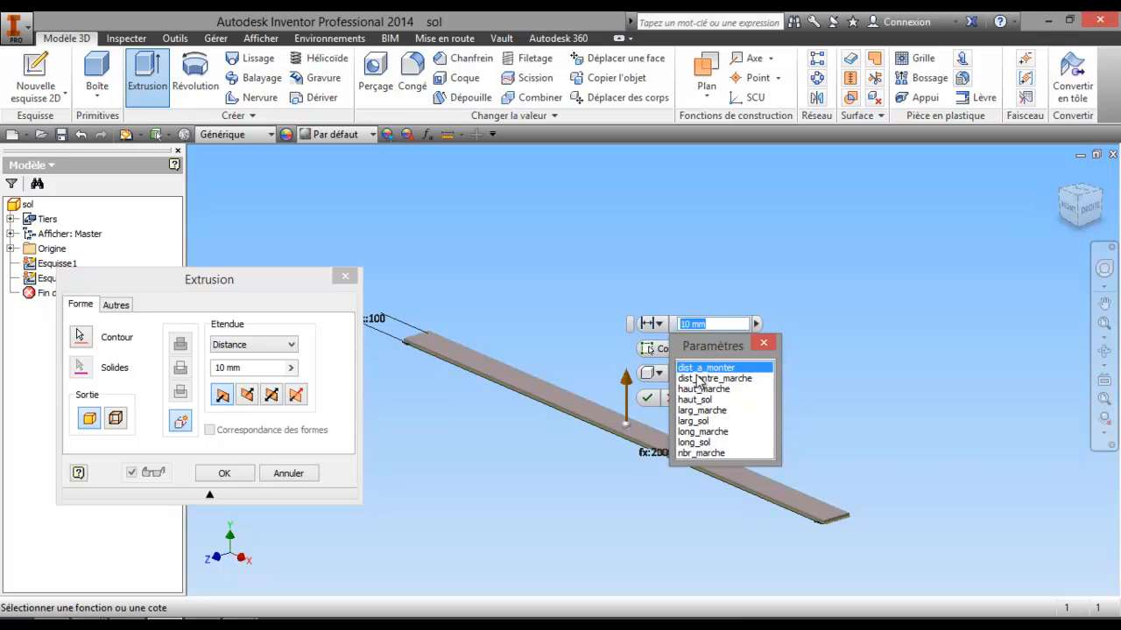
click(696, 443)
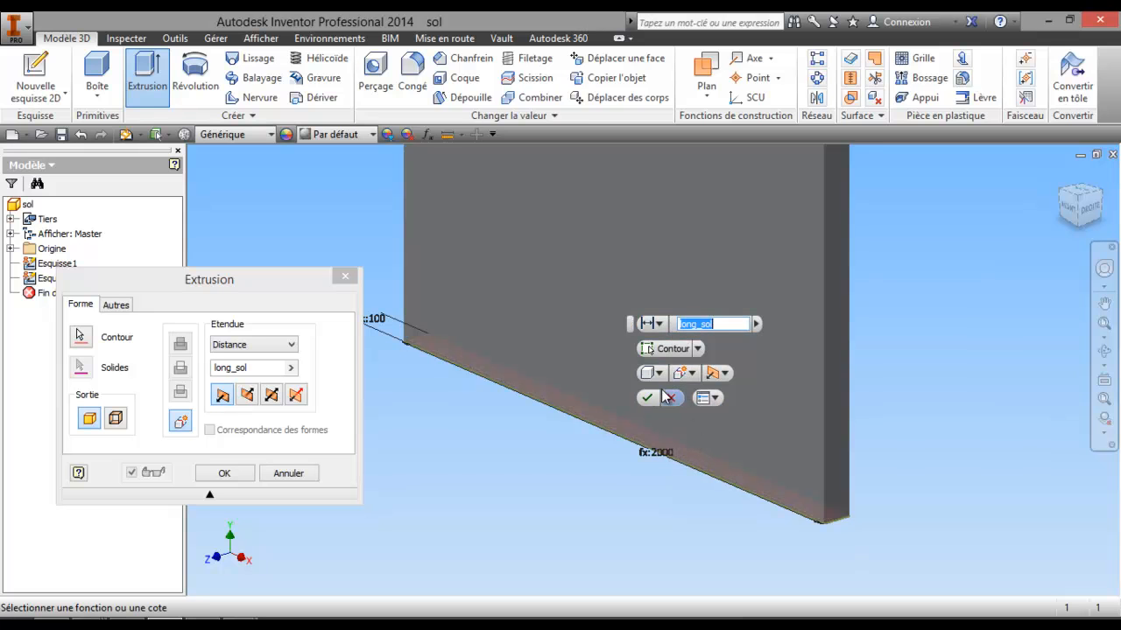
click(646, 402)
Create a new 2D sketch on the slab's long narrow side face, with the slab oriented horizontally.
scroll(647, 394, up, 7)
middle_drag(647, 393, 578, 510)
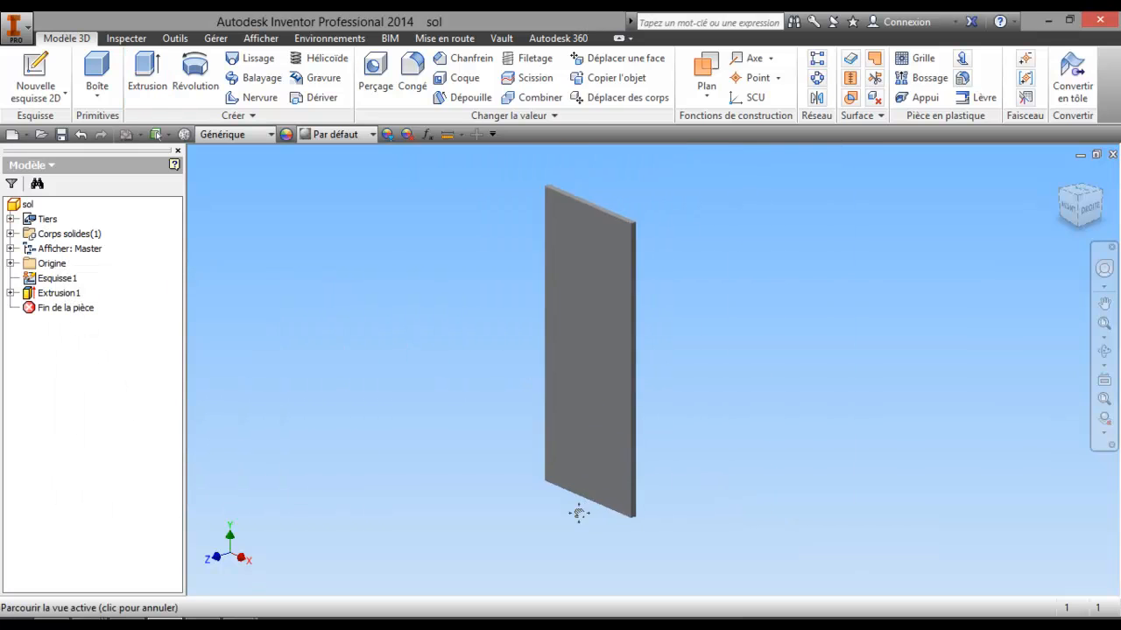
key(F4)
drag(668, 250, 550, 286)
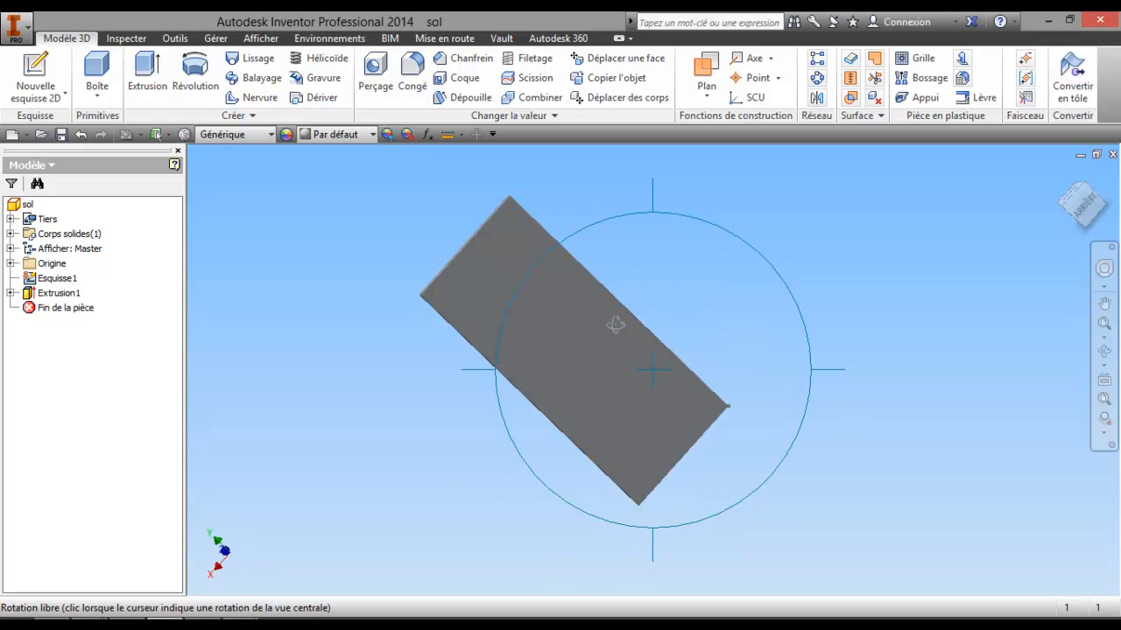
drag(616, 325, 651, 255)
drag(513, 240, 473, 383)
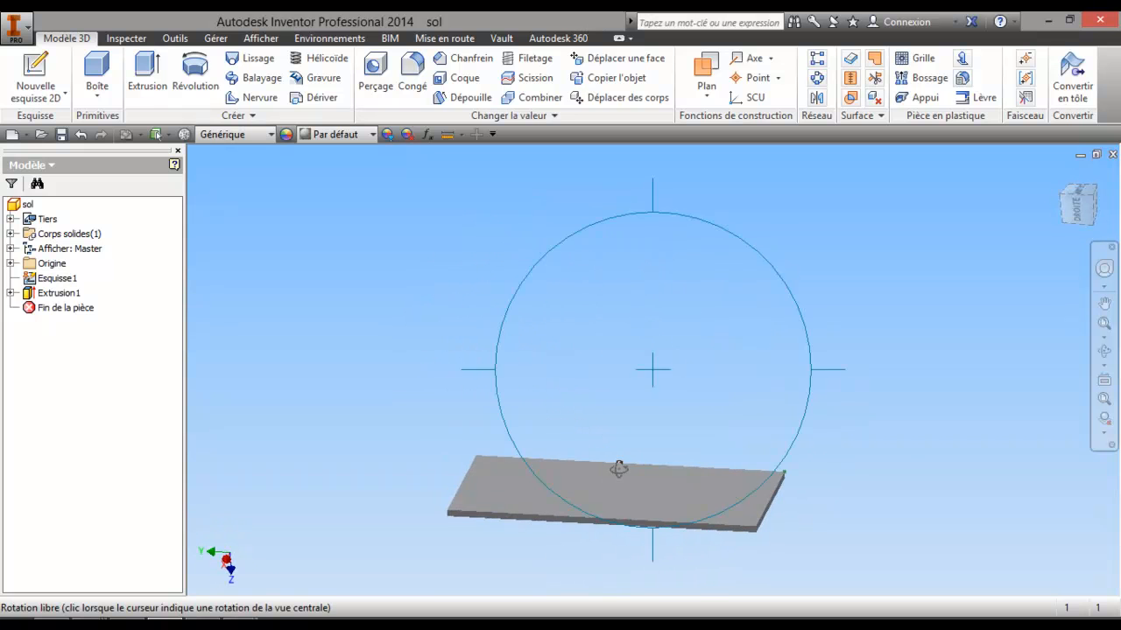
drag(619, 469, 626, 443)
middle_drag(625, 445, 589, 295)
scroll(636, 357, down, 4)
right_click(589, 295)
click(482, 307)
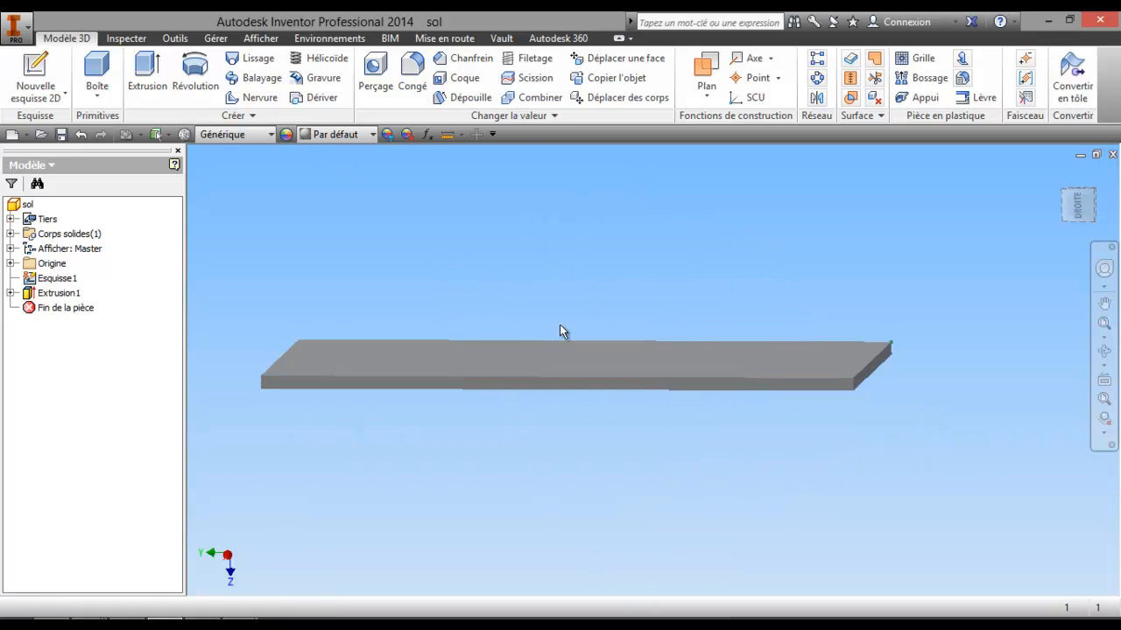
right_click(544, 387)
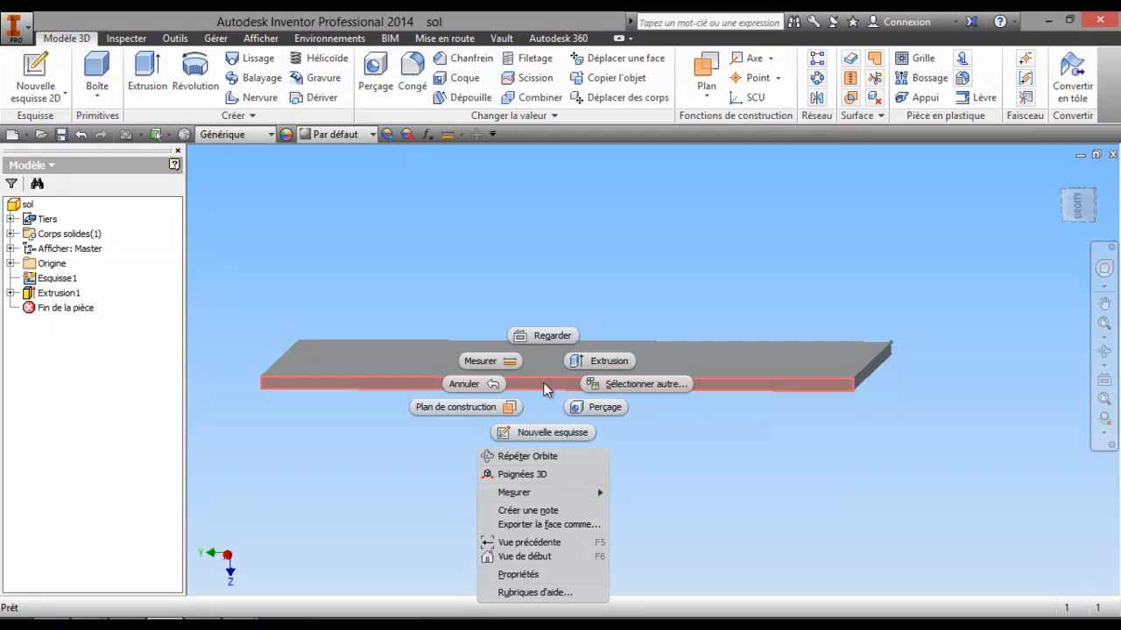
click(560, 432)
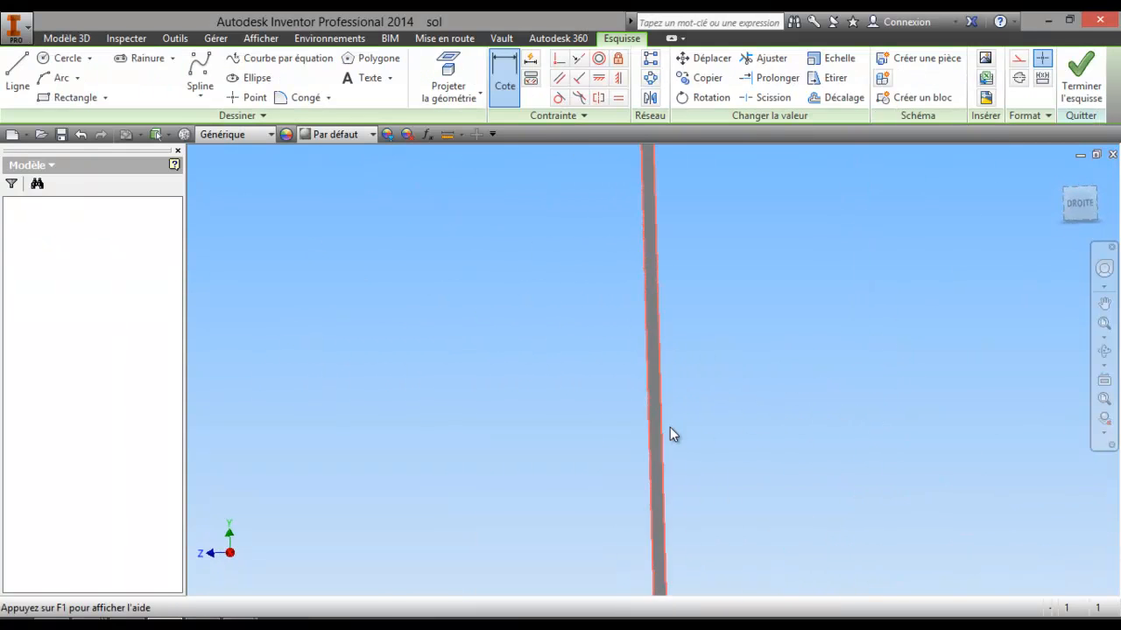
click(1100, 177)
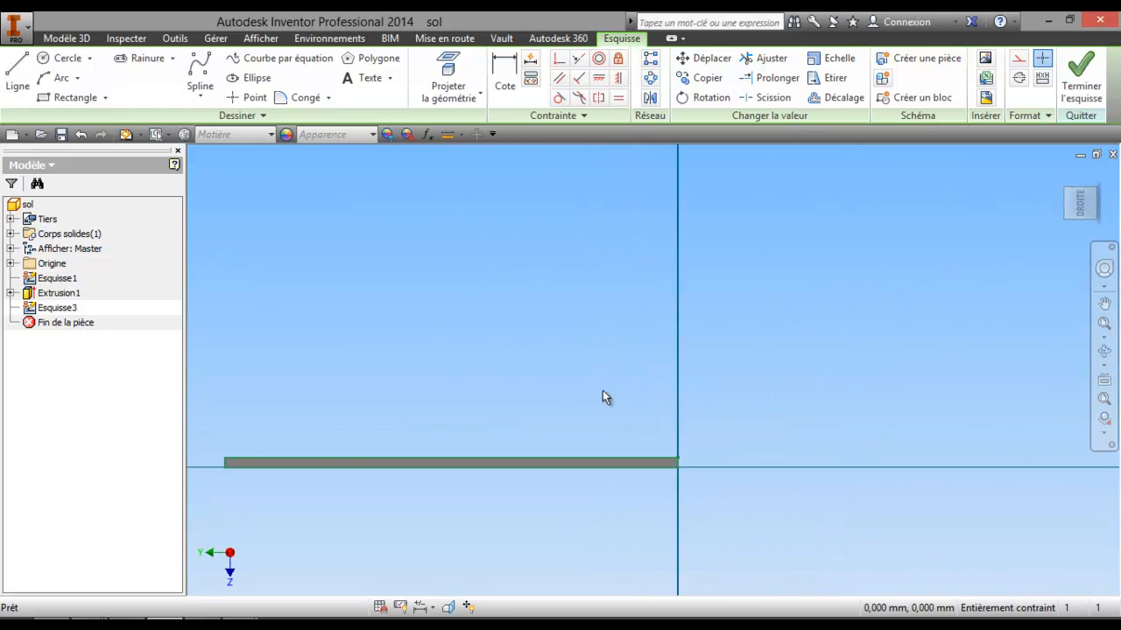
Draw a sloped line from the slab's upper corner at the origin end, rising over the slab at about 27°.
click(17, 72)
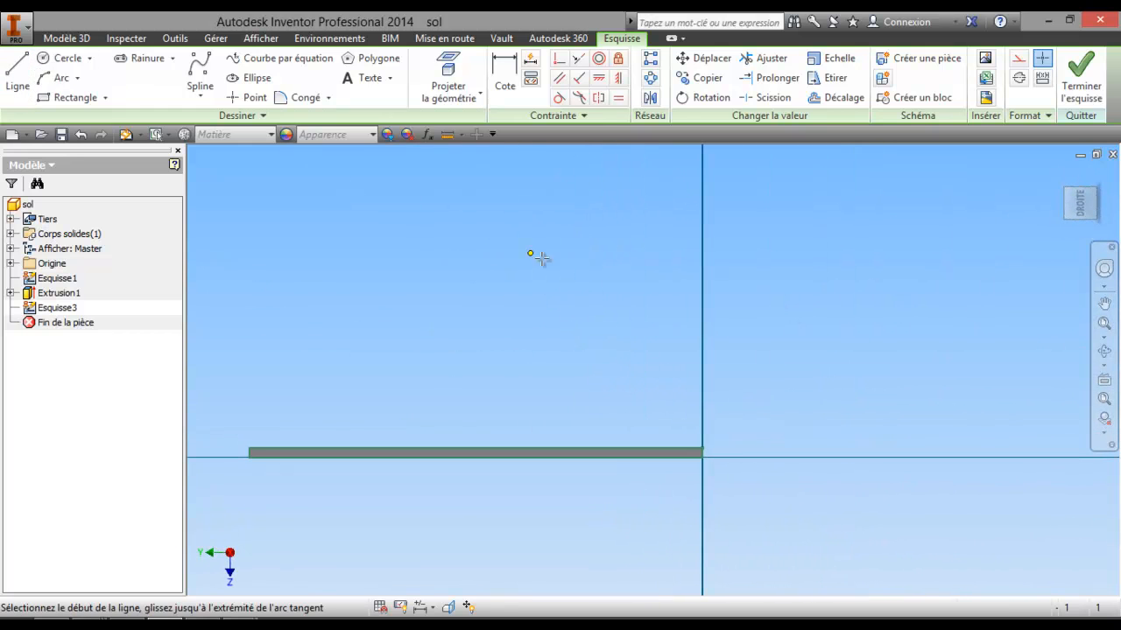
click(702, 450)
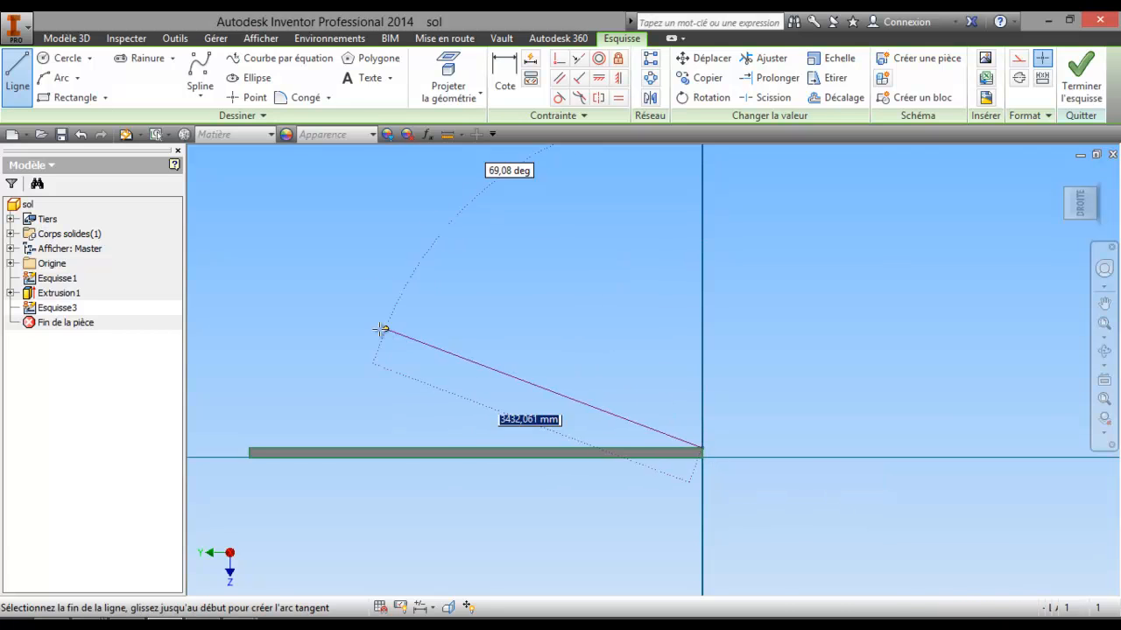
click(331, 259)
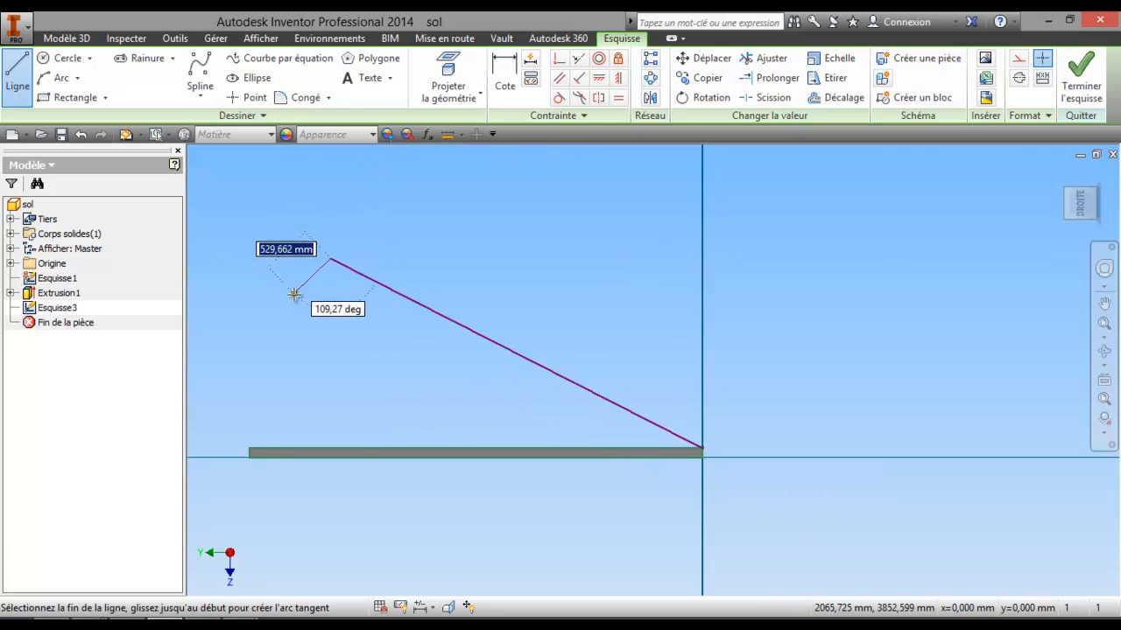
right_click(298, 293)
click(263, 295)
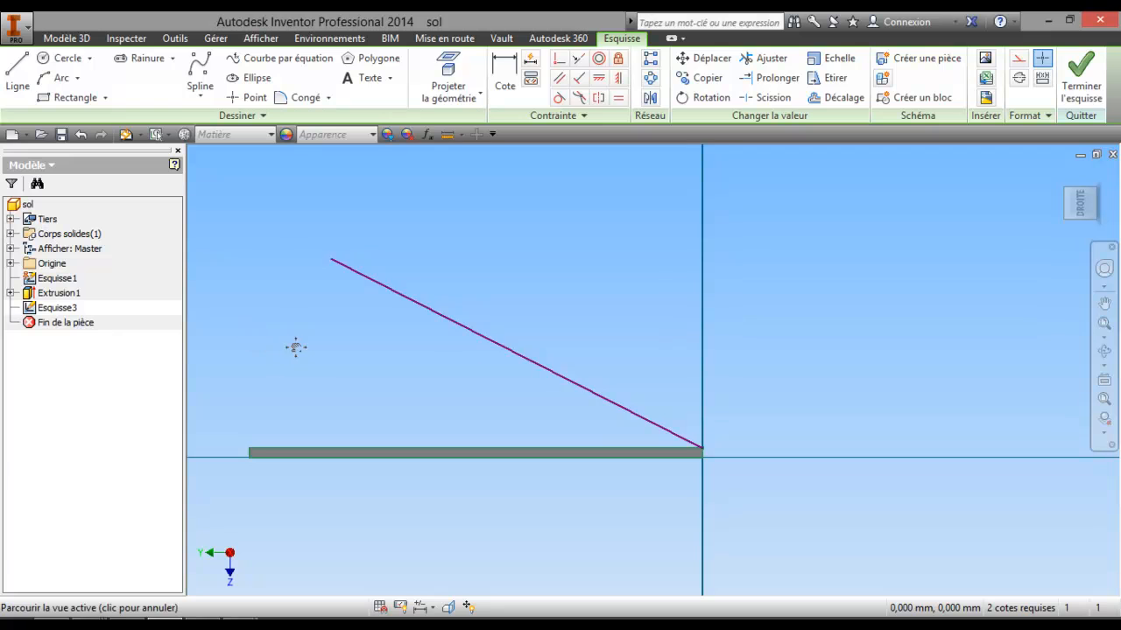
middle_drag(295, 345, 313, 363)
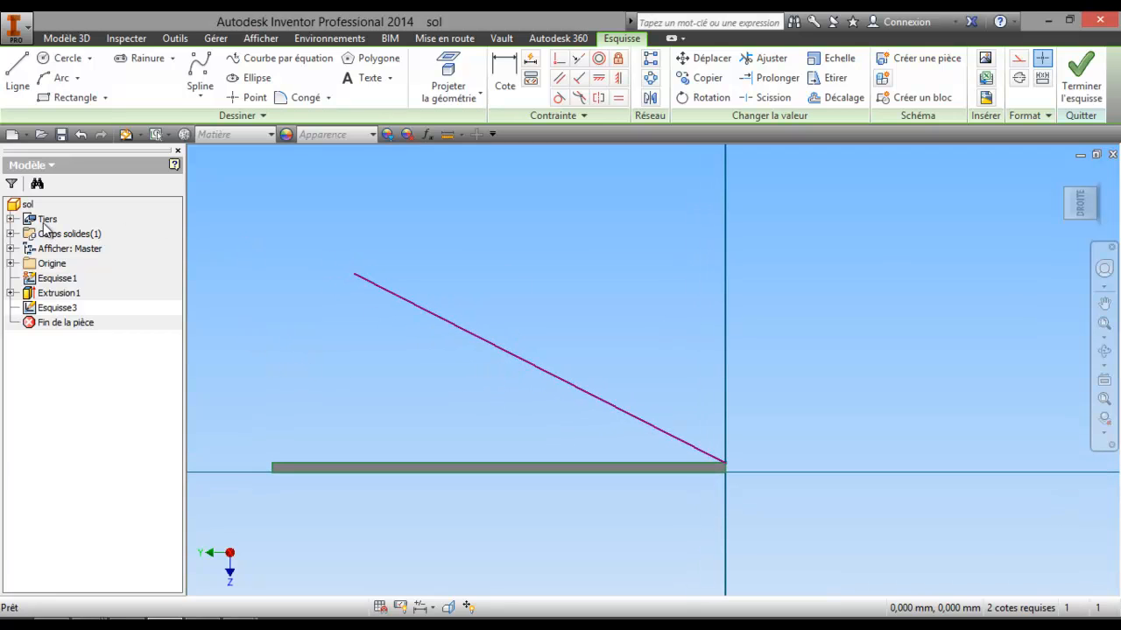
Open the linked Classeur1.xlsx spreadsheet for editing in Excel and reposition its window over the part.
click(10, 220)
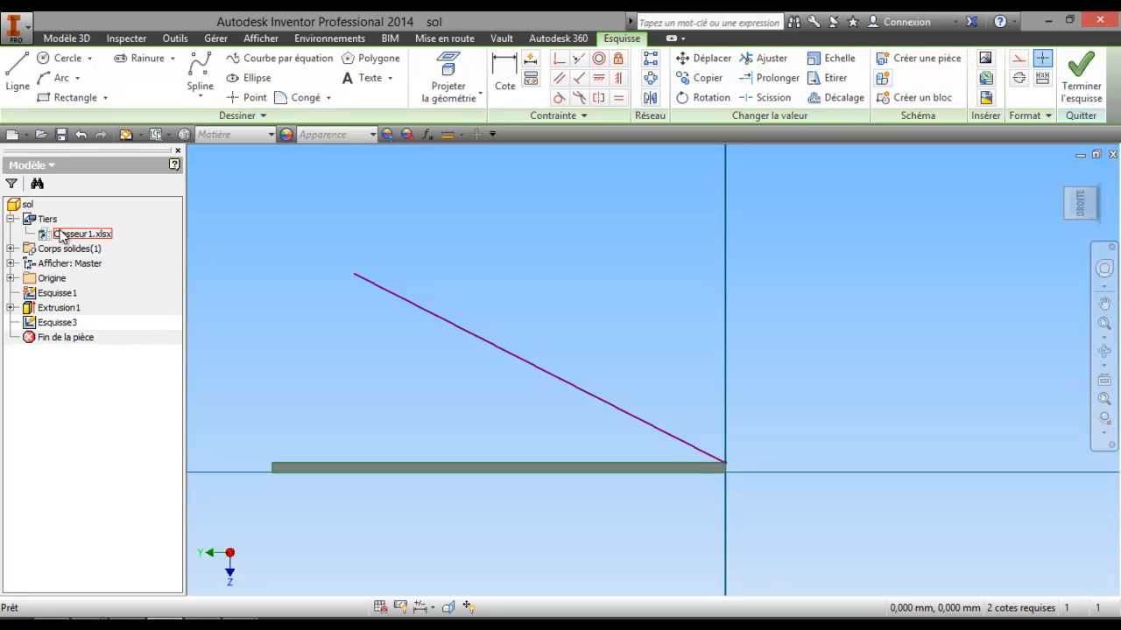
right_click(58, 233)
click(97, 271)
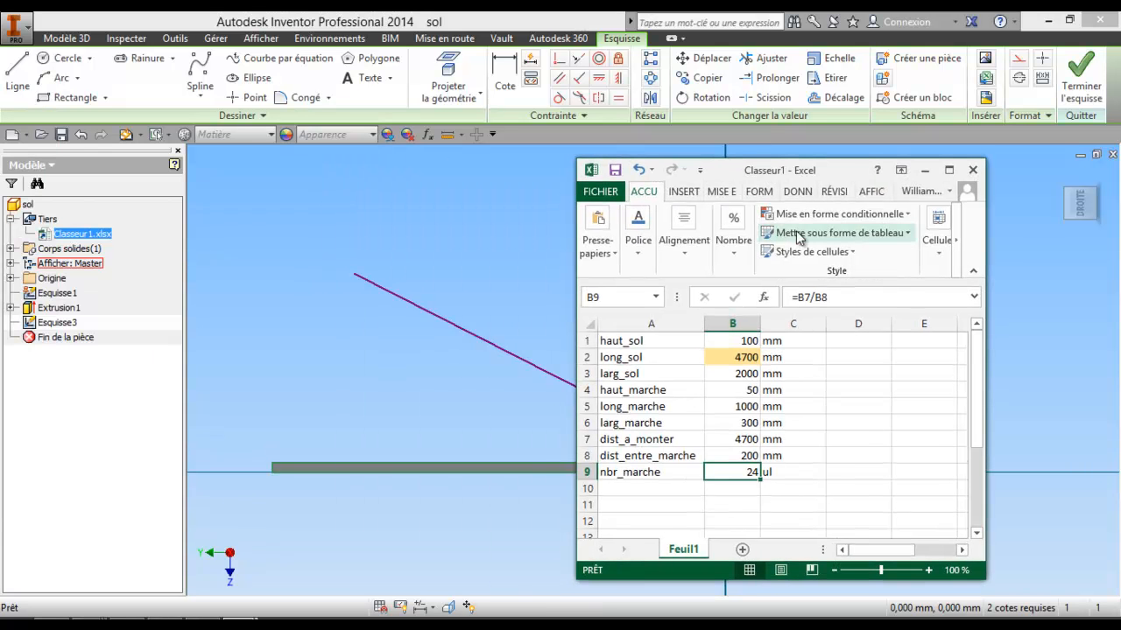
drag(810, 180, 711, 168)
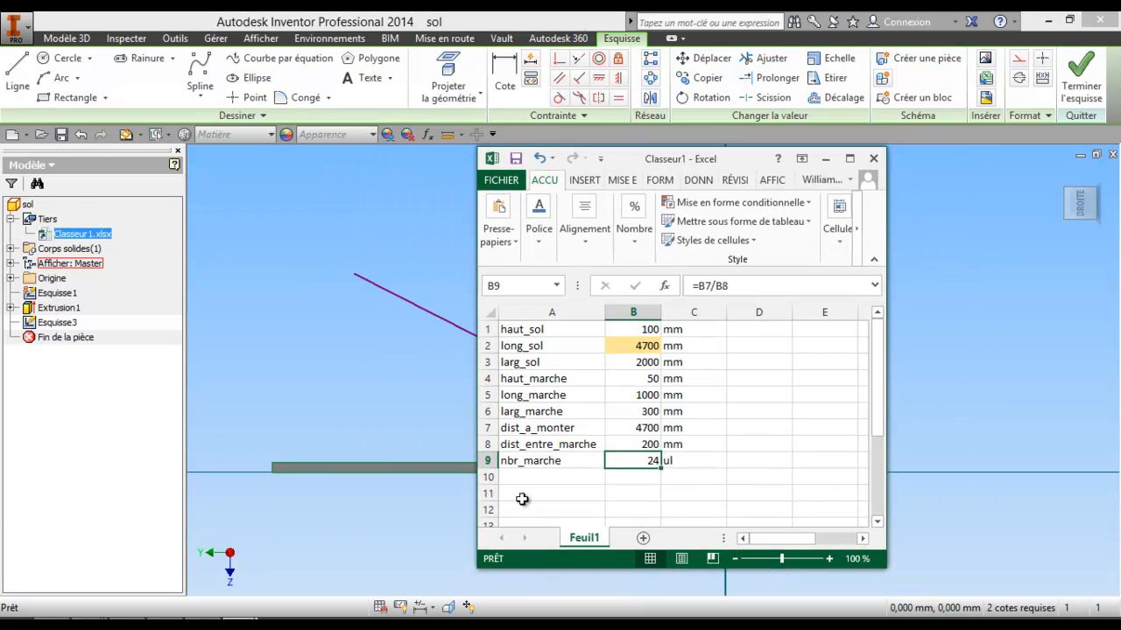
Add a parameter named angle in cell A10 with the unit deg in cell C10.
click(508, 478)
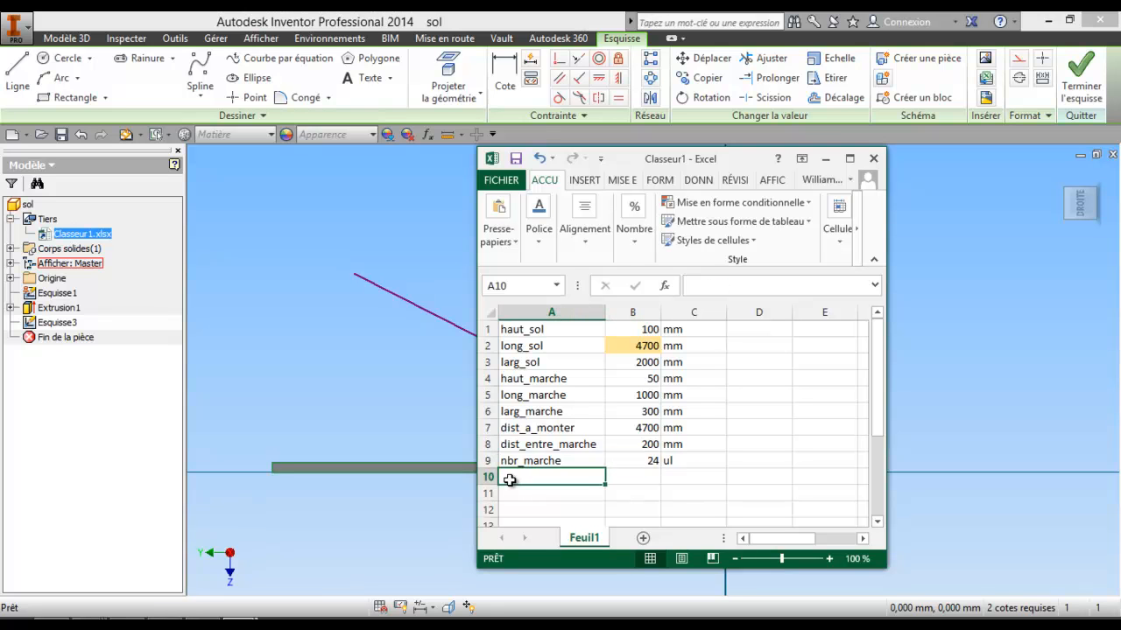
text(an)
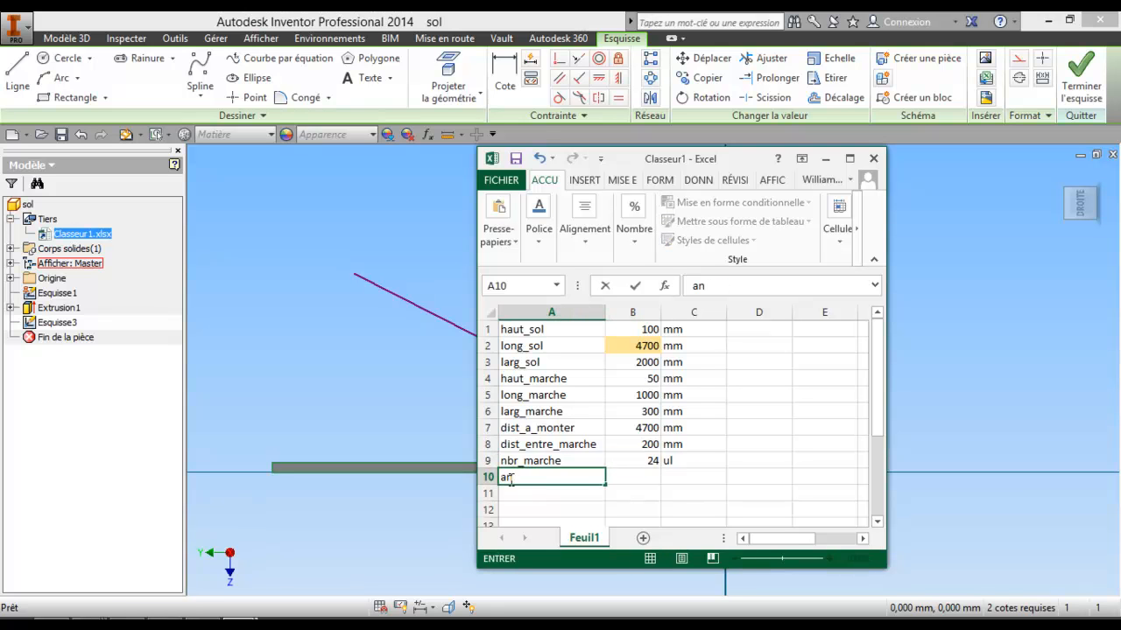
text(gle)
click(642, 480)
click(673, 481)
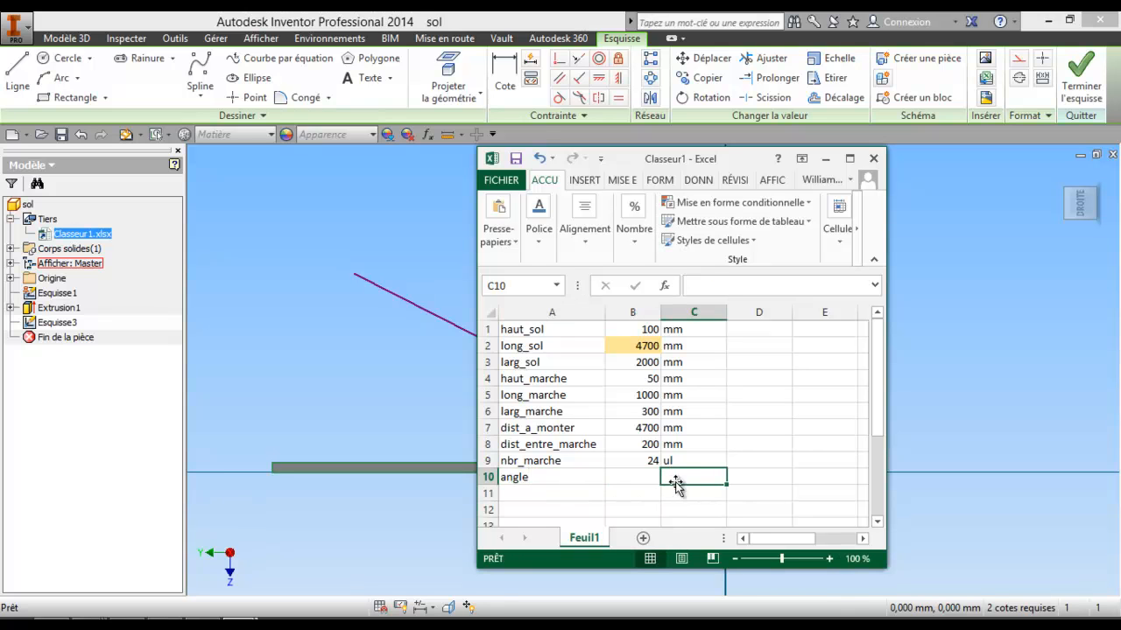
text(deg)
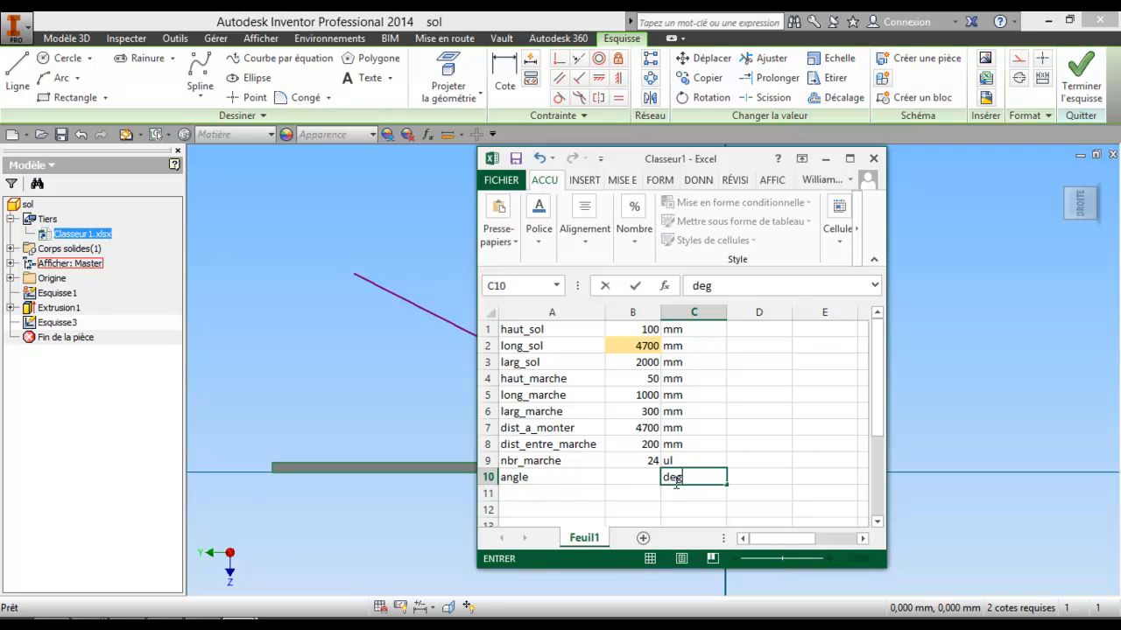
Set the angle parameter to 50 in cell B10, and update the Inventor part from the saved workbook.
drag(628, 487, 628, 484)
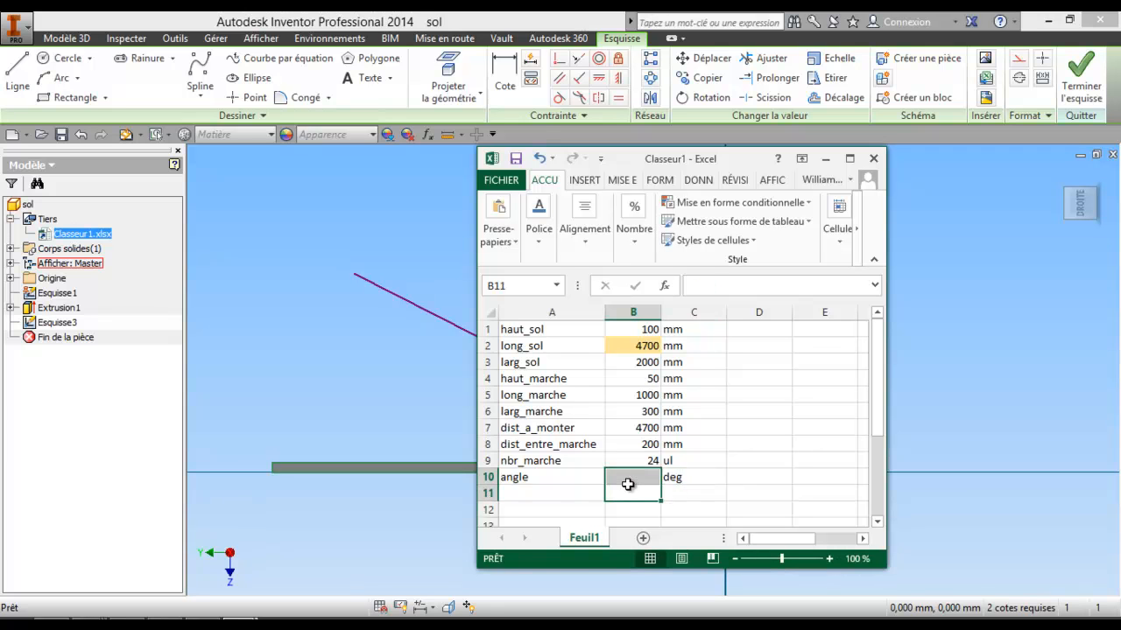
click(634, 482)
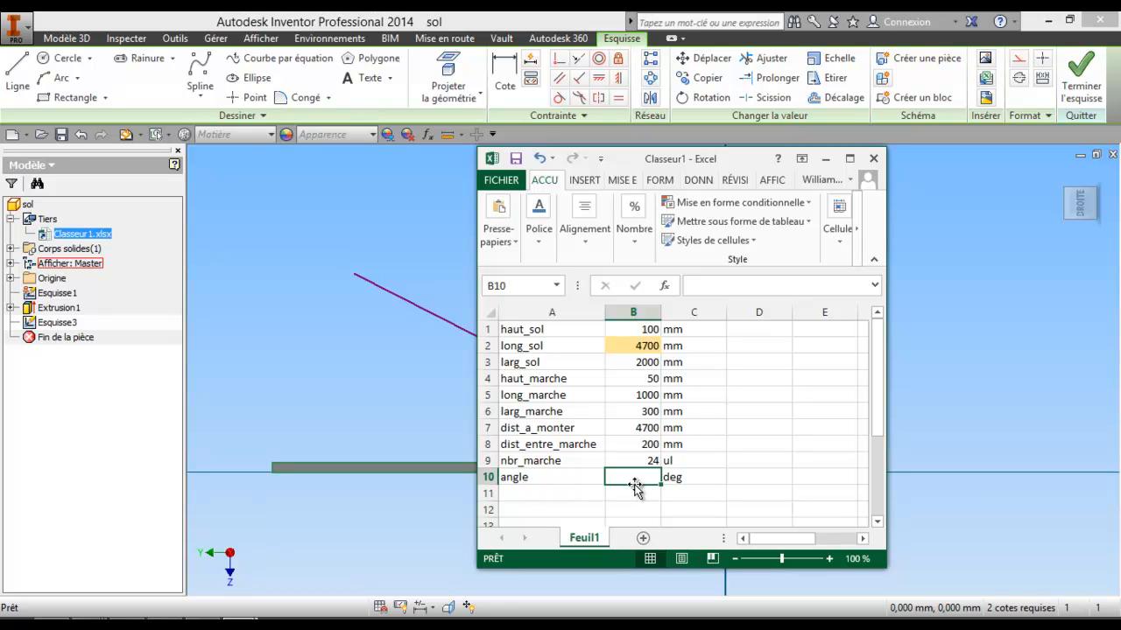
text(50)
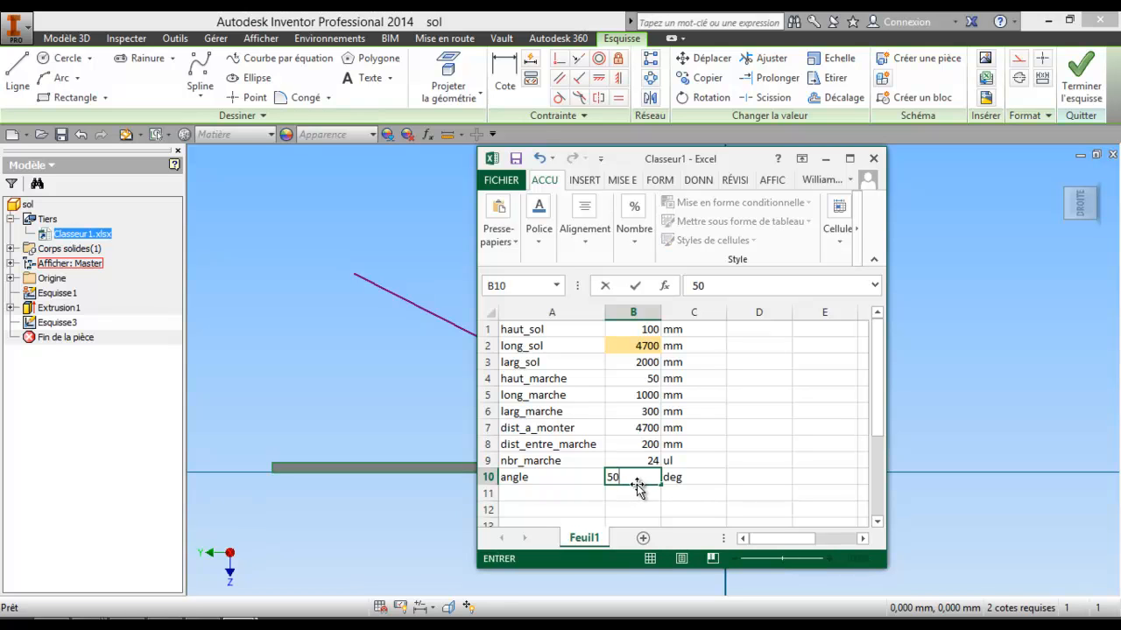
click(517, 159)
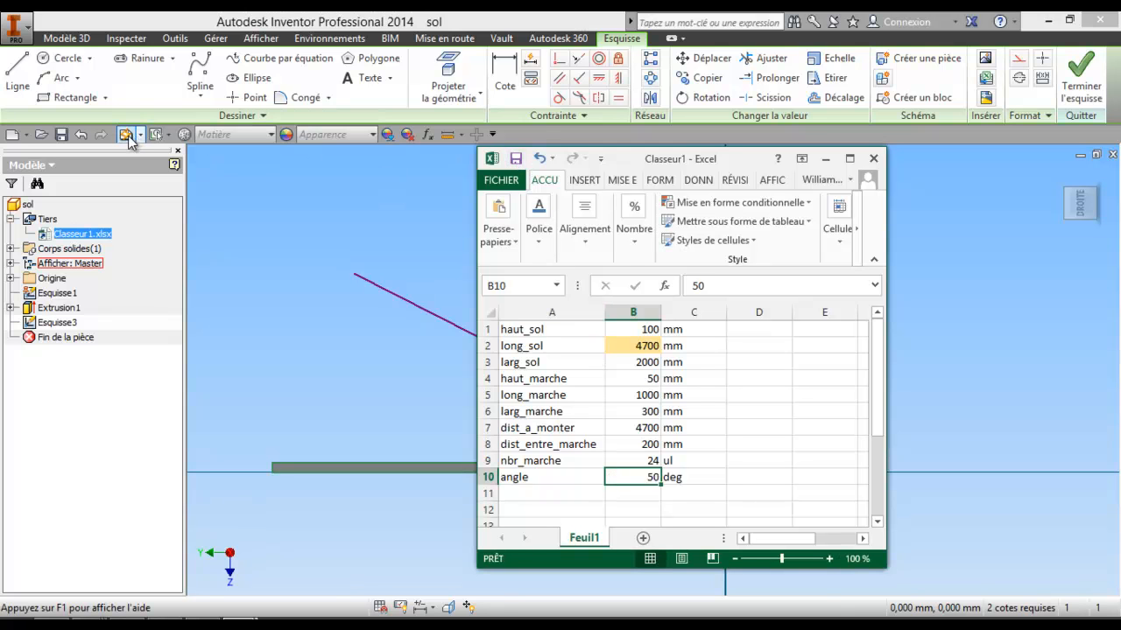
click(127, 136)
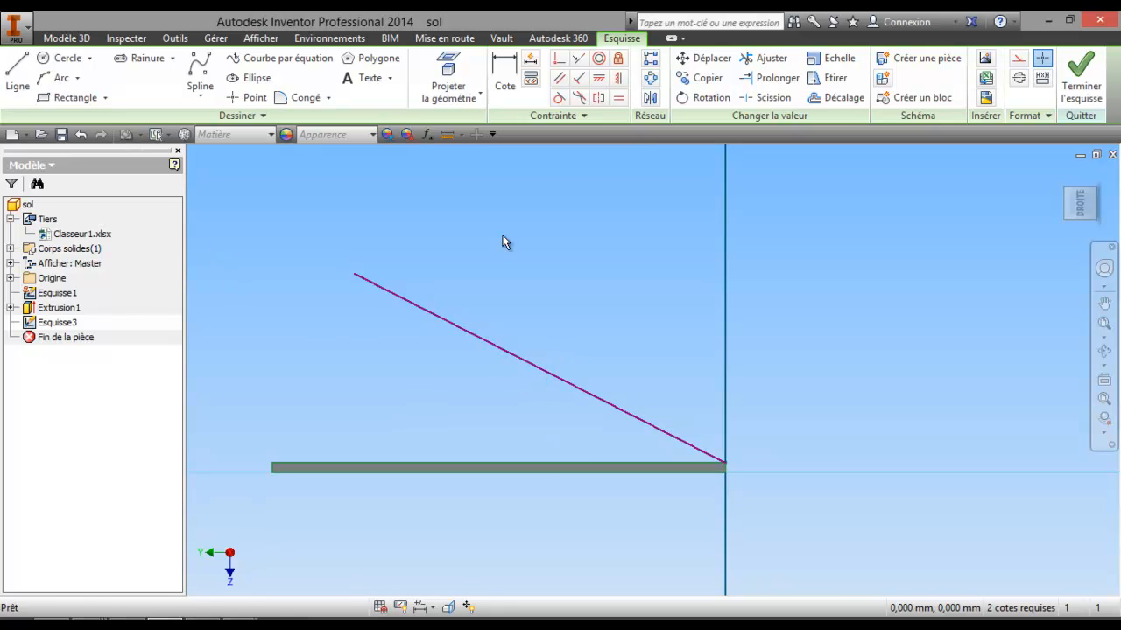
Dimension the angle between the slab's upper edge and the sloped line, and drive it with the angle parameter.
click(505, 77)
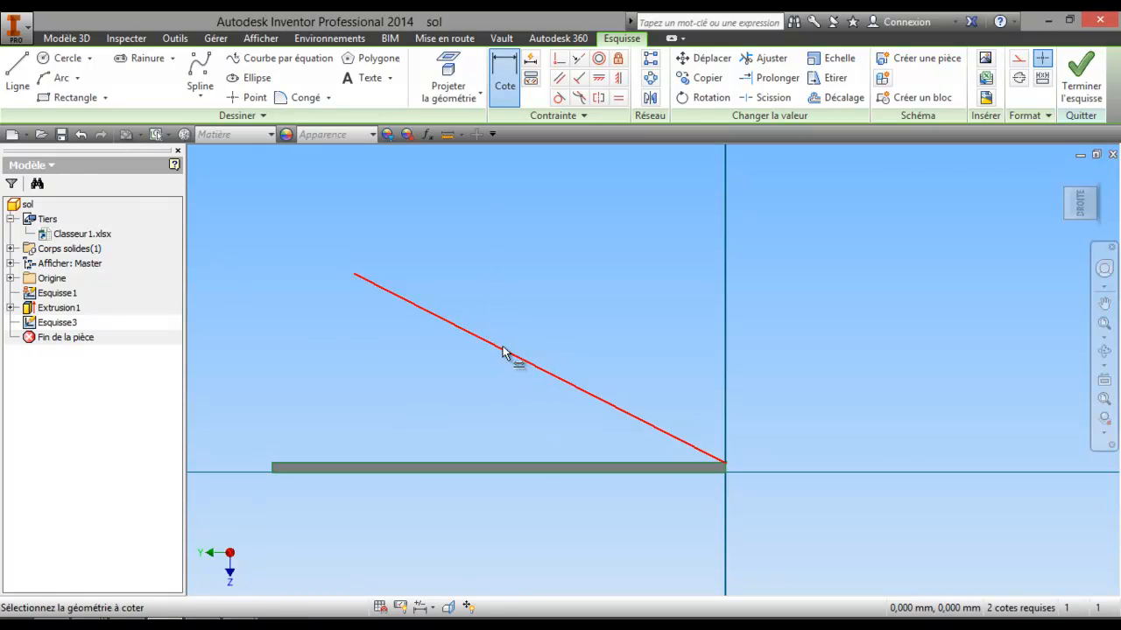
click(490, 464)
click(504, 350)
click(493, 410)
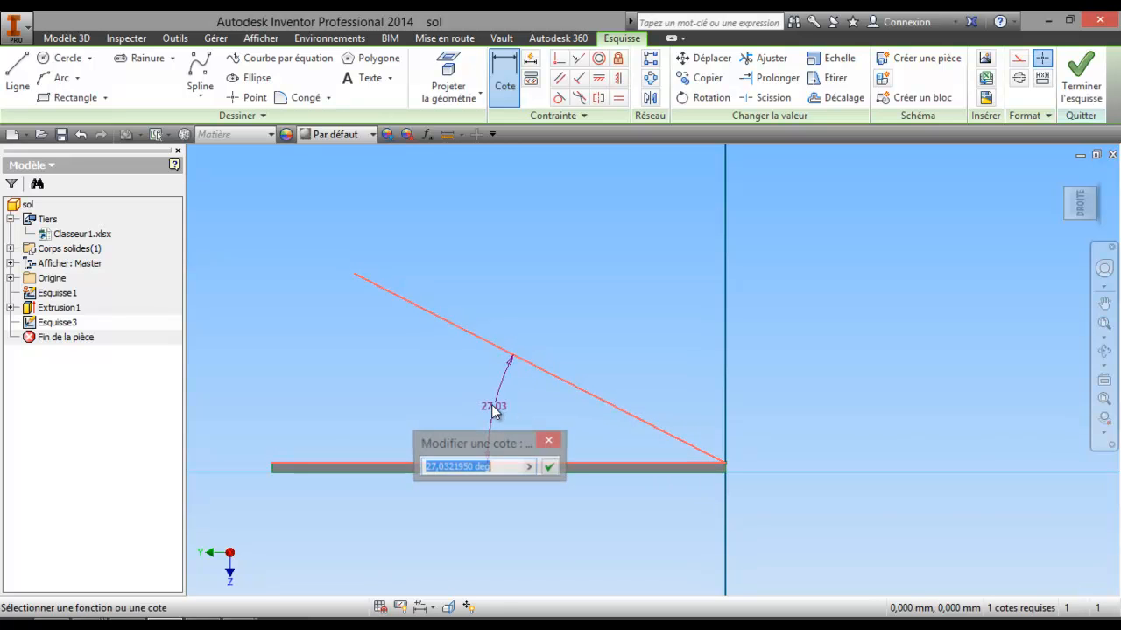
click(529, 468)
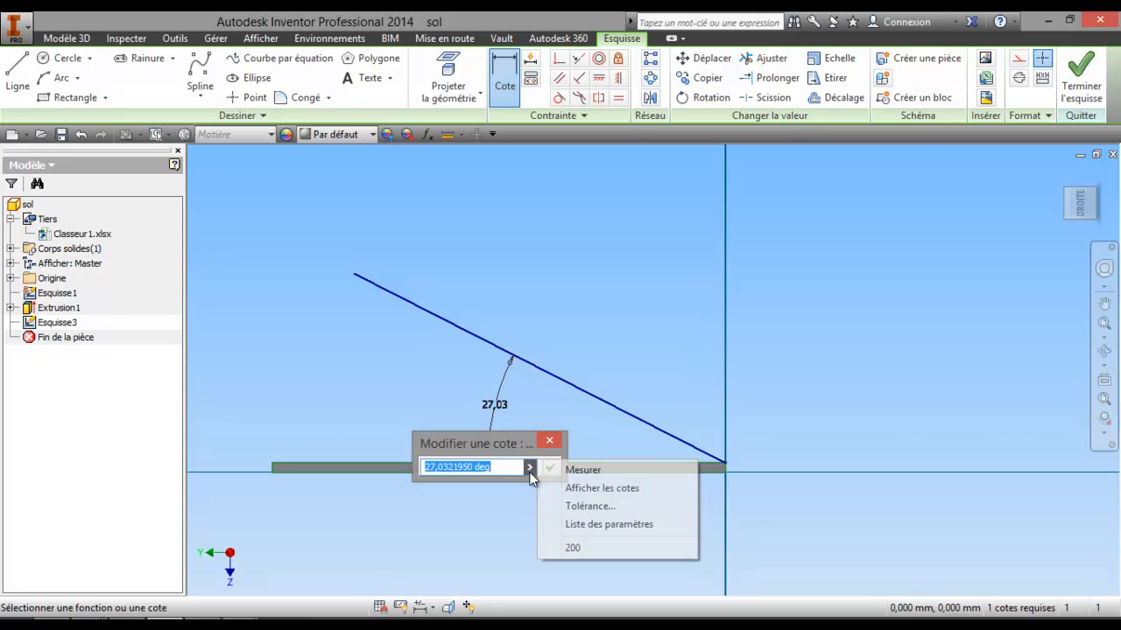
click(580, 526)
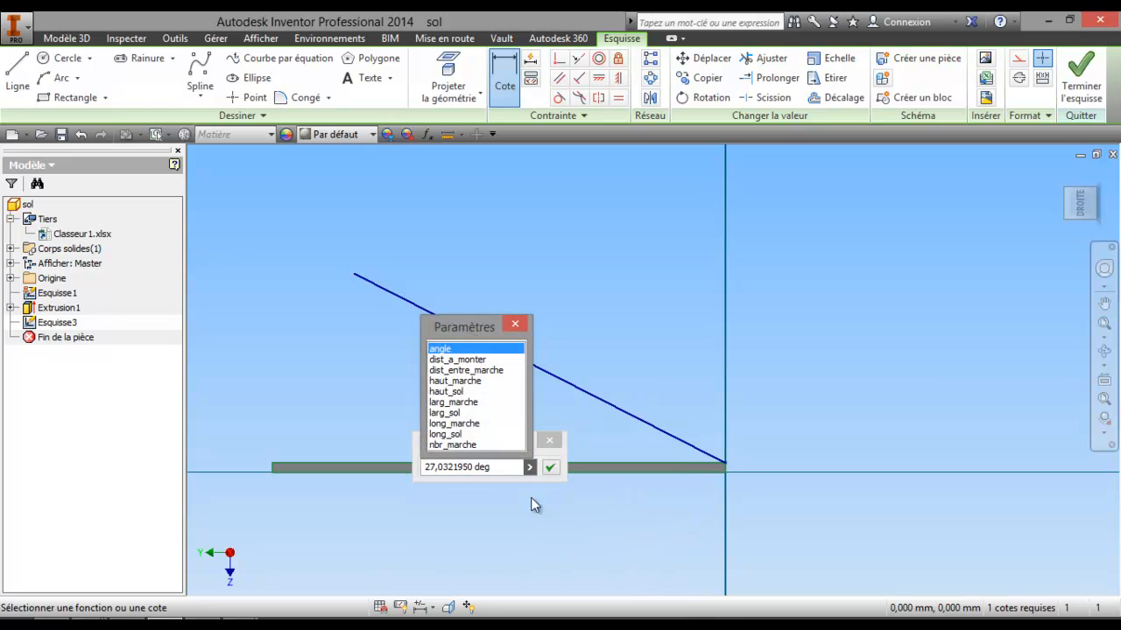
click(442, 349)
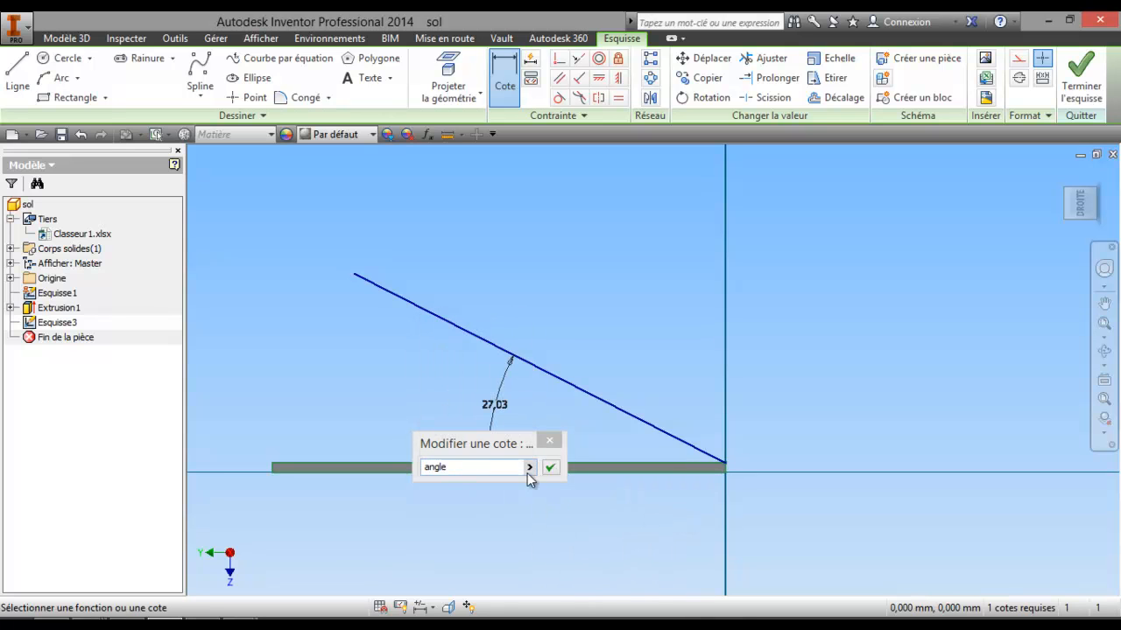
click(550, 468)
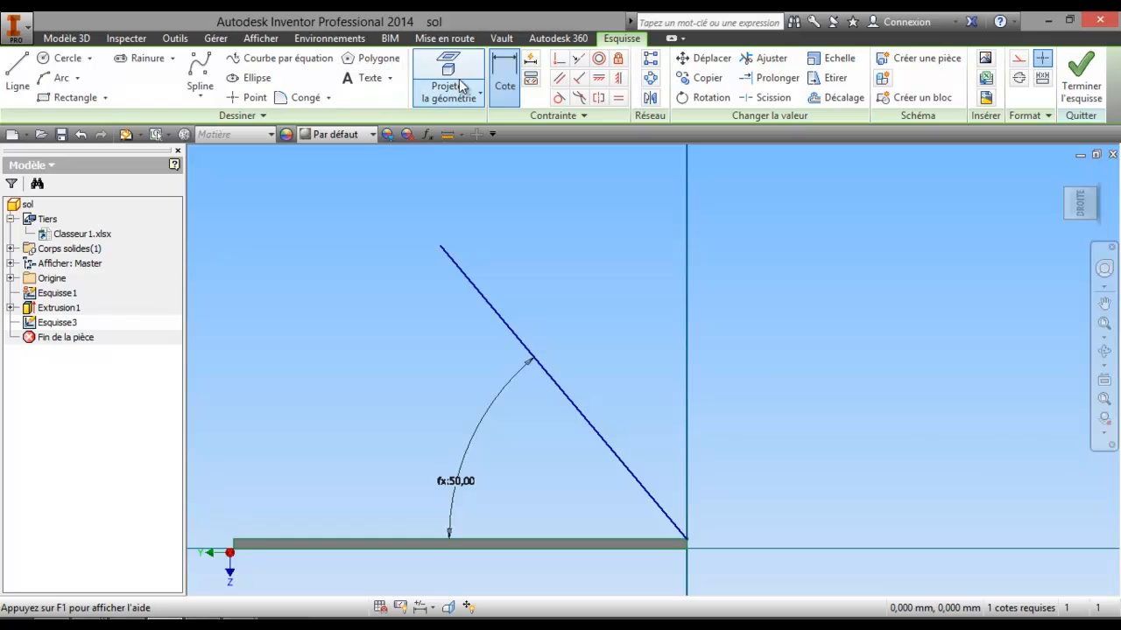
click(505, 83)
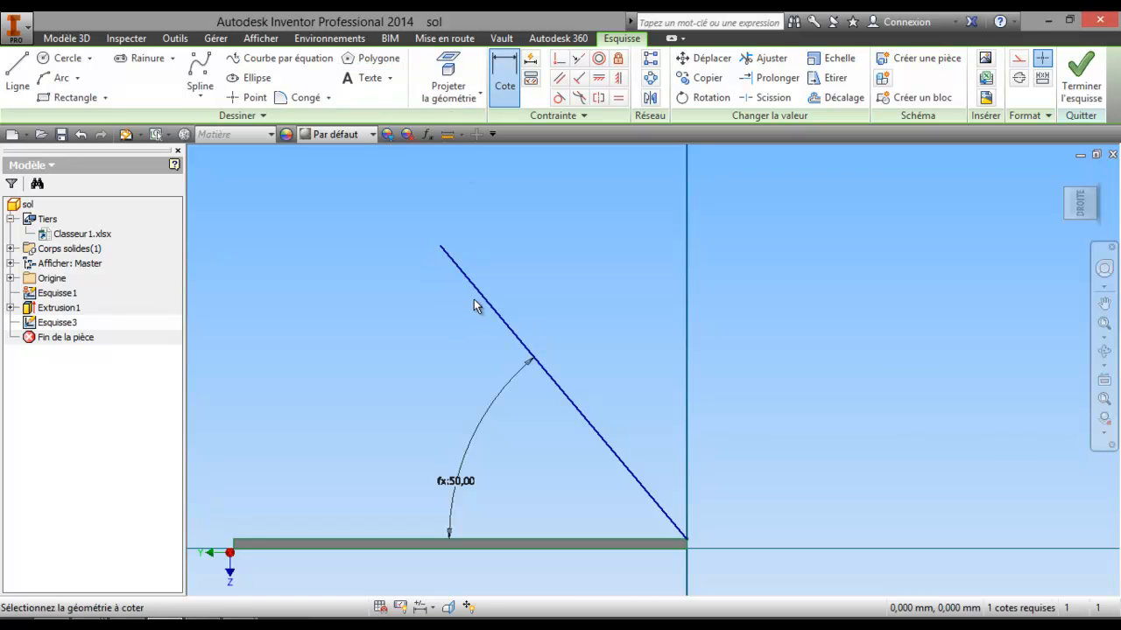
click(483, 304)
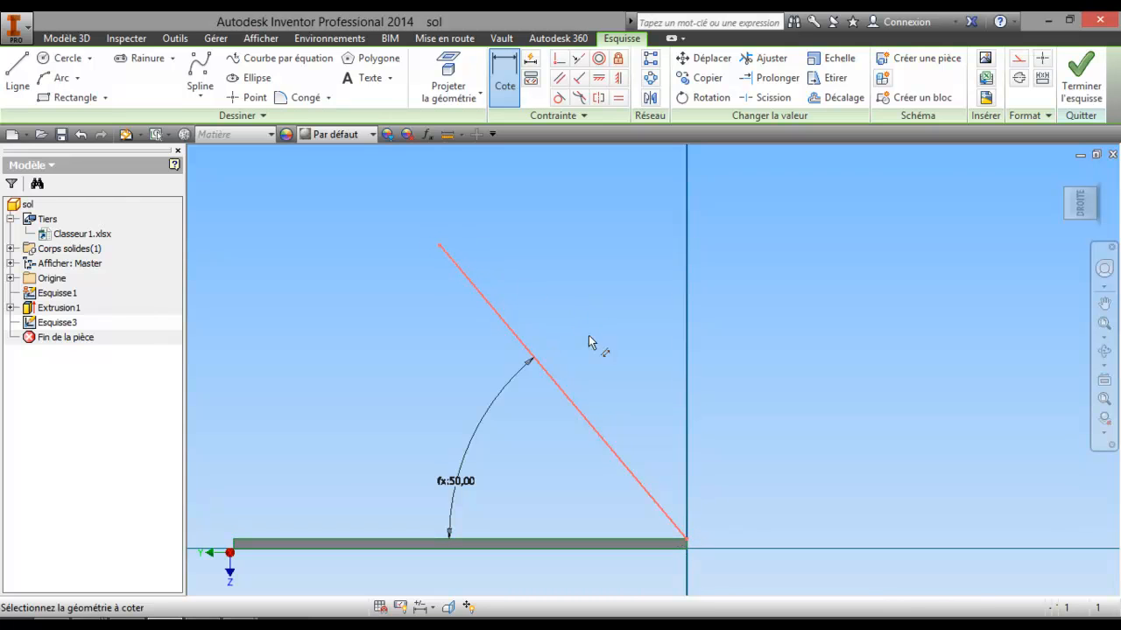
right_click(558, 334)
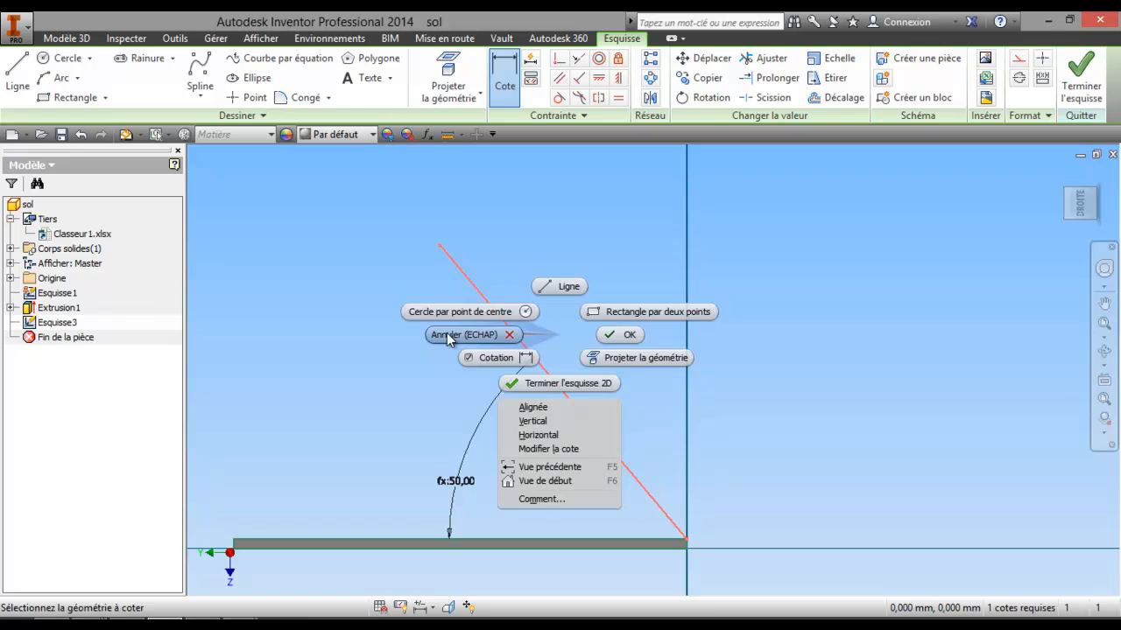
click(461, 332)
scroll(452, 325, down, 3)
click(504, 80)
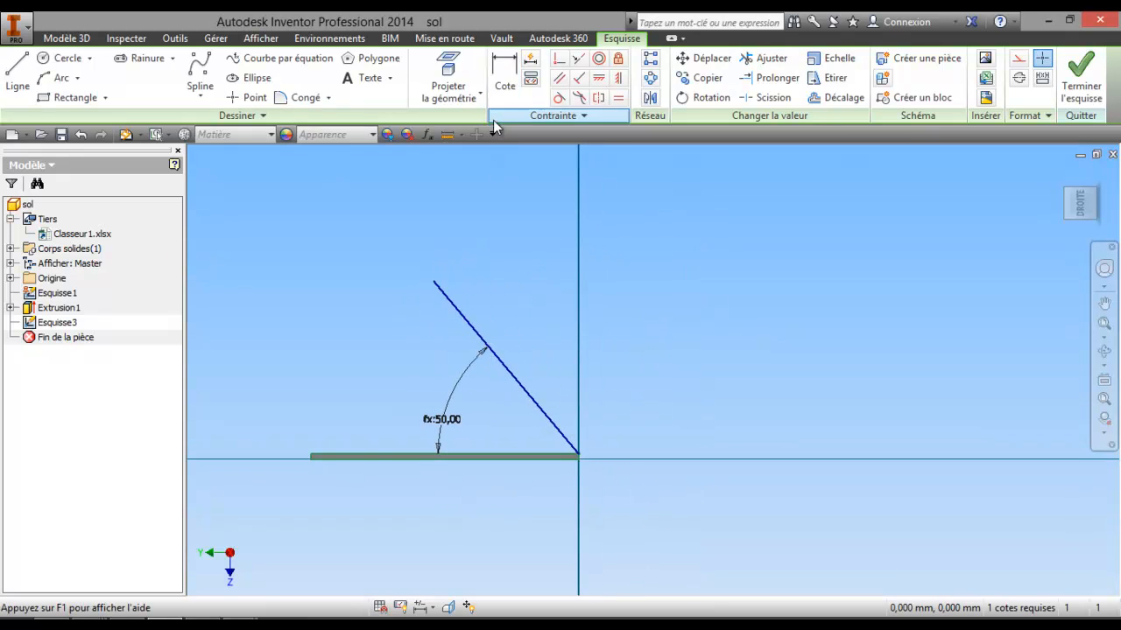
scroll(578, 426, up, 3)
scroll(584, 529, up, 2)
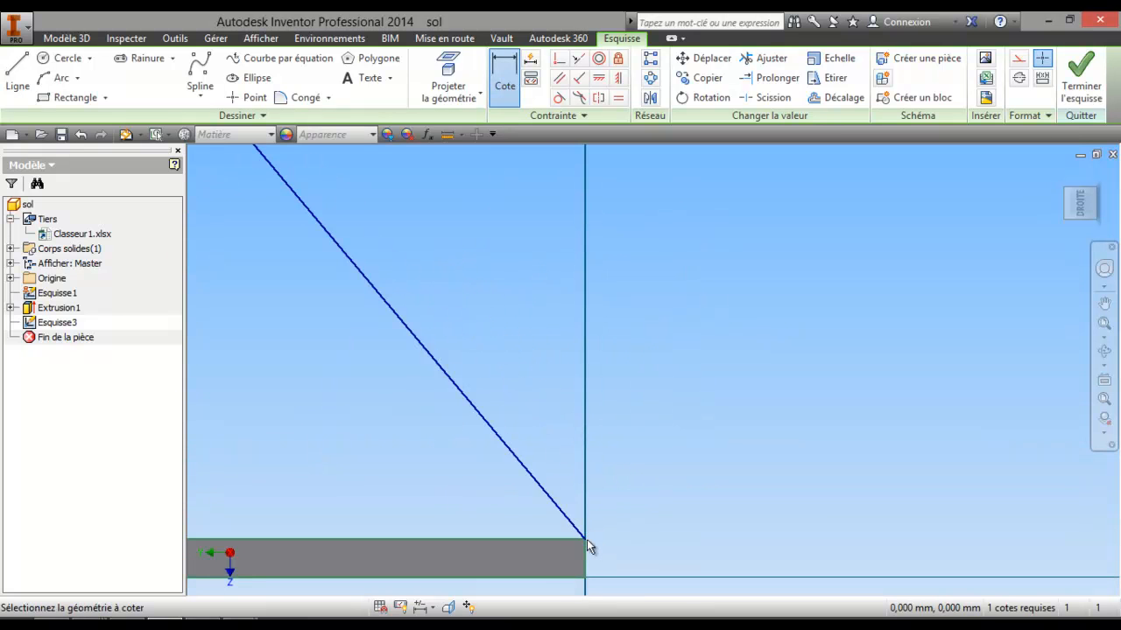
click(585, 537)
scroll(557, 398, down, 4)
middle_drag(521, 294, 590, 485)
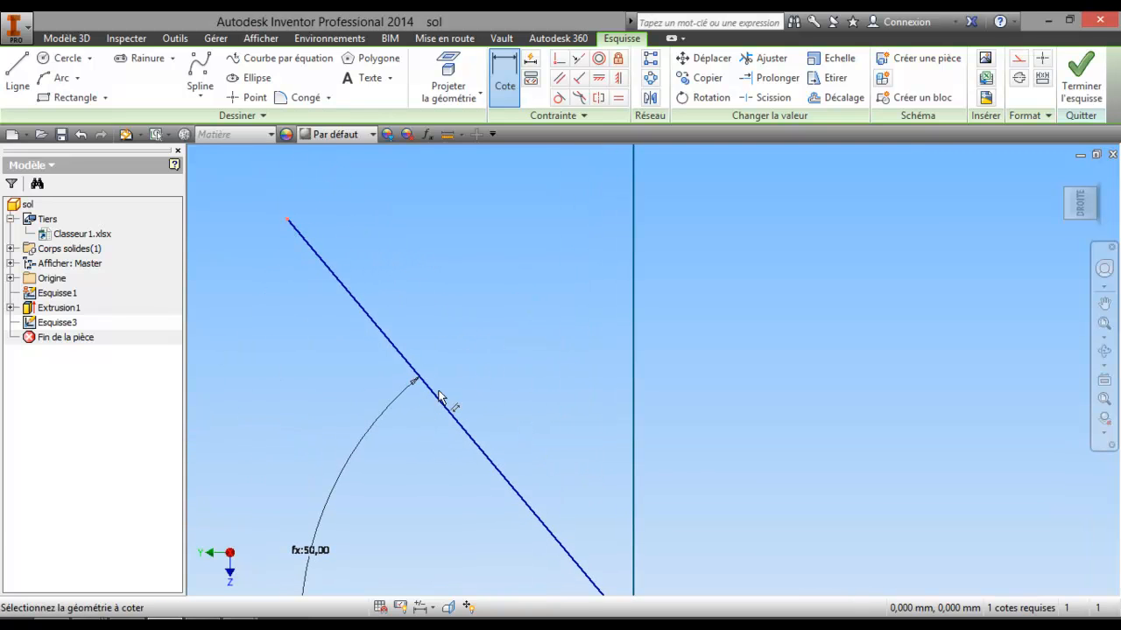
click(482, 459)
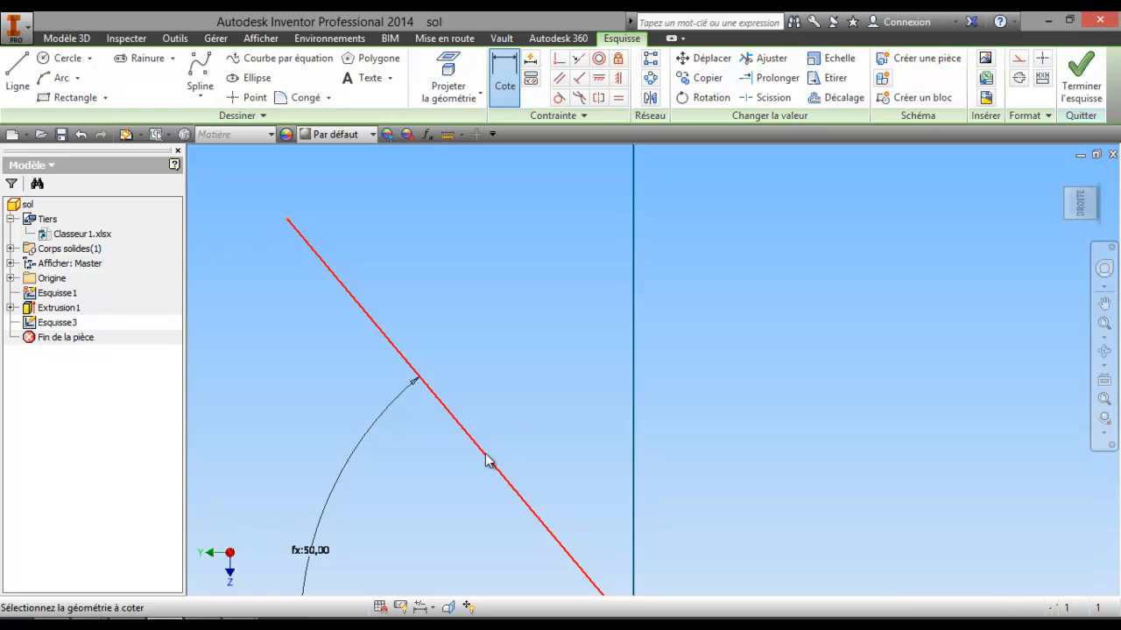
scroll(564, 377, down, 3)
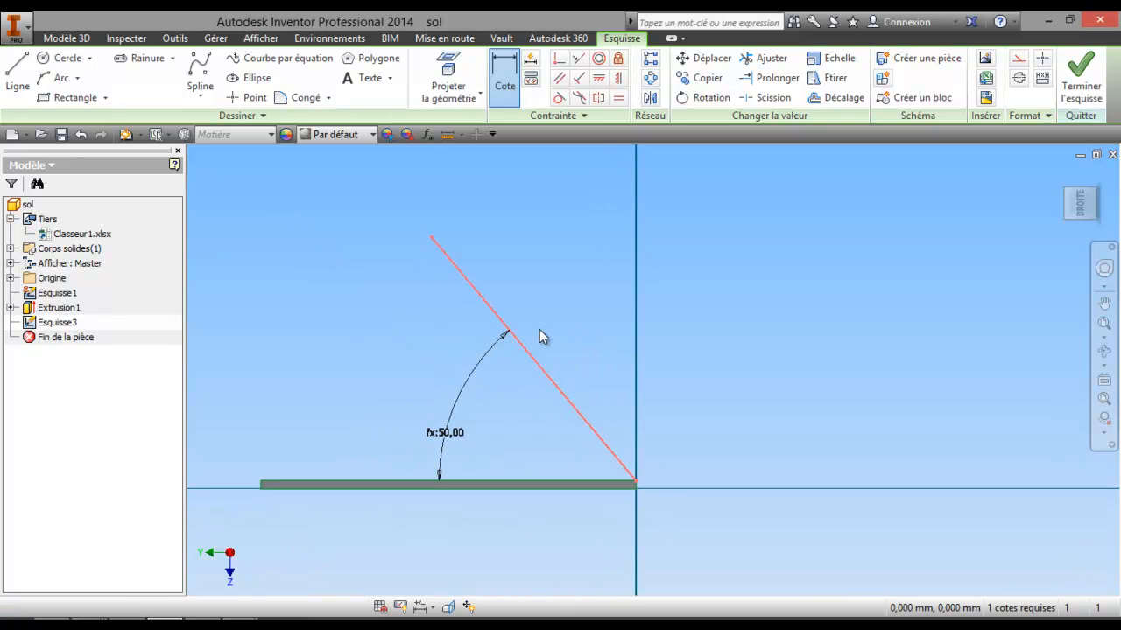
right_click(500, 240)
click(550, 240)
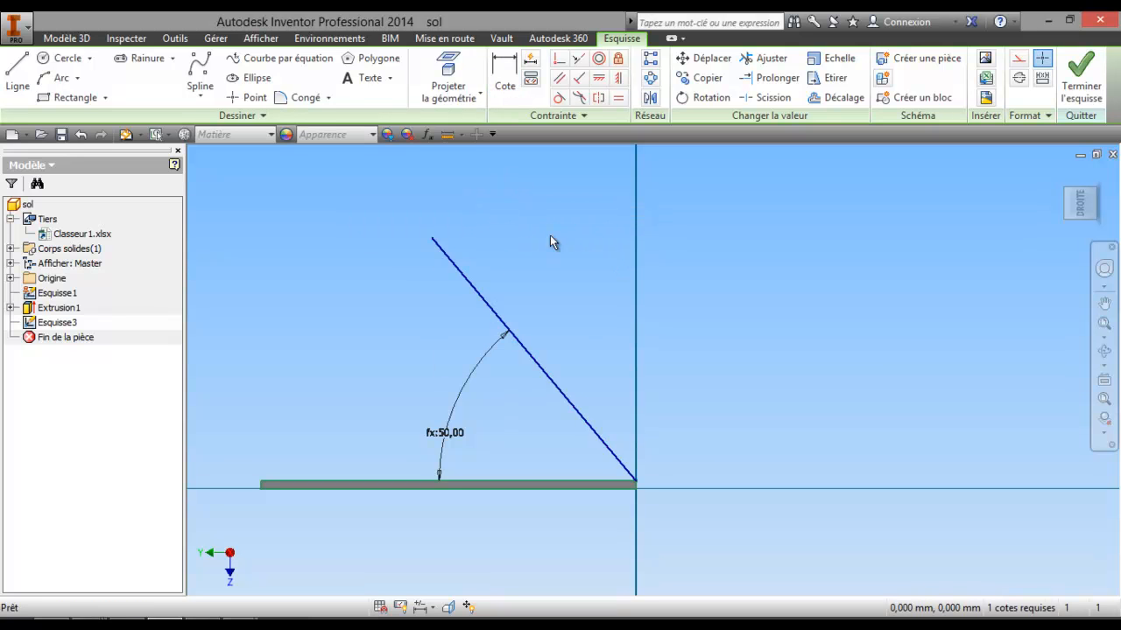
Add an aligned length dimension to the sloped line and drive it with the dist_a_monter parameter.
click(500, 92)
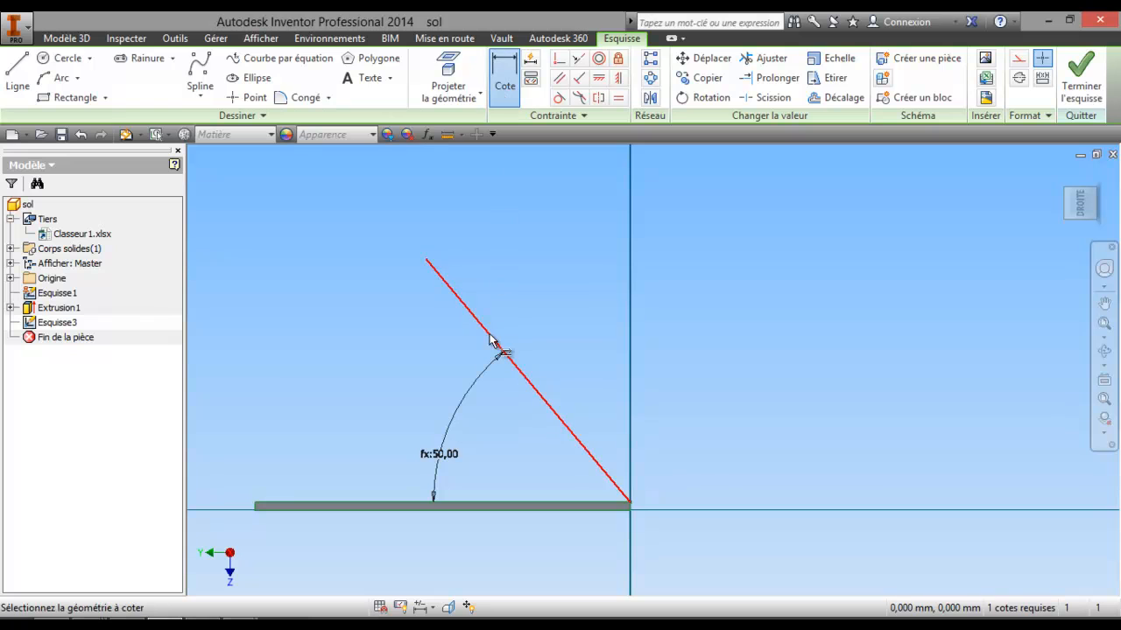
click(543, 405)
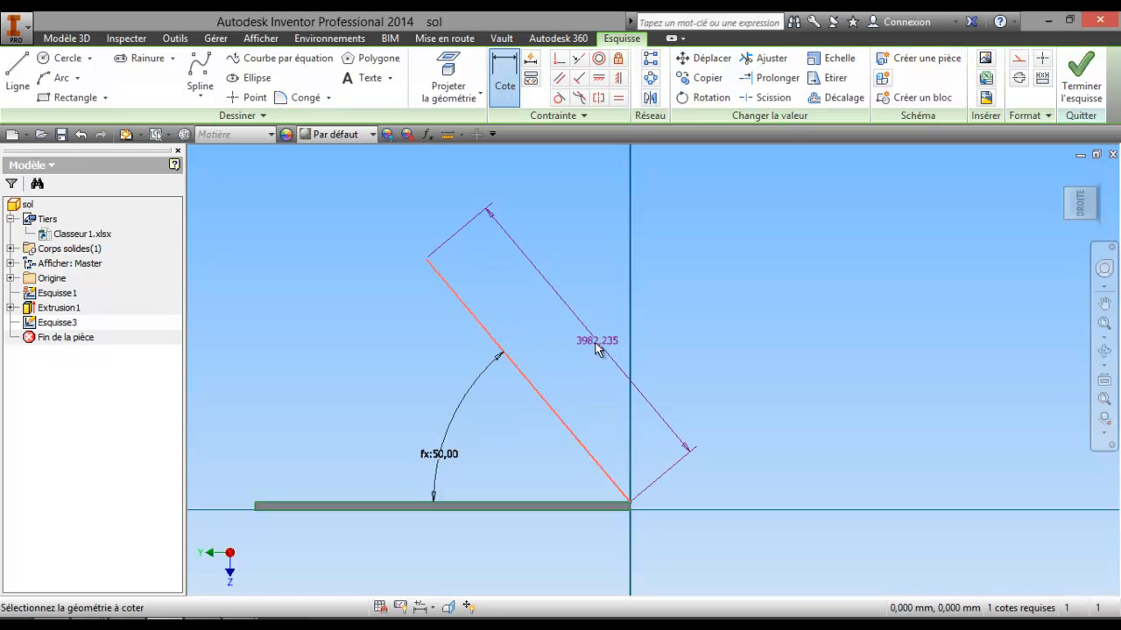
click(594, 349)
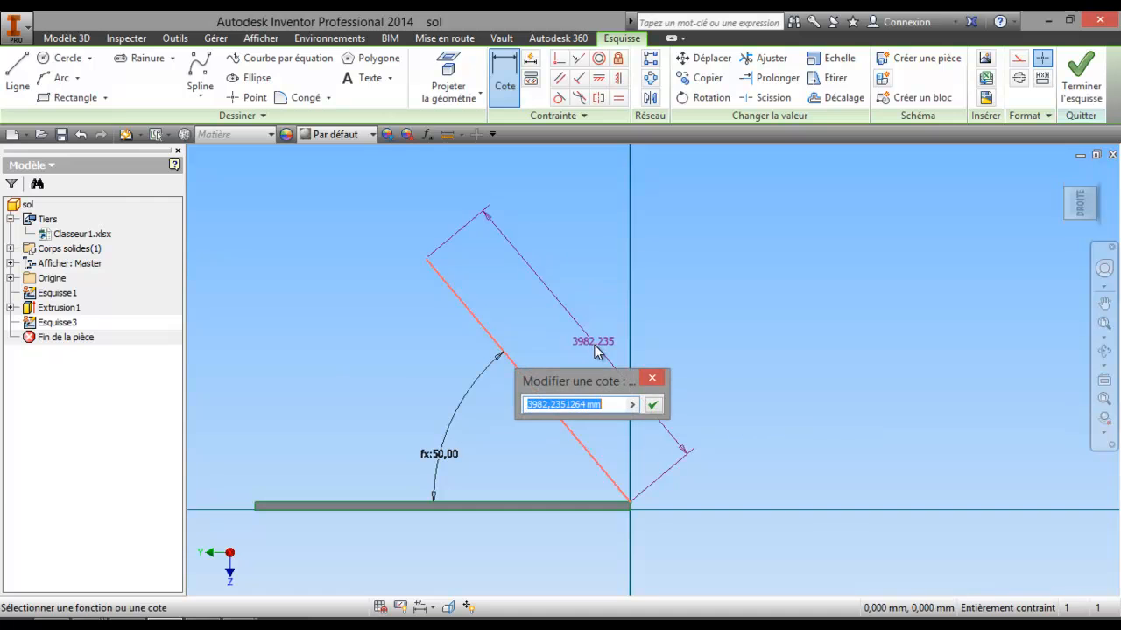
click(632, 404)
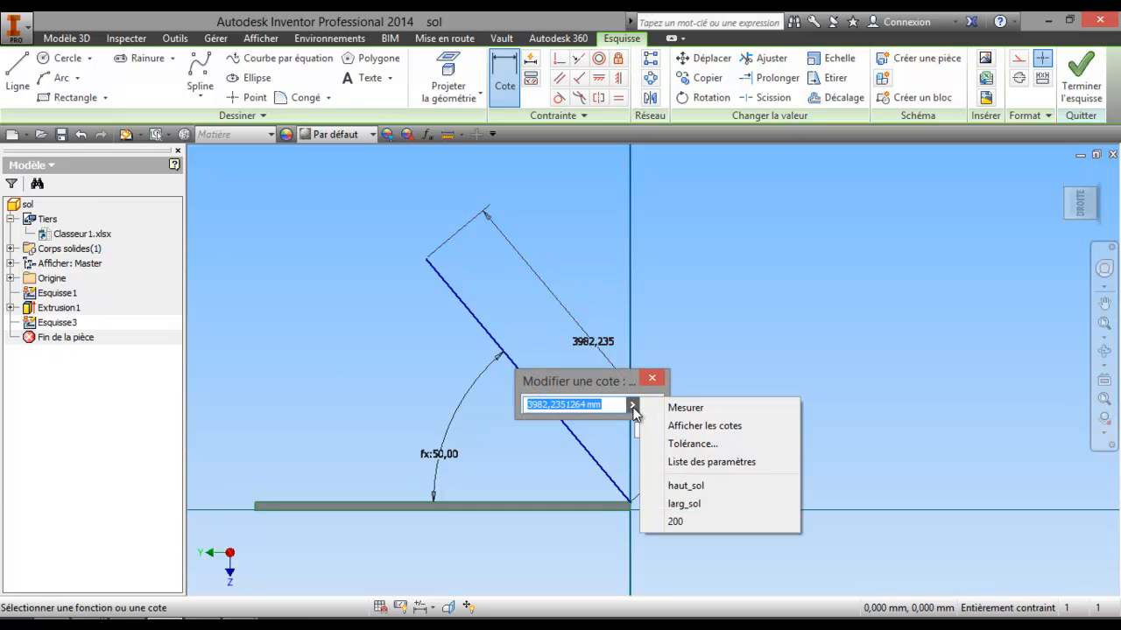
click(684, 464)
click(578, 458)
click(653, 406)
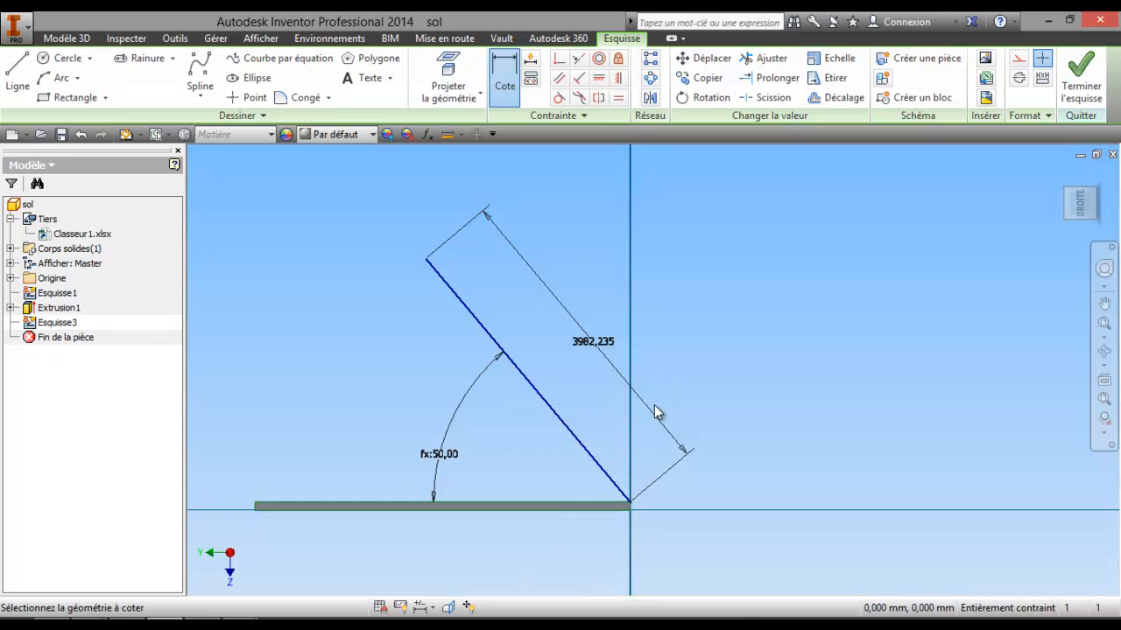
Draw a two-point rectangle about 554 mm by 136 mm near the sloped line's lower end, with its lower corner on the line.
scroll(604, 401, up, 2)
mouse_move(595, 421)
middle_down()
mouse_move(588, 358)
mouse_move(549, 394)
middle_up()
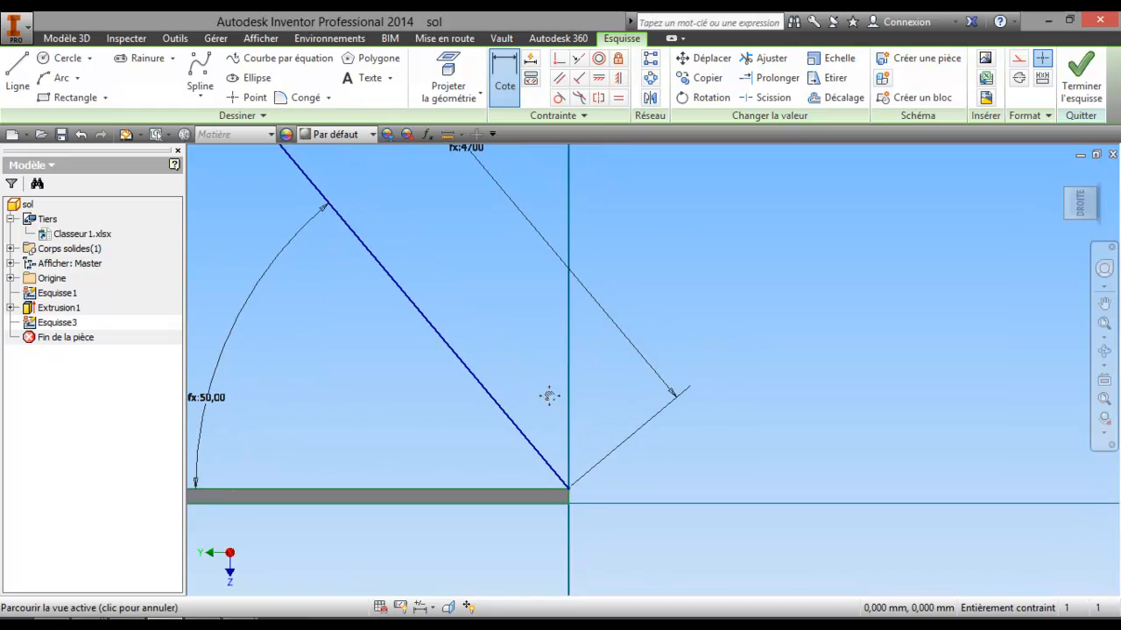
click(65, 98)
middle_drag(528, 443, 477, 381)
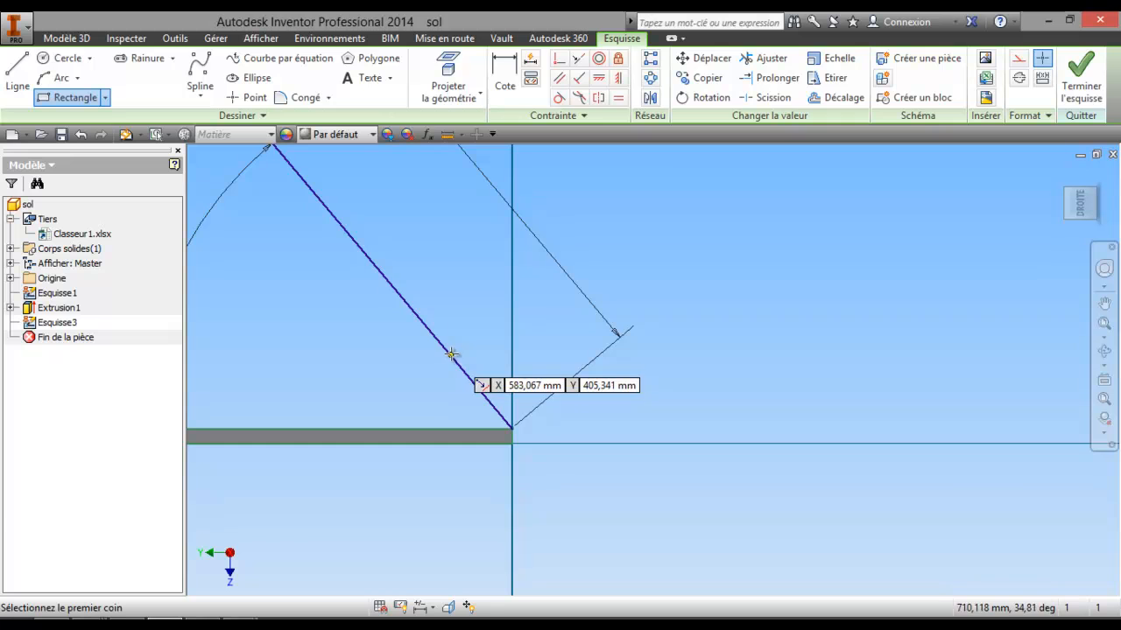
click(451, 354)
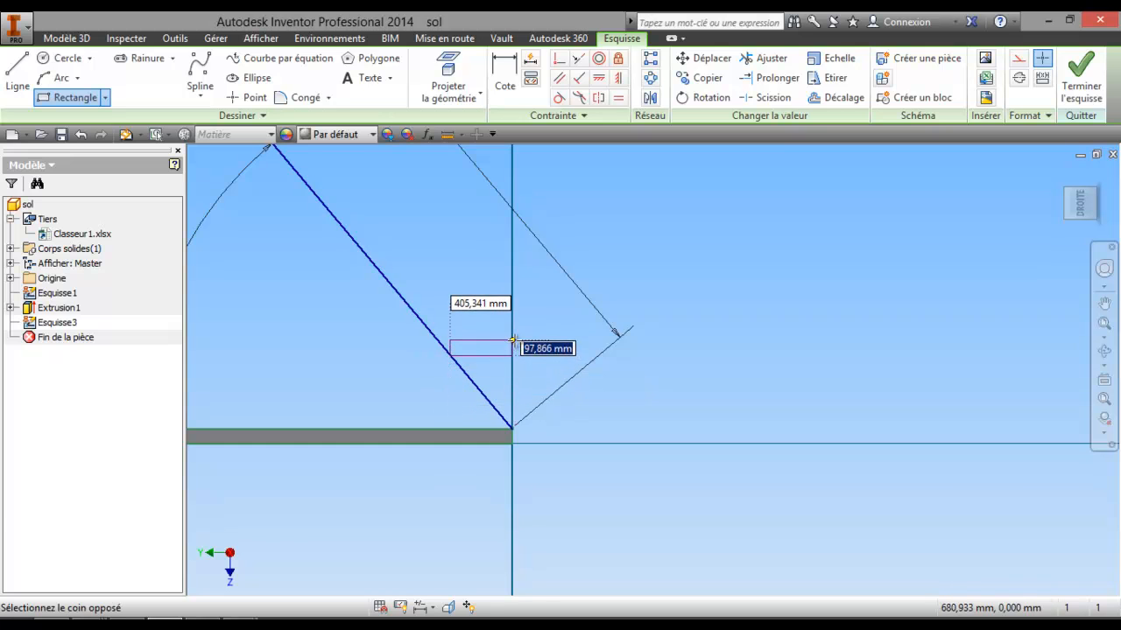
click(534, 336)
right_click(461, 290)
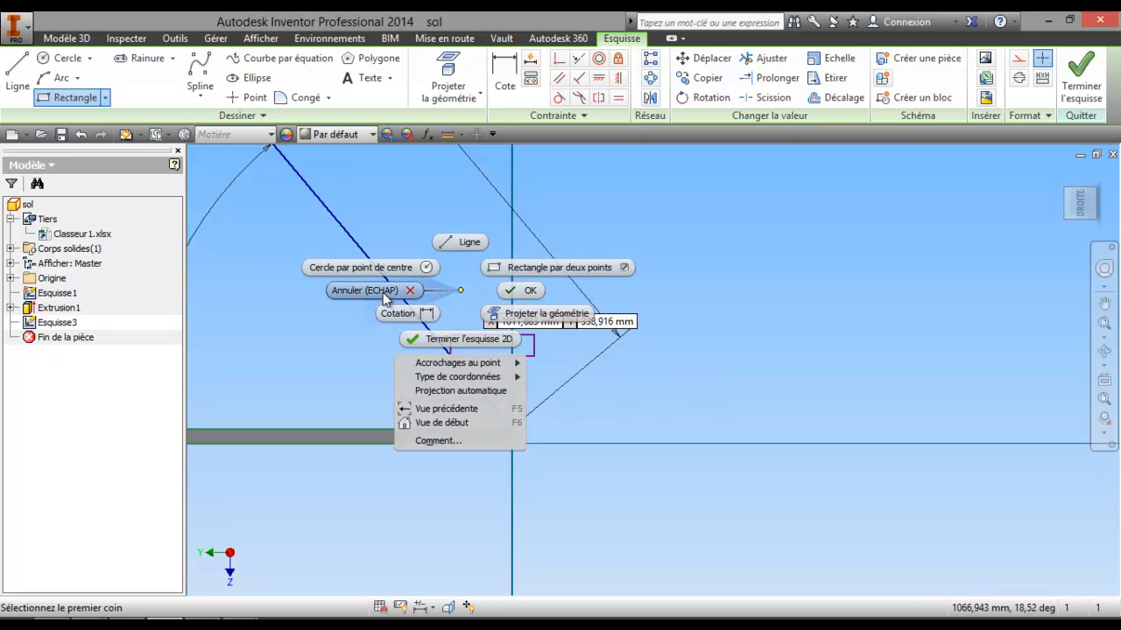
click(464, 290)
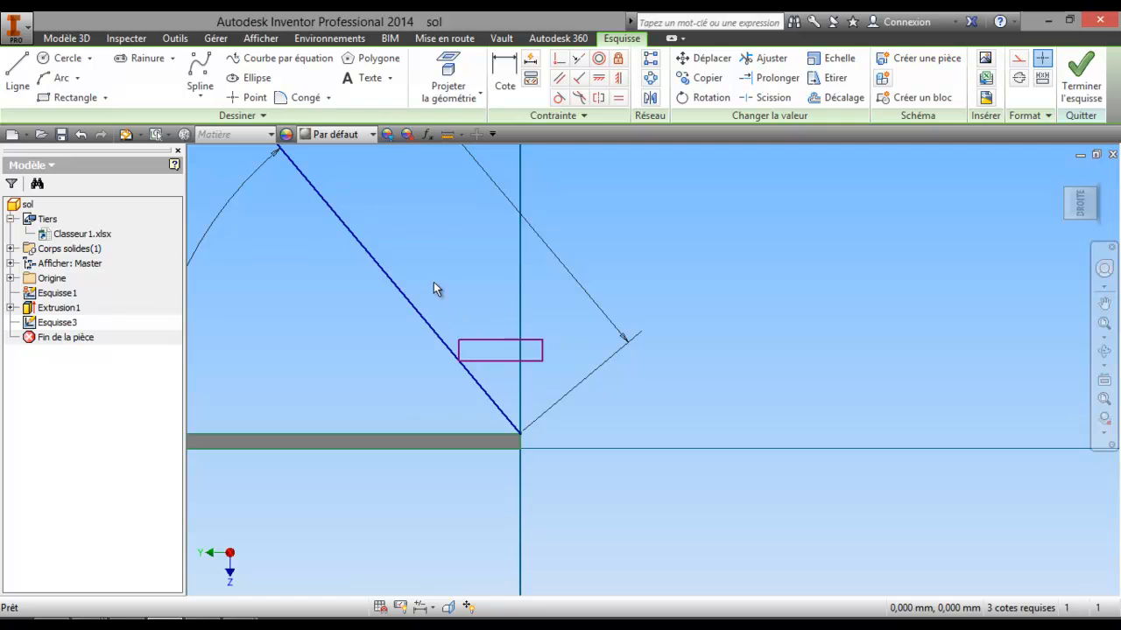
mouse_move(469, 254)
middle_down()
mouse_move(468, 301)
mouse_move(462, 208)
middle_up()
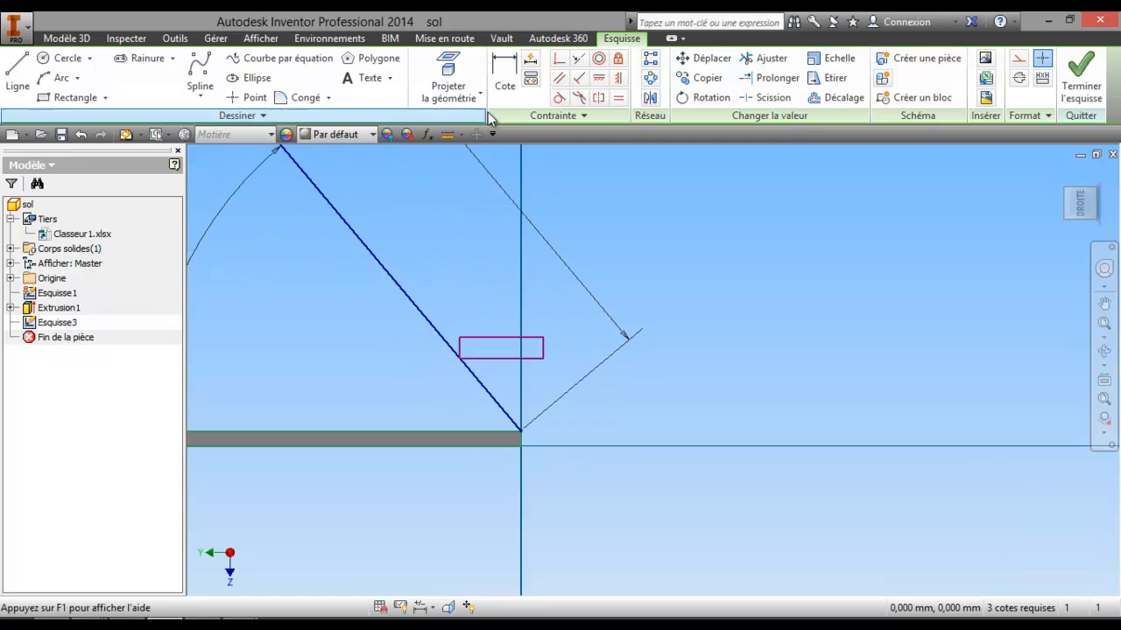
Dimension the rectangle's horizontal width and drive it with the larg_marche parameter.
click(508, 81)
scroll(505, 244, down, 5)
middle_drag(494, 456, 541, 251)
click(525, 375)
click(536, 292)
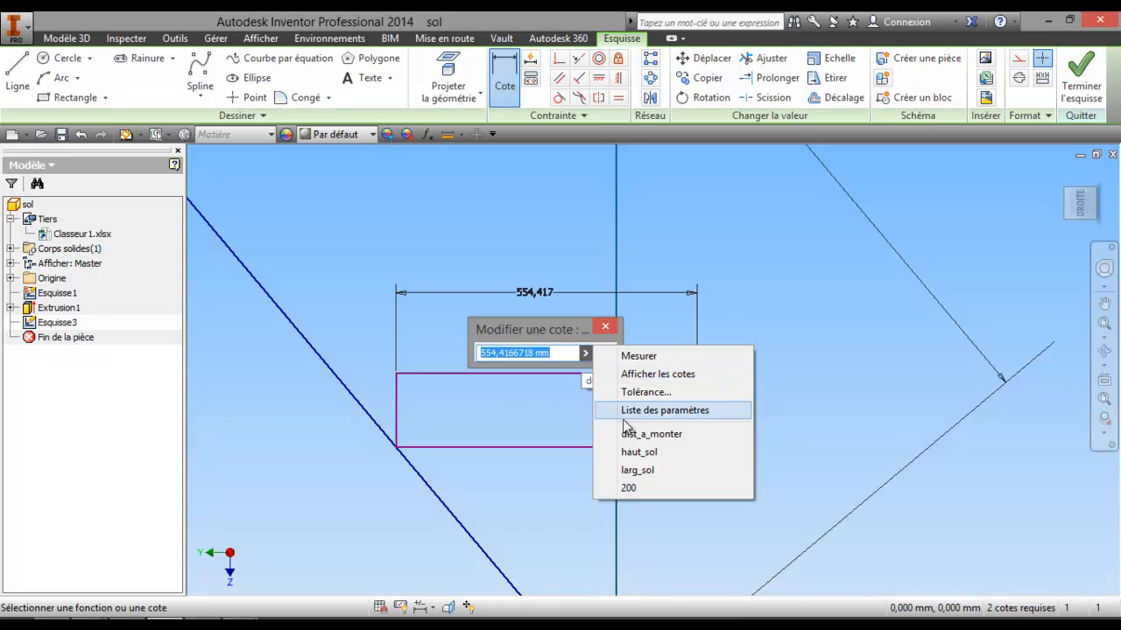
click(633, 410)
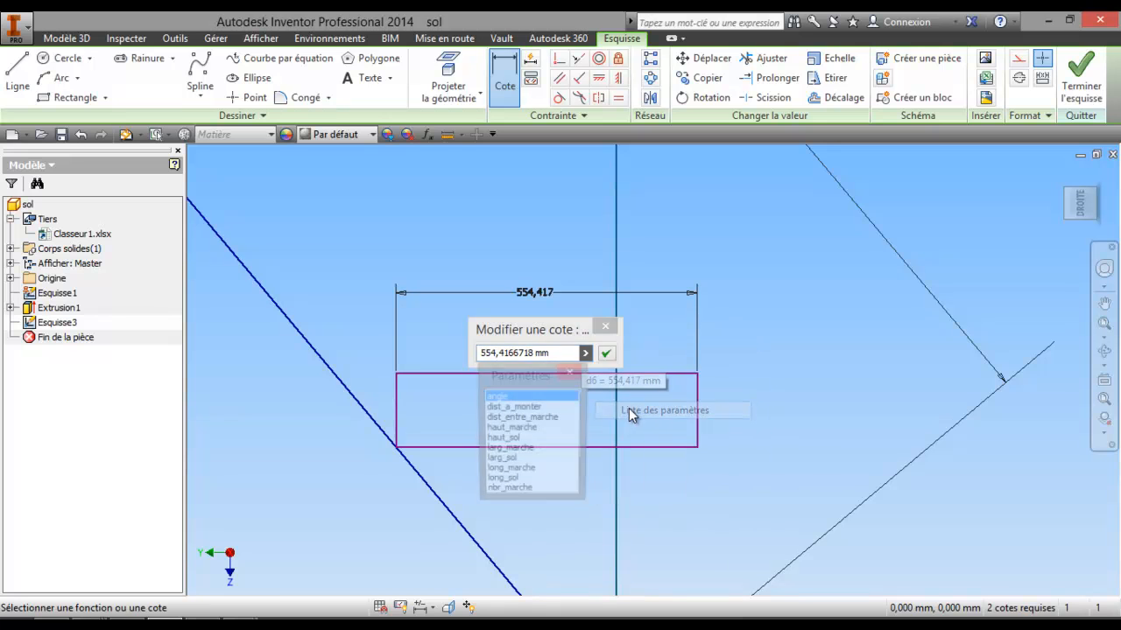
click(522, 451)
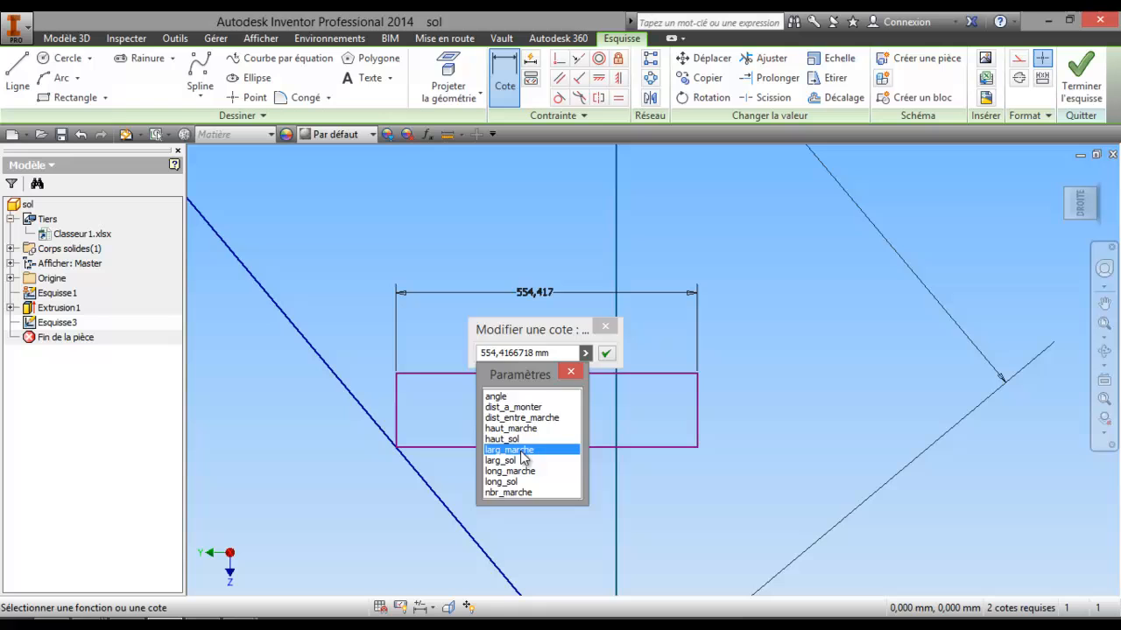
click(607, 353)
Dimension the rectangle's height, drive it with the haut_marche parameter, and finish the sketch.
scroll(572, 356, up, 2)
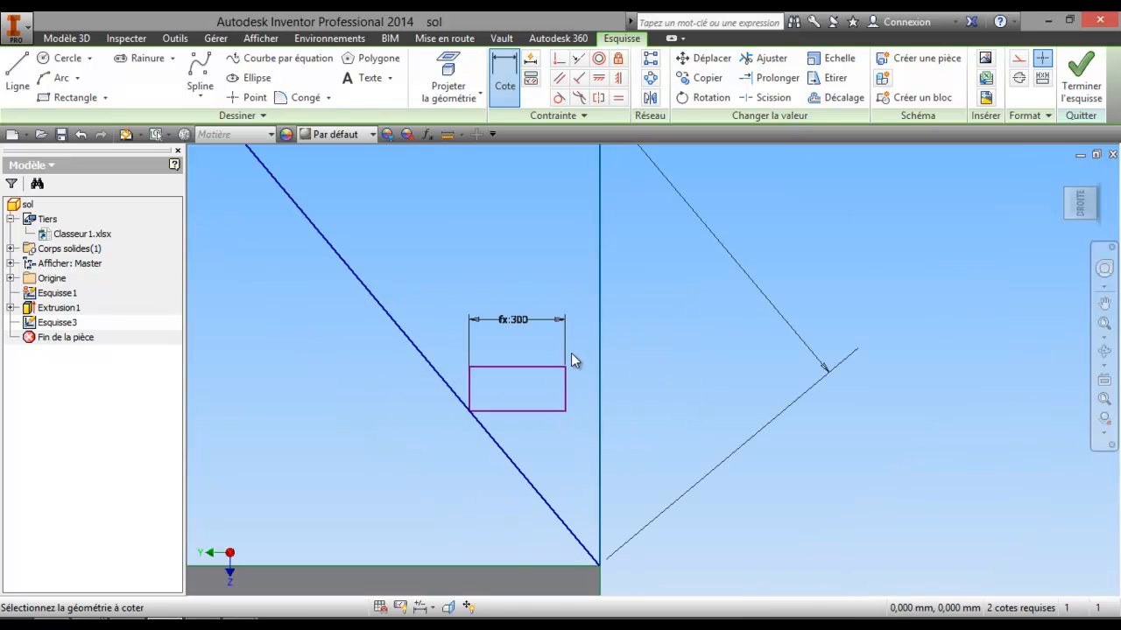
middle_drag(572, 353, 560, 356)
click(554, 399)
click(628, 405)
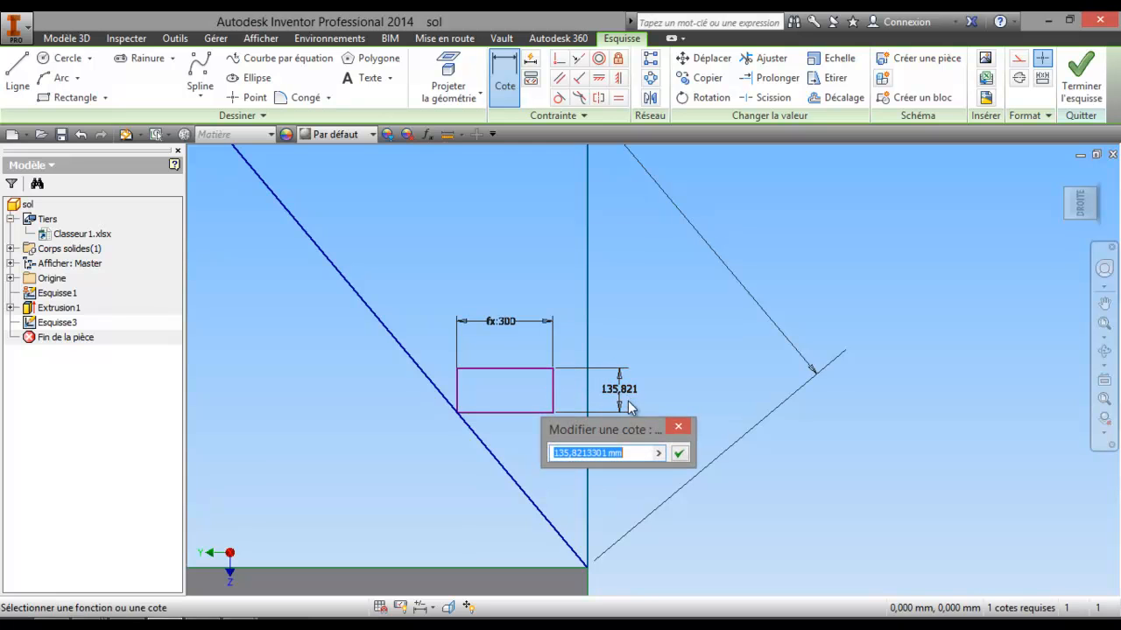
click(660, 453)
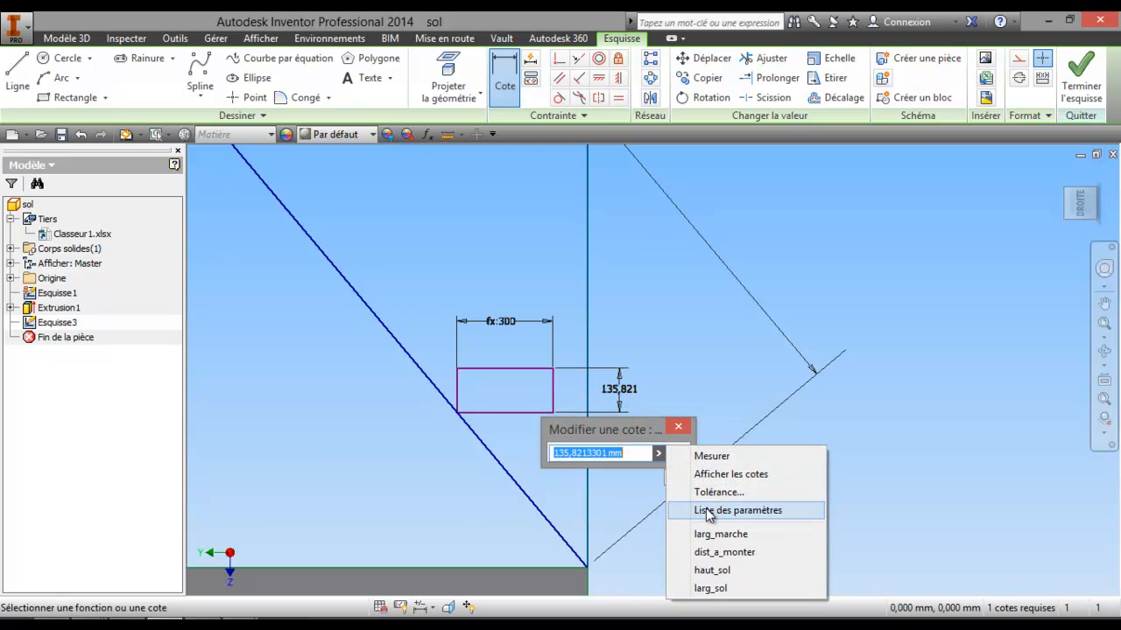
click(707, 512)
double_click(599, 529)
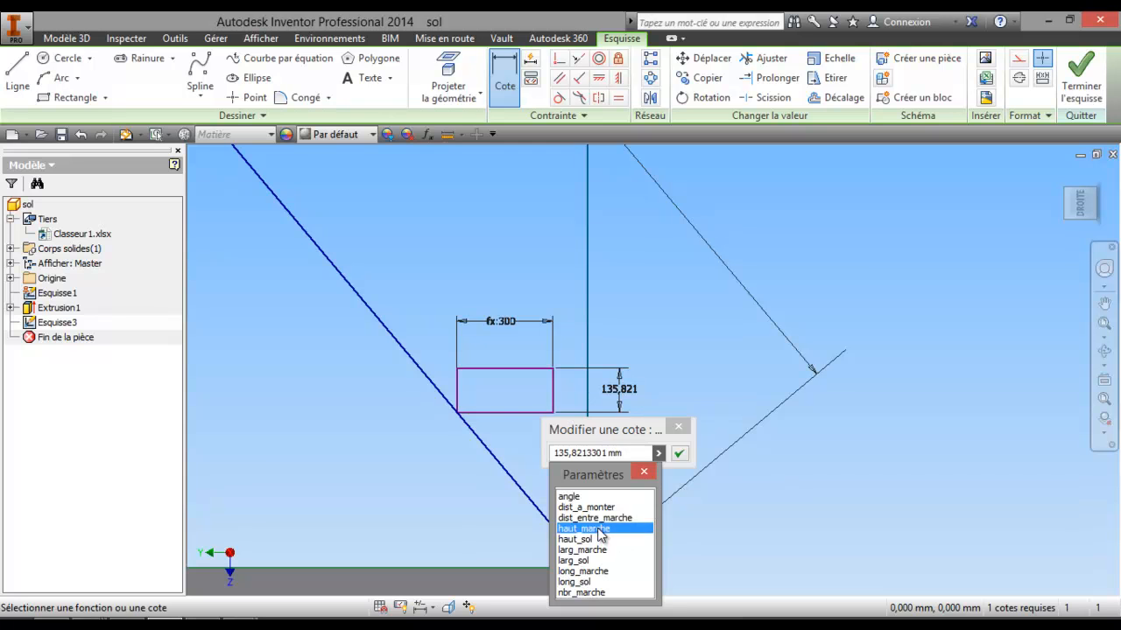
click(680, 454)
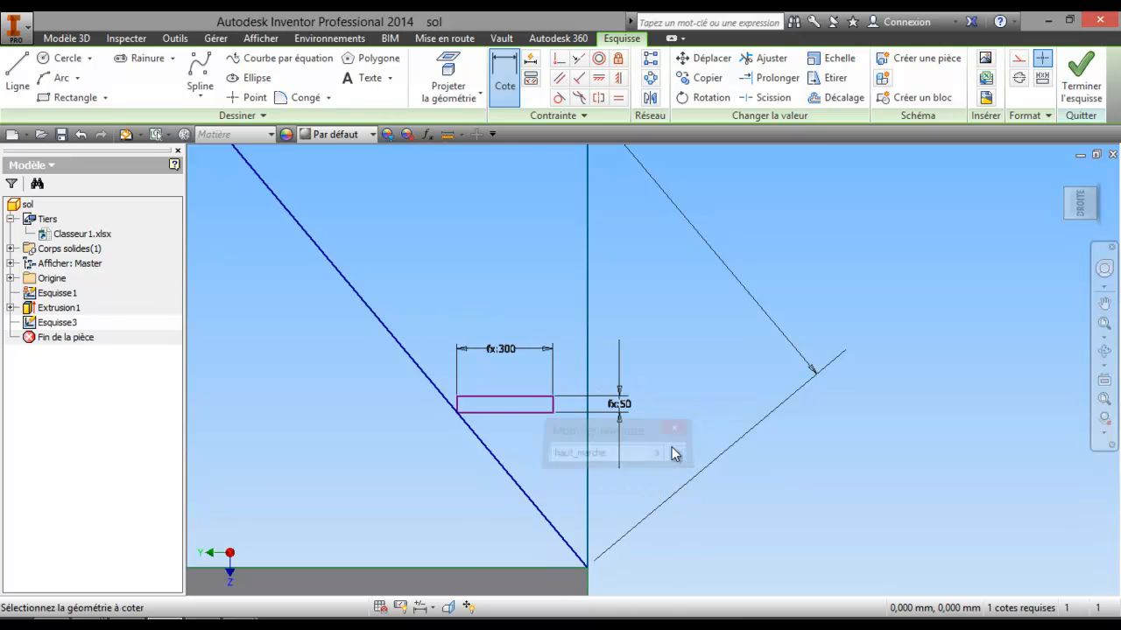
scroll(659, 403, down, 3)
click(1069, 94)
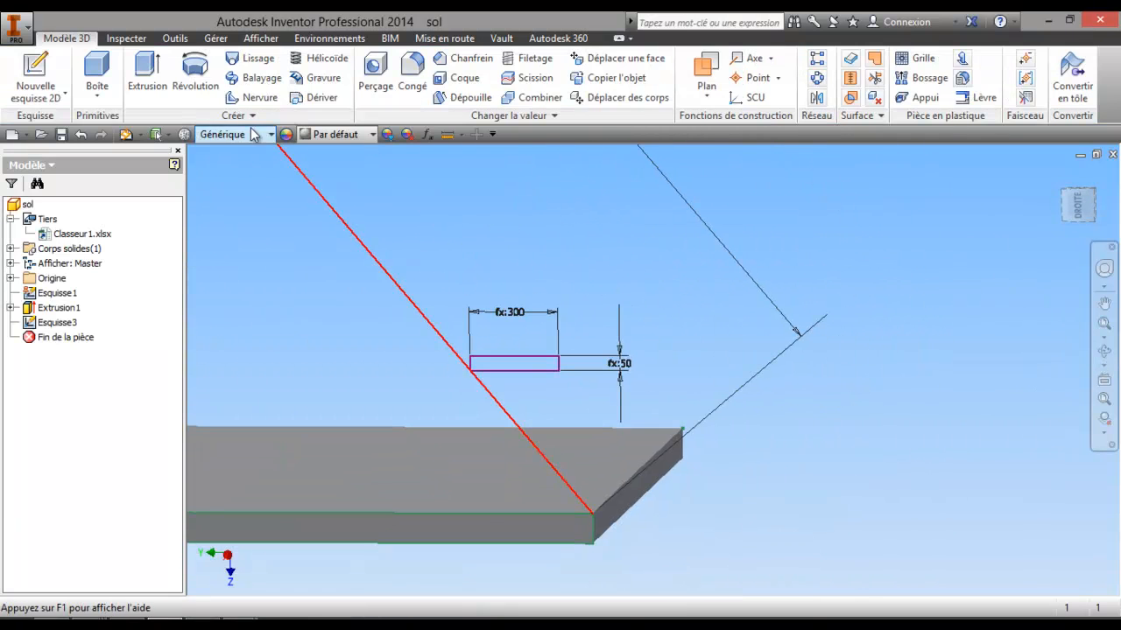
Extrude the step rectangle in the second direction, across the slab's depth, with its distance driven by the long_marche parameter.
click(147, 74)
click(590, 438)
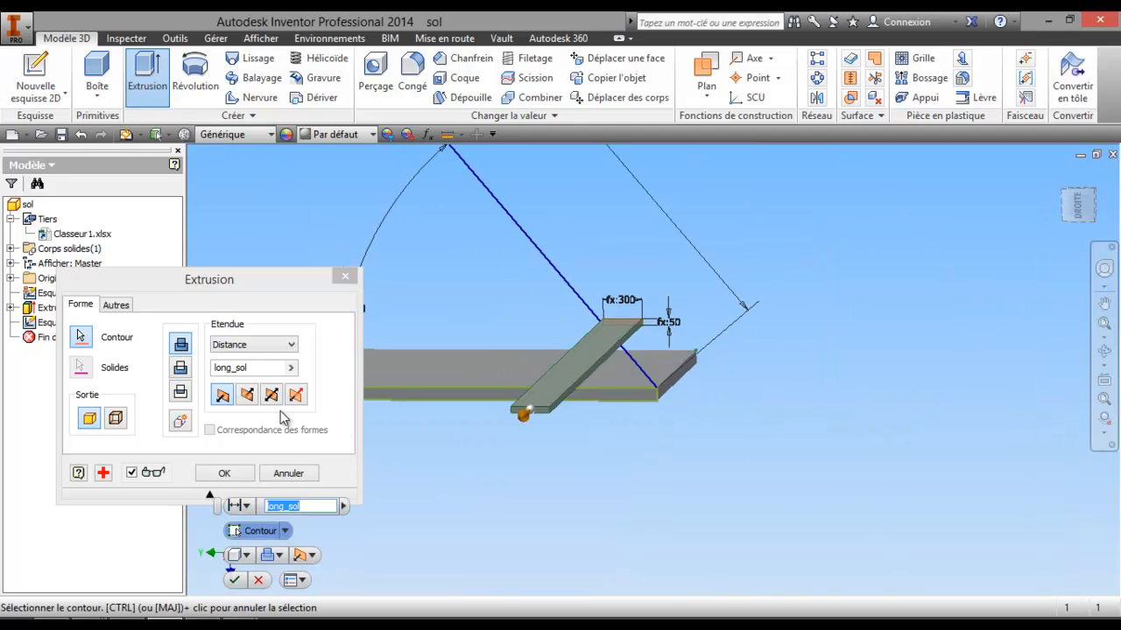
click(248, 396)
click(291, 368)
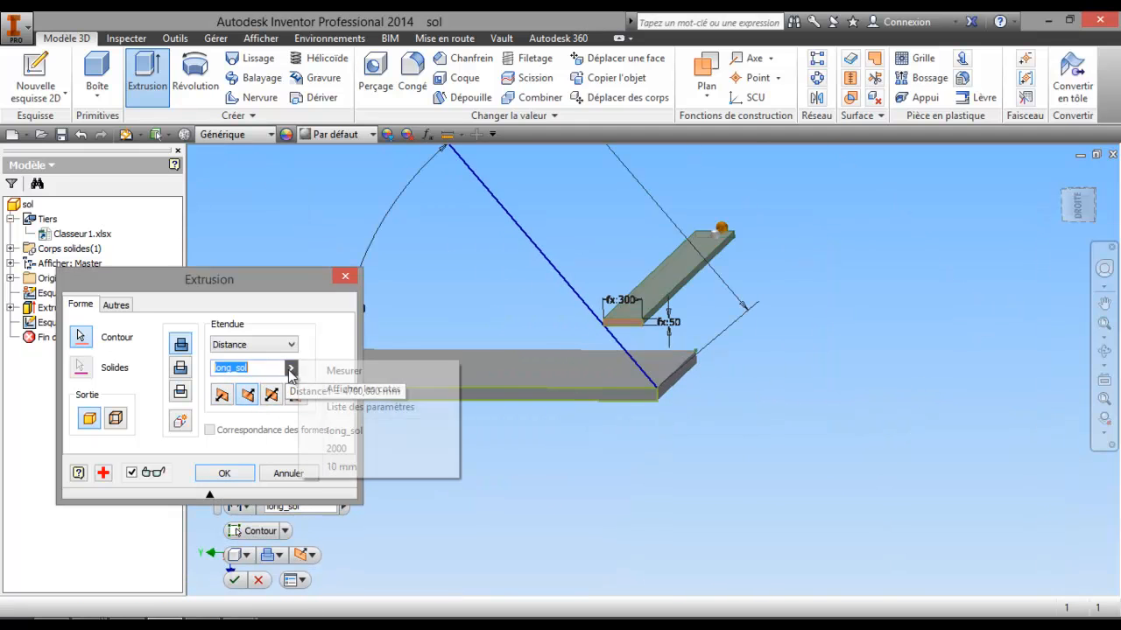
click(358, 409)
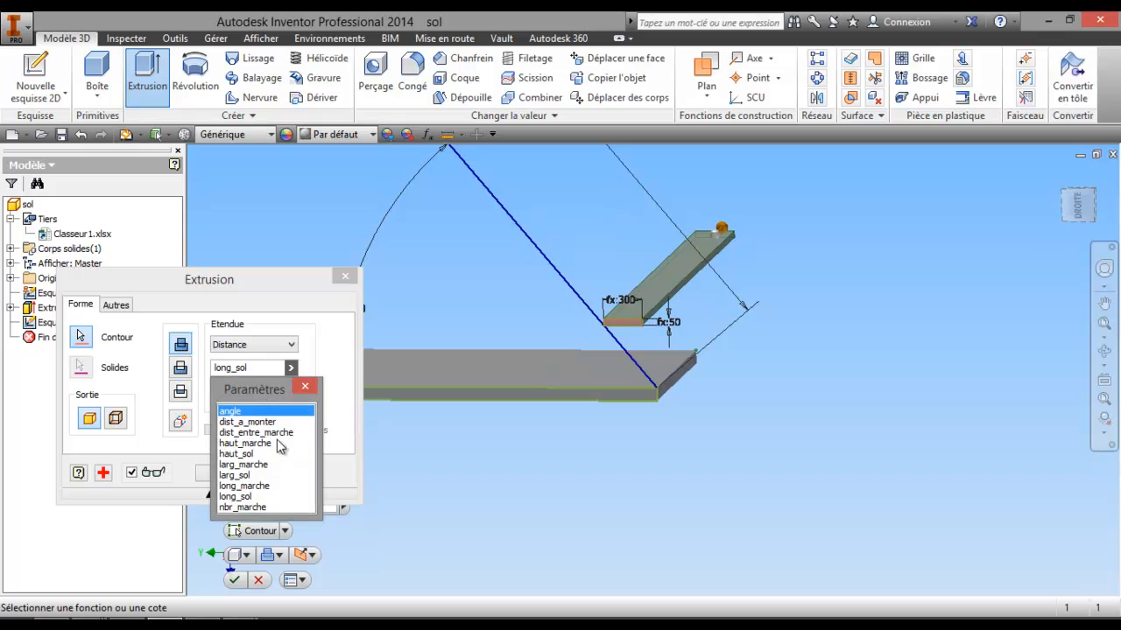
click(249, 486)
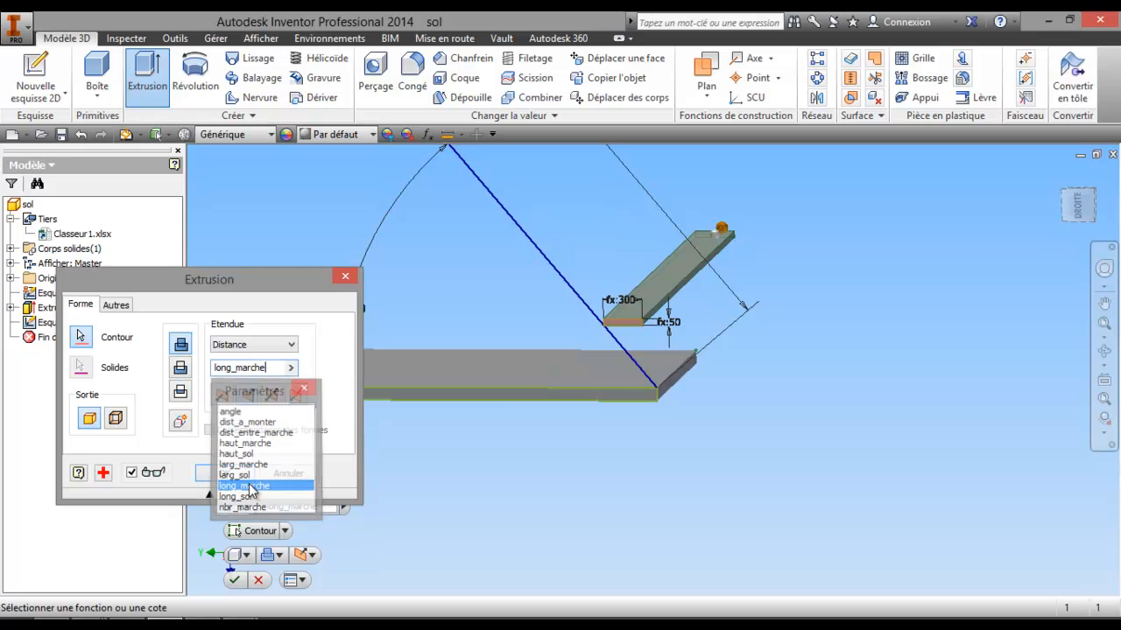
click(237, 472)
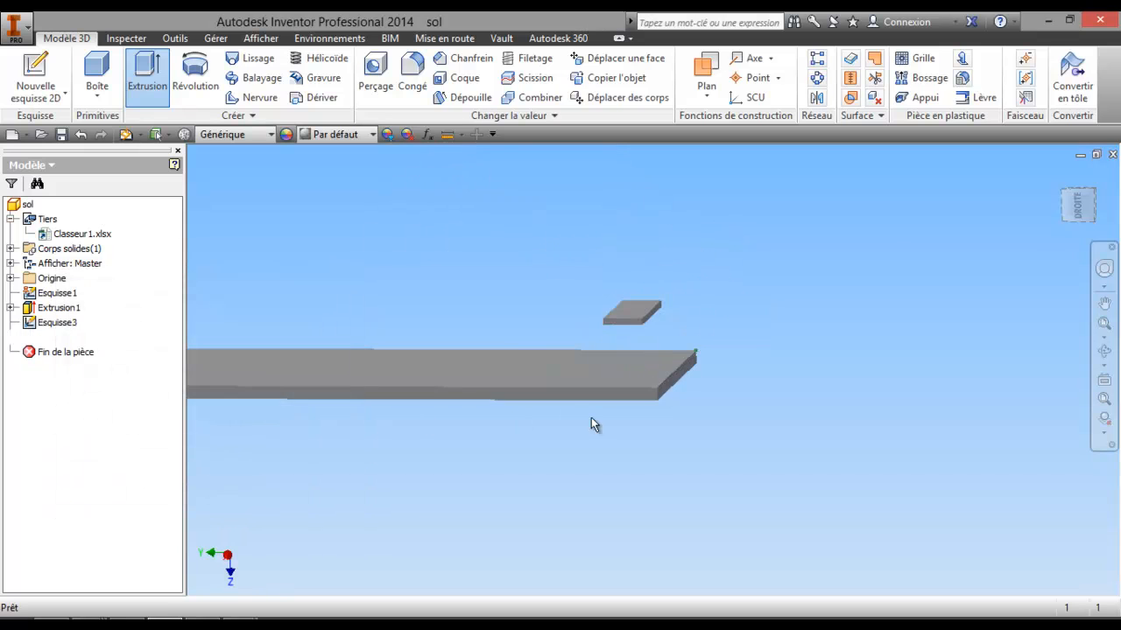
Reopen Extrusion2's sketch, Esquisse3, for editing and look straight at the step rectangle and slab edge.
middle_drag(632, 426, 646, 447)
middle_drag(728, 421, 819, 450)
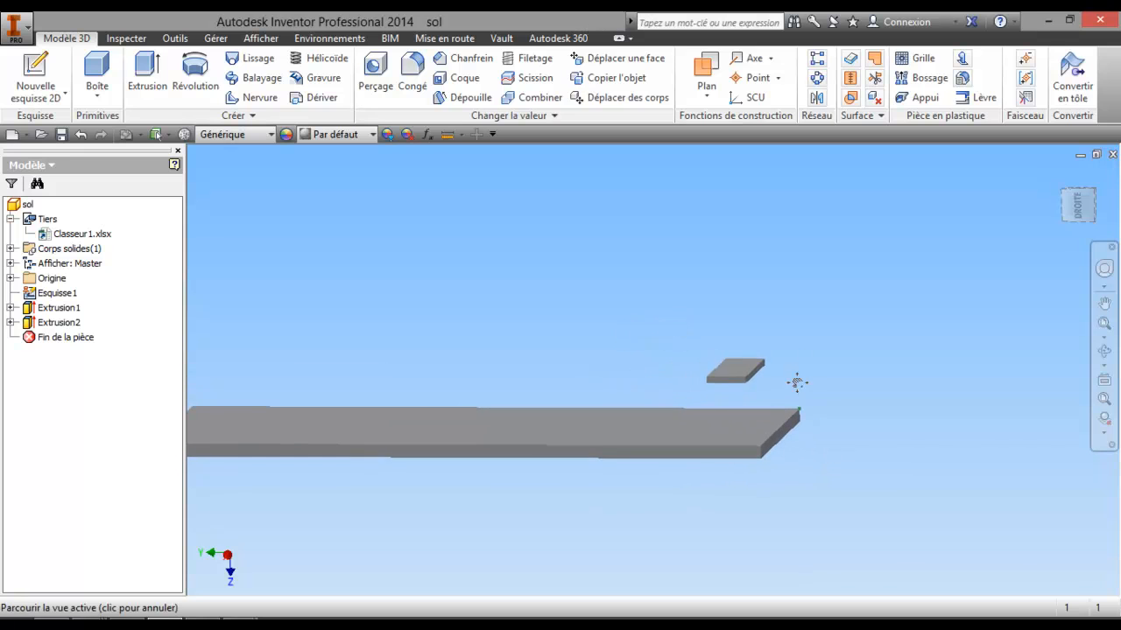
middle_drag(796, 382, 820, 366)
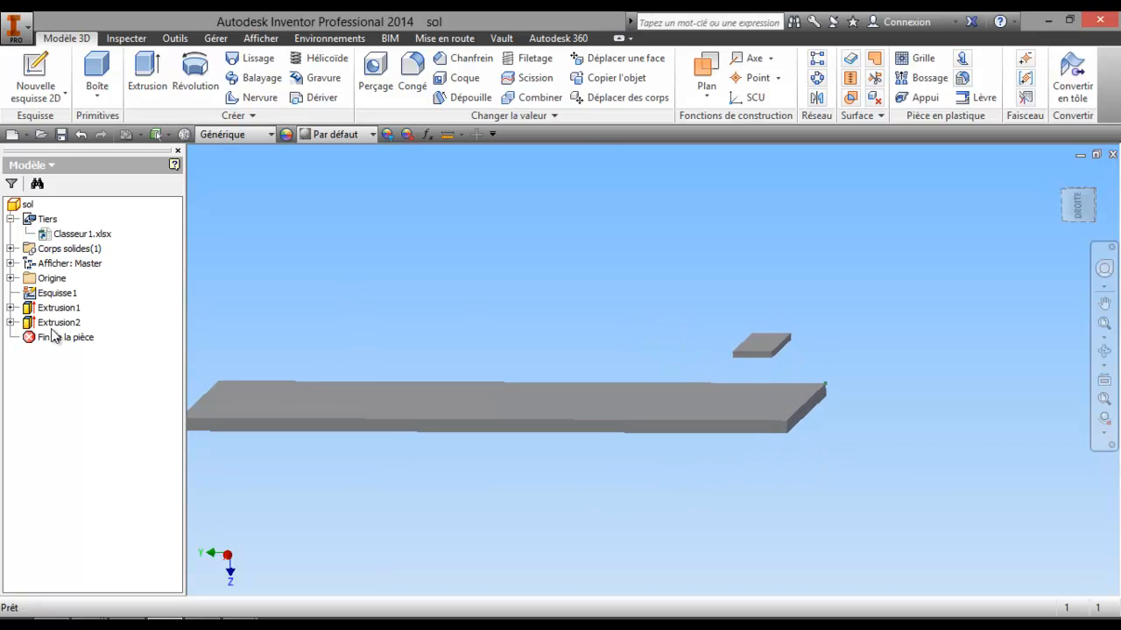
click(10, 322)
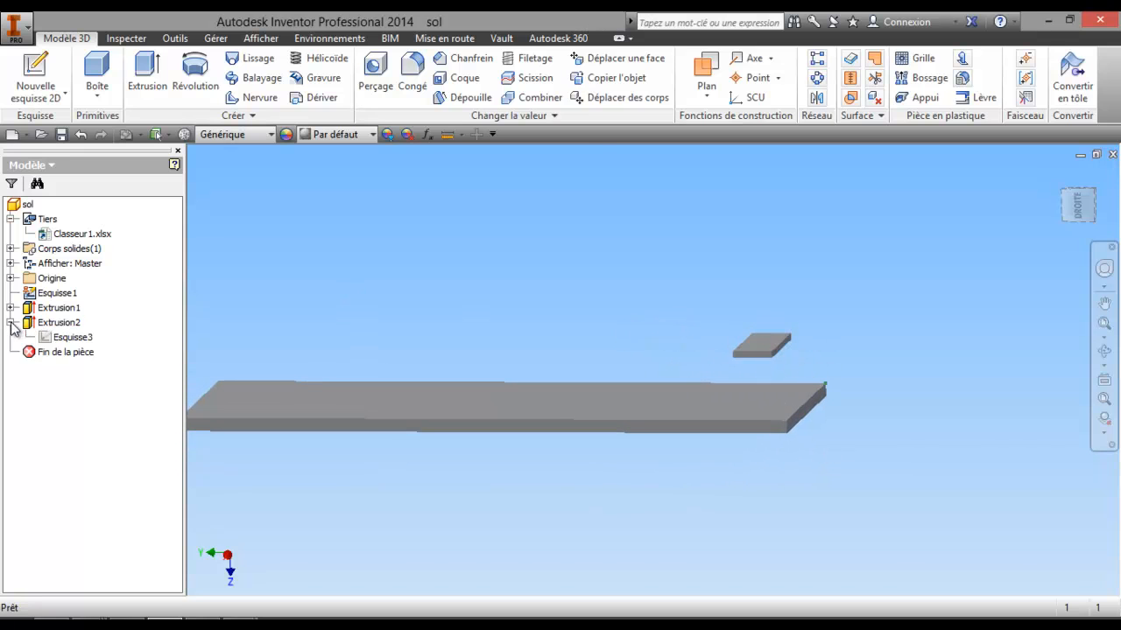
right_click(59, 338)
click(98, 378)
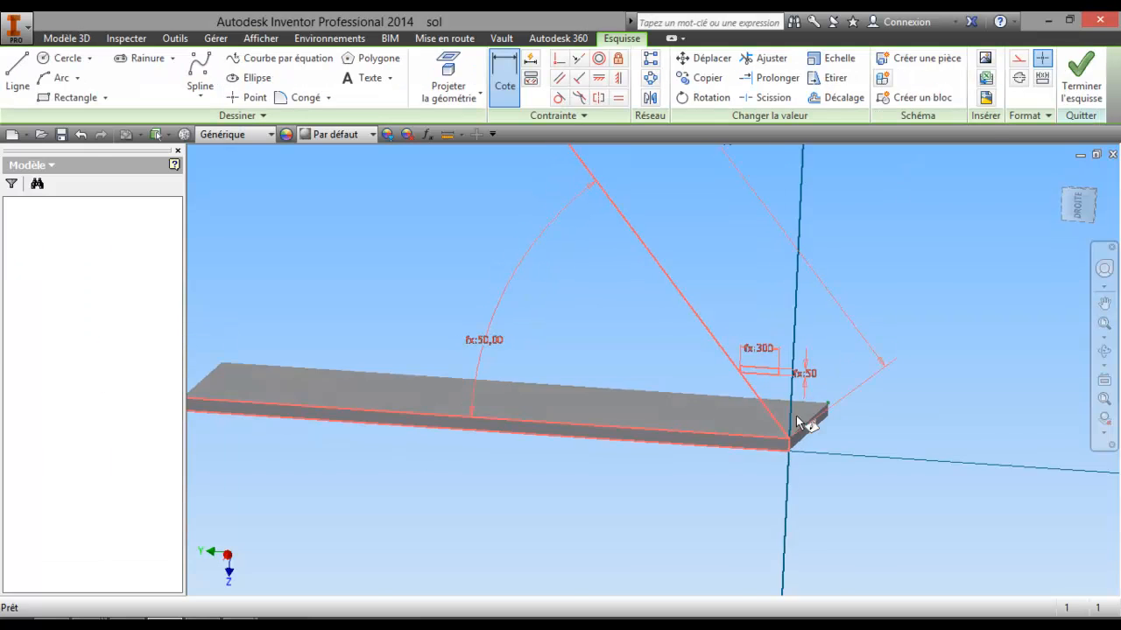
click(1098, 186)
scroll(741, 468, up, 5)
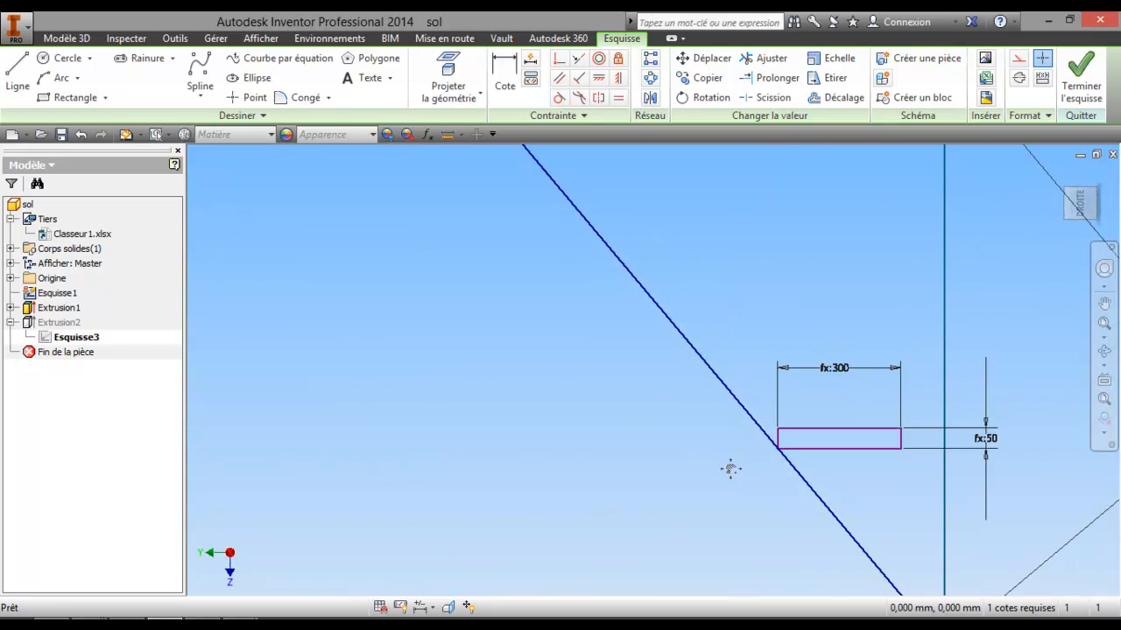
middle_drag(728, 465, 579, 312)
Dimension the step rectangle's lower corner 100 mm above the slab's upper edge and finish the sketch.
click(503, 87)
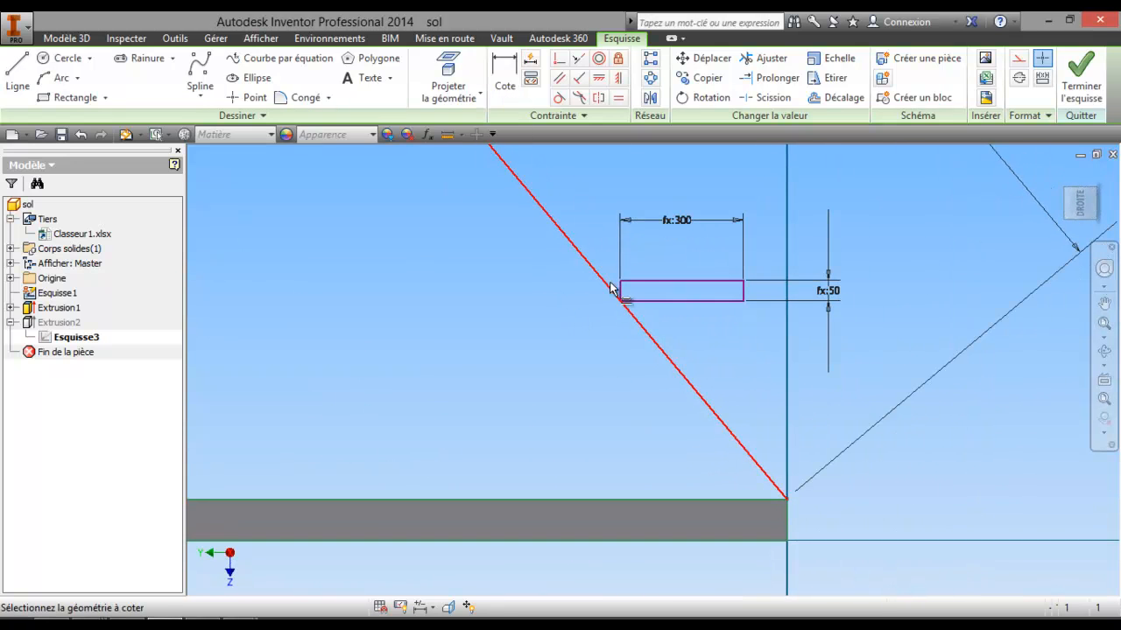
click(605, 500)
click(618, 413)
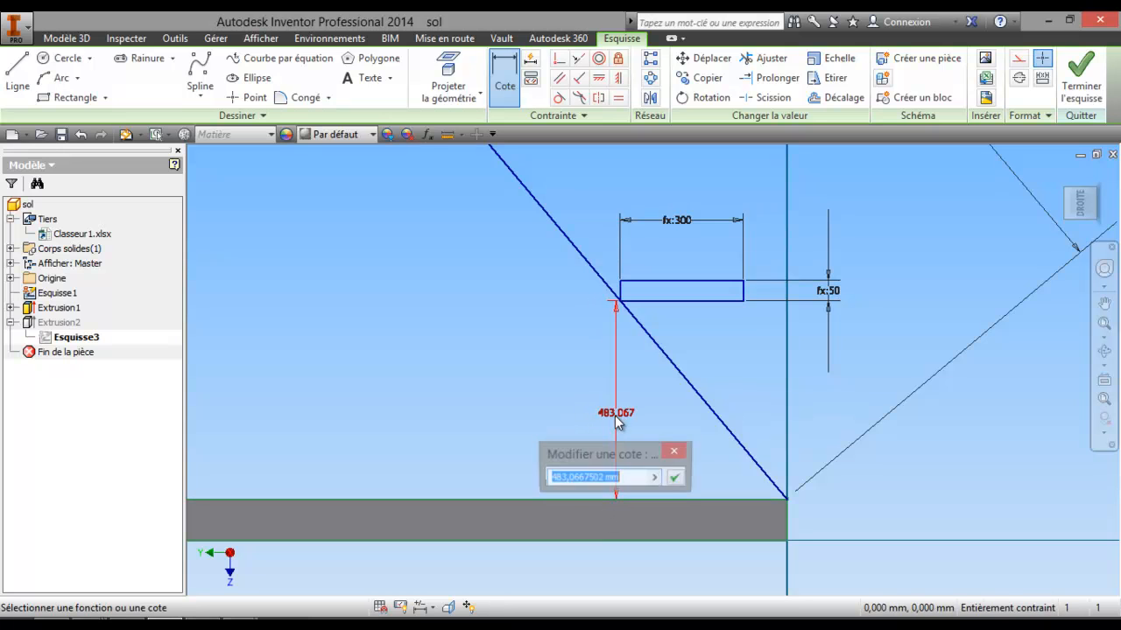
text(100)
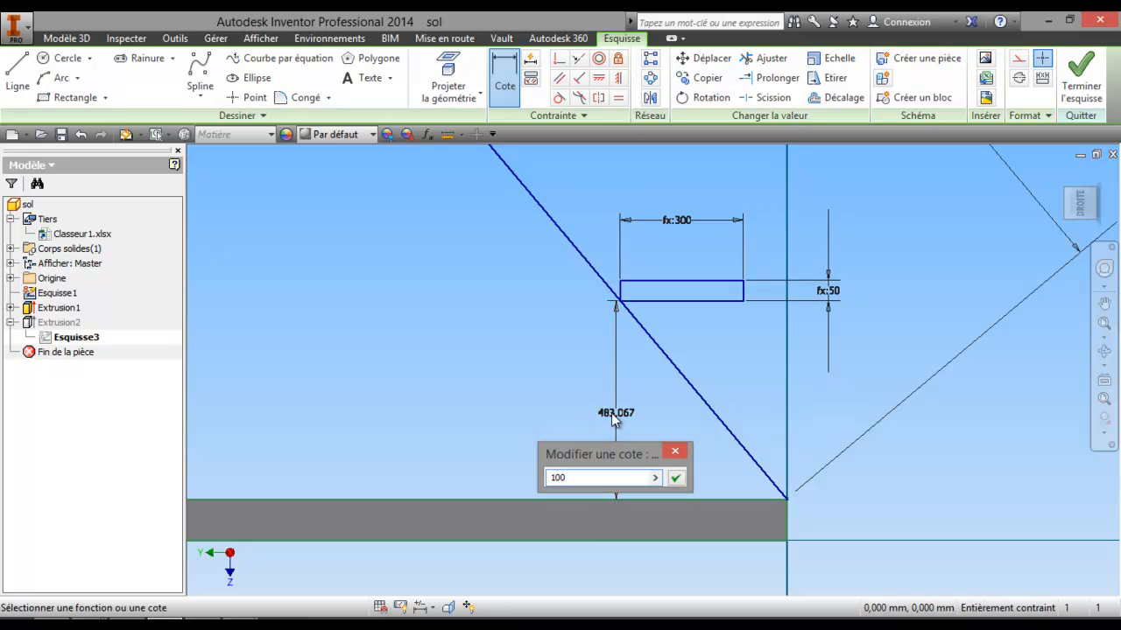
key(Return)
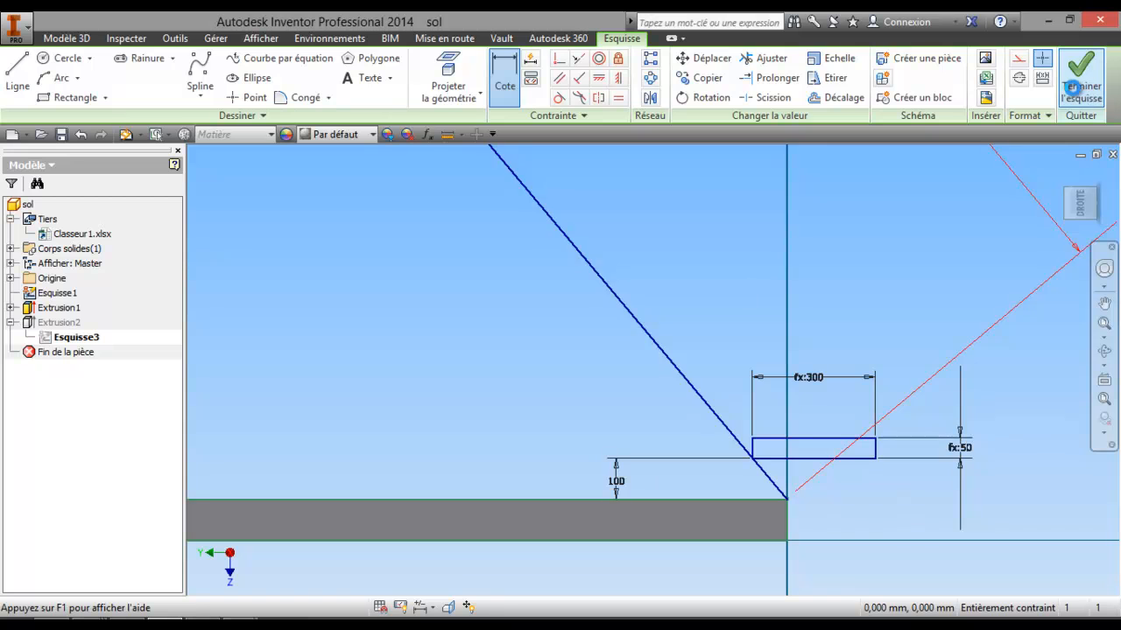
click(1070, 88)
Share Extrusion2's sketch, Esquisse3, so its sloped line can be reused by other features.
mouse_move(698, 348)
shift+middle_down()
mouse_move(543, 326)
mouse_move(630, 332)
mouse_move(605, 318)
mouse_move(631, 325)
mouse_move(623, 317)
shift+middle_up()
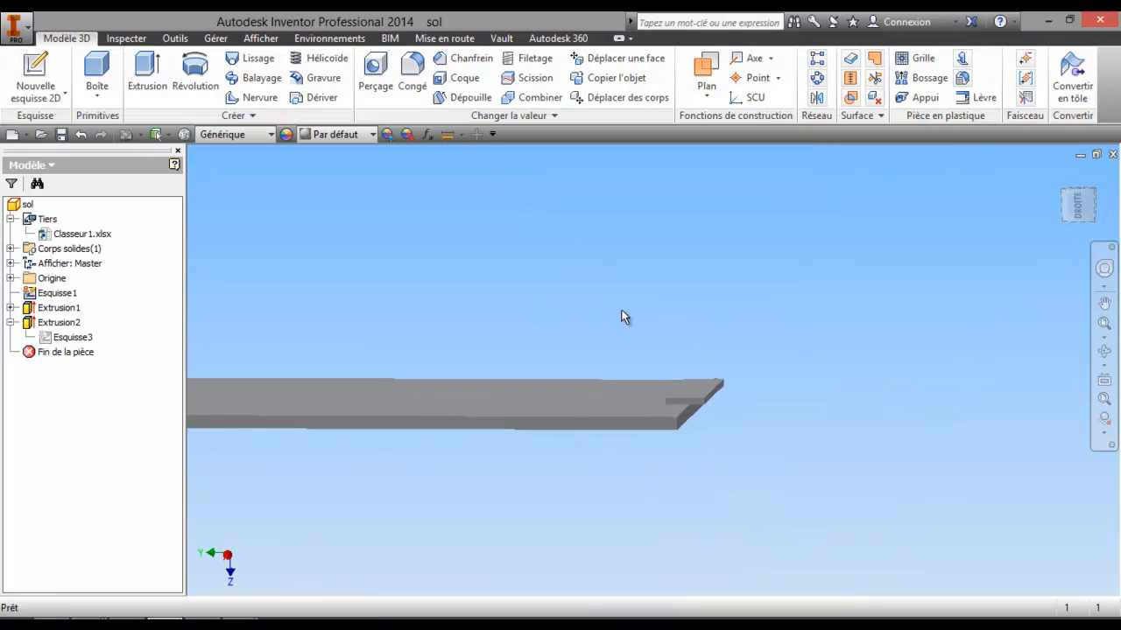
right_click(59, 341)
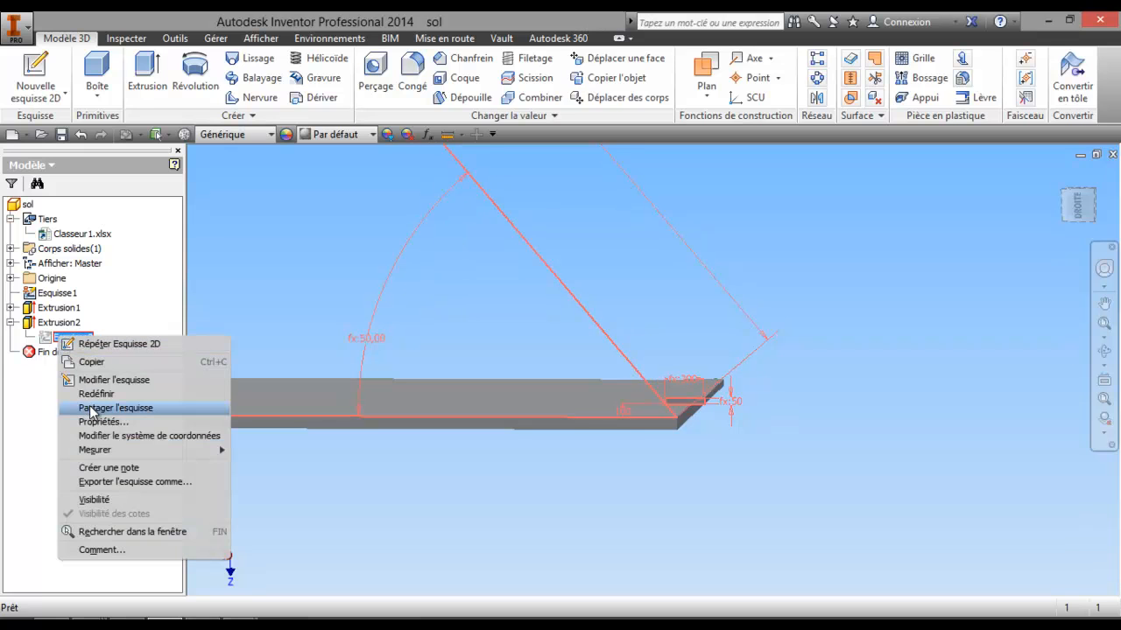
click(91, 408)
mouse_move(469, 389)
middle_down()
mouse_move(316, 382)
mouse_move(465, 450)
mouse_move(454, 419)
middle_up()
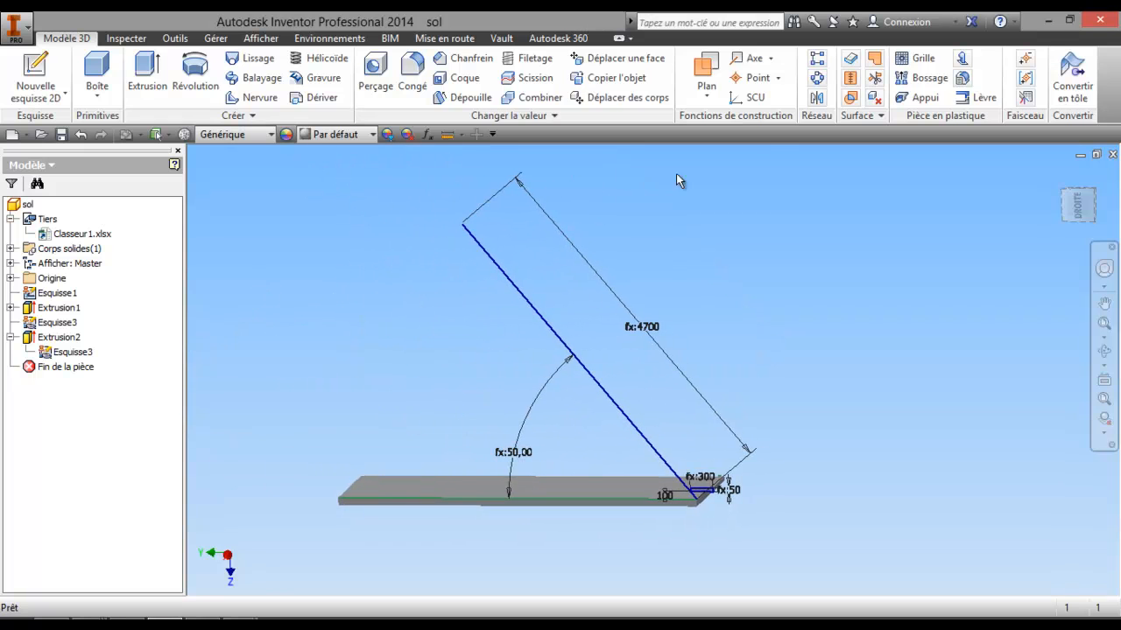
Set up a rectangular pattern of the extruded step, using the sloped sketch line as direction 2.
click(817, 58)
middle_drag(779, 330, 767, 274)
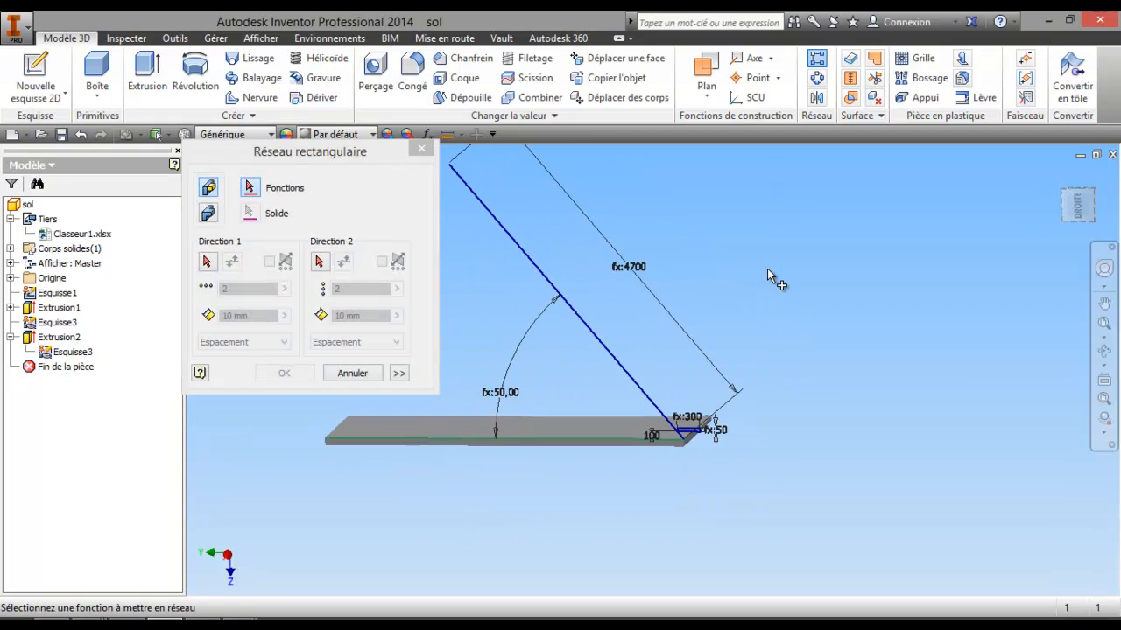
scroll(711, 437, down, 3)
click(662, 426)
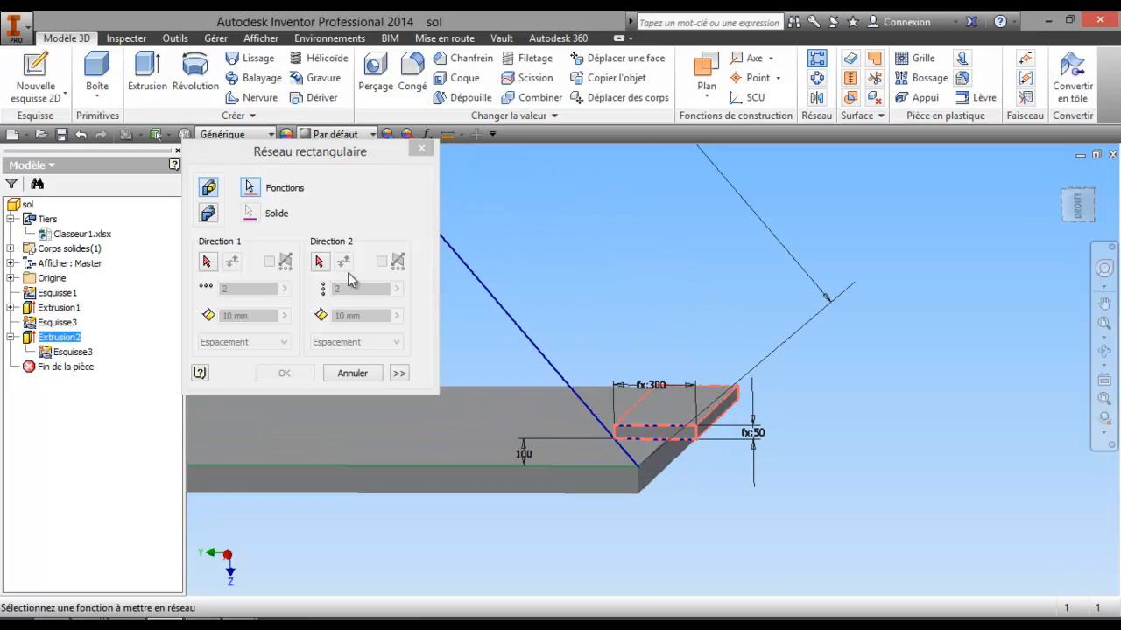
click(317, 263)
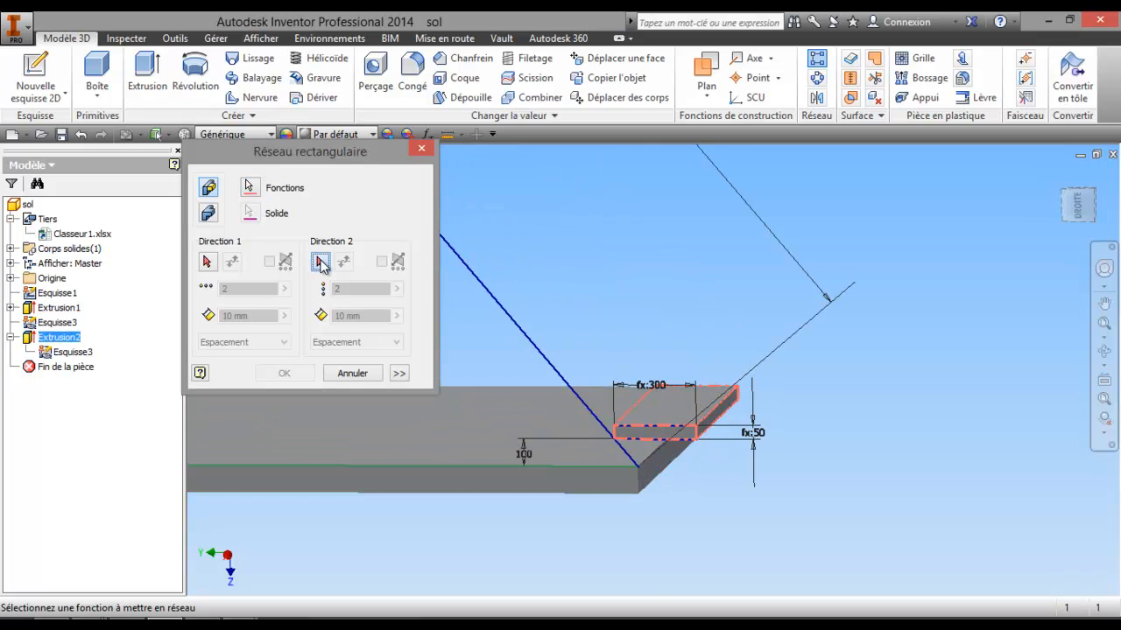
click(497, 303)
middle_drag(581, 281, 736, 379)
scroll(702, 327, up, 5)
mouse_move(676, 314)
middle_down()
mouse_move(728, 413)
mouse_move(754, 413)
mouse_move(758, 378)
middle_up()
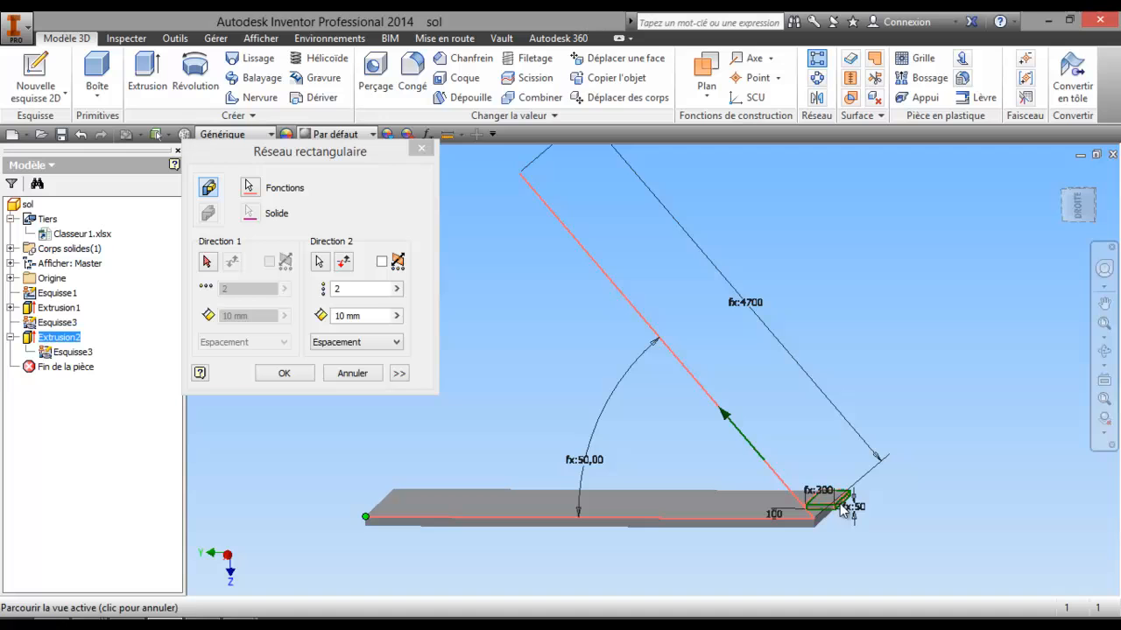
Drive the pattern's direction 2 count with nbr_marche and its spacing with dist_entre_marche, and create the pattern.
click(397, 290)
click(445, 330)
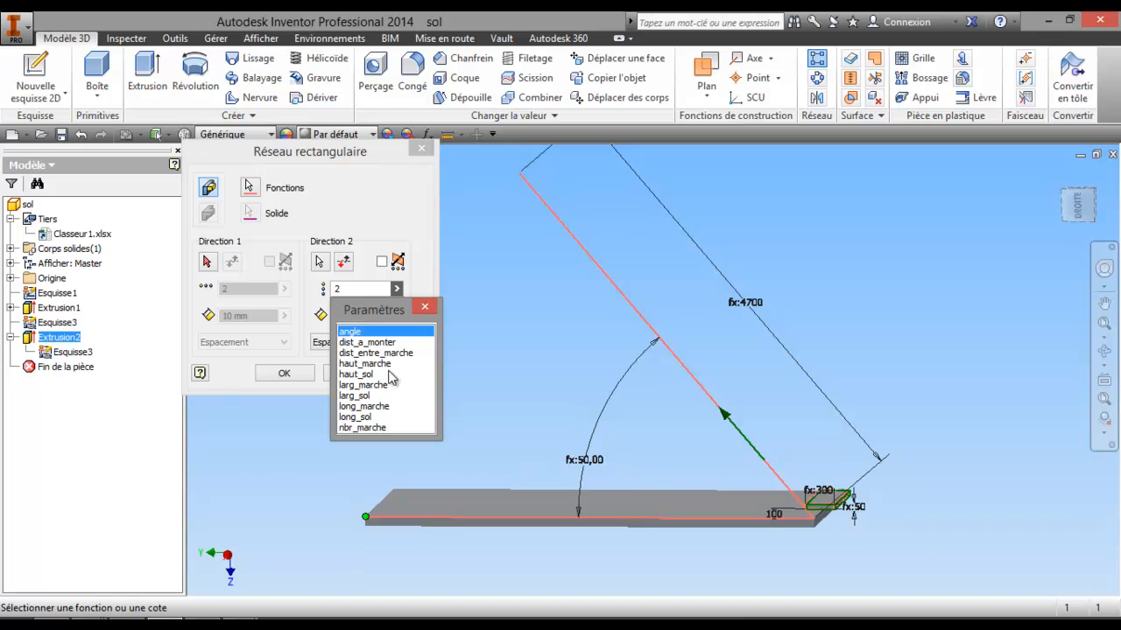
click(372, 428)
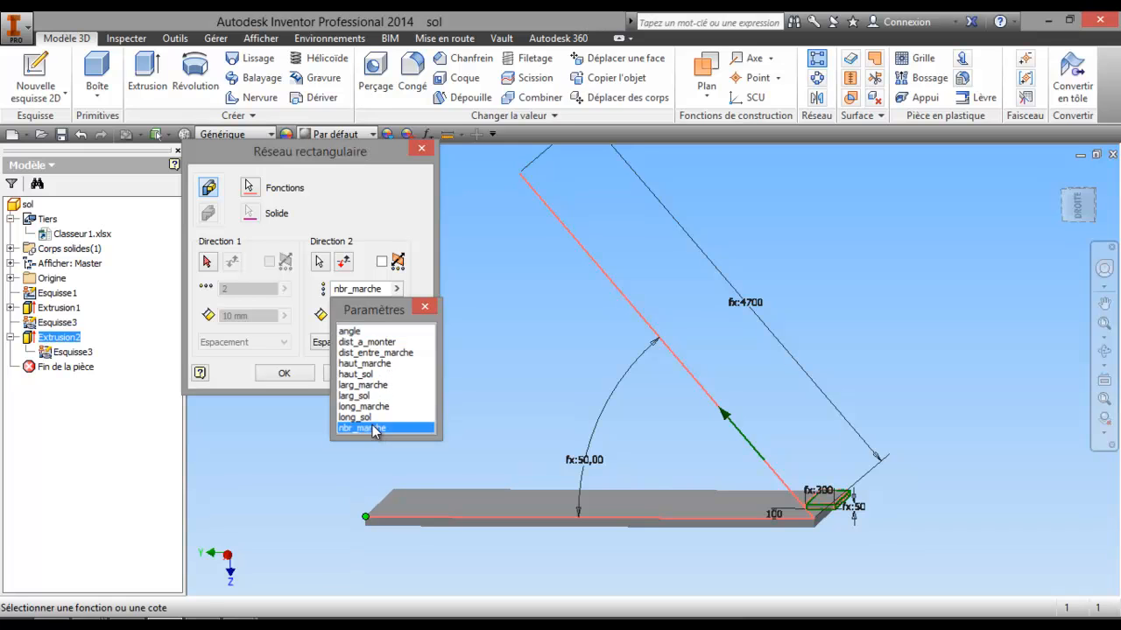
click(396, 316)
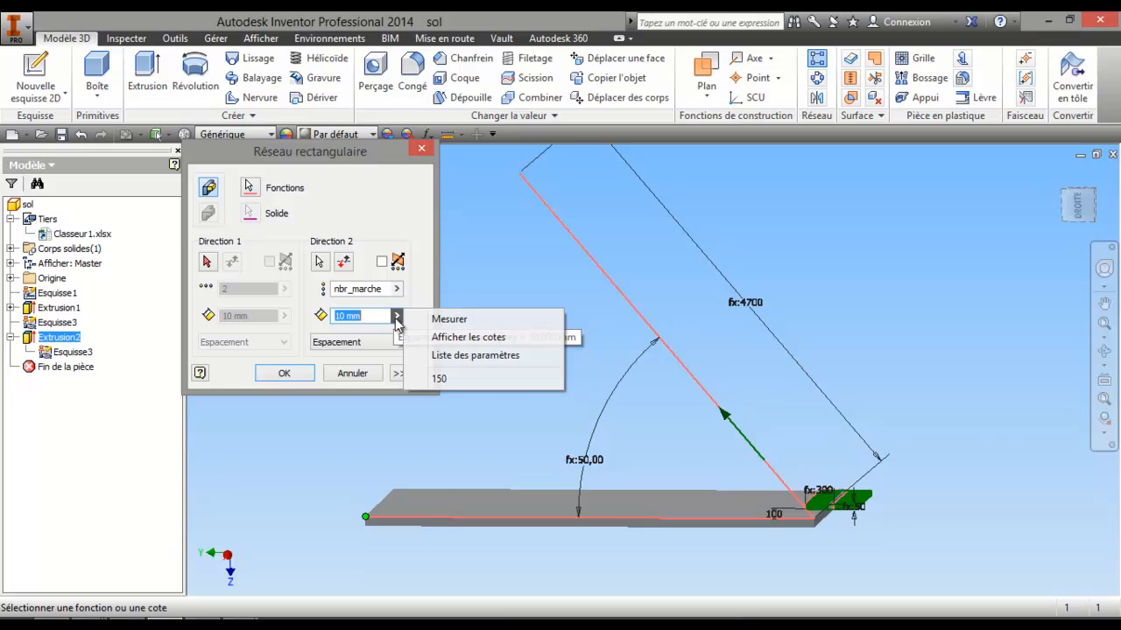
click(443, 355)
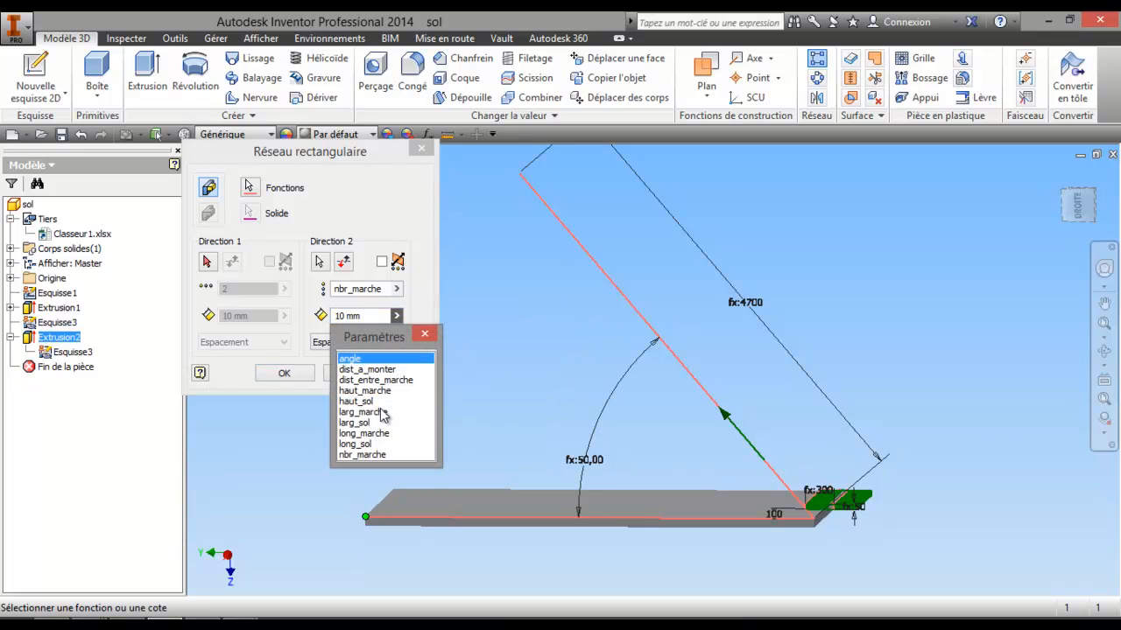
click(374, 382)
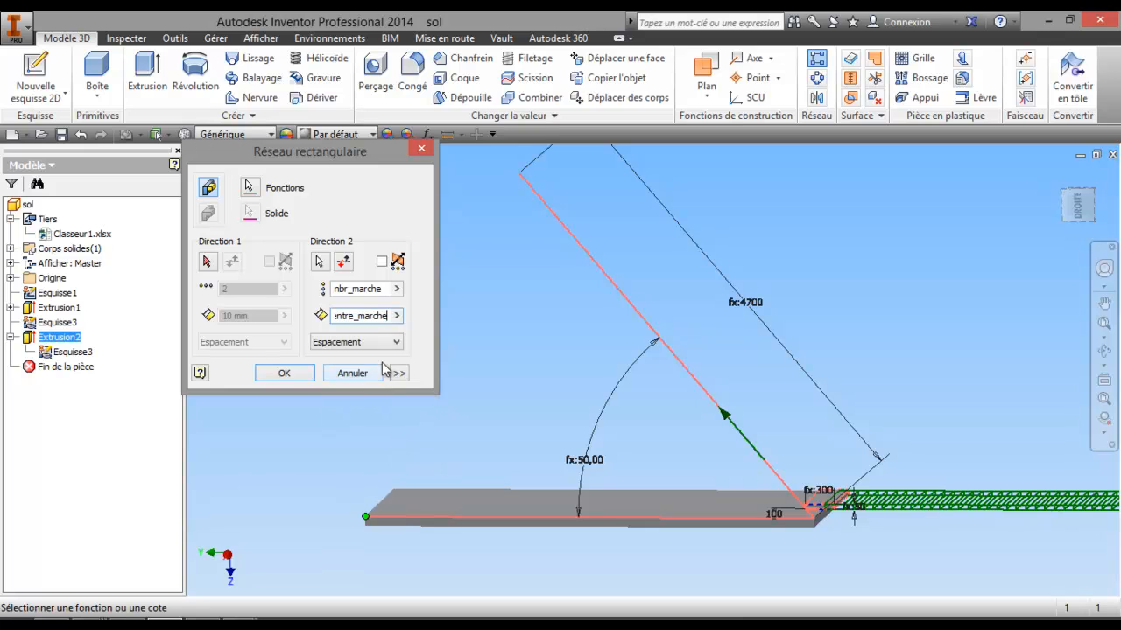
click(296, 373)
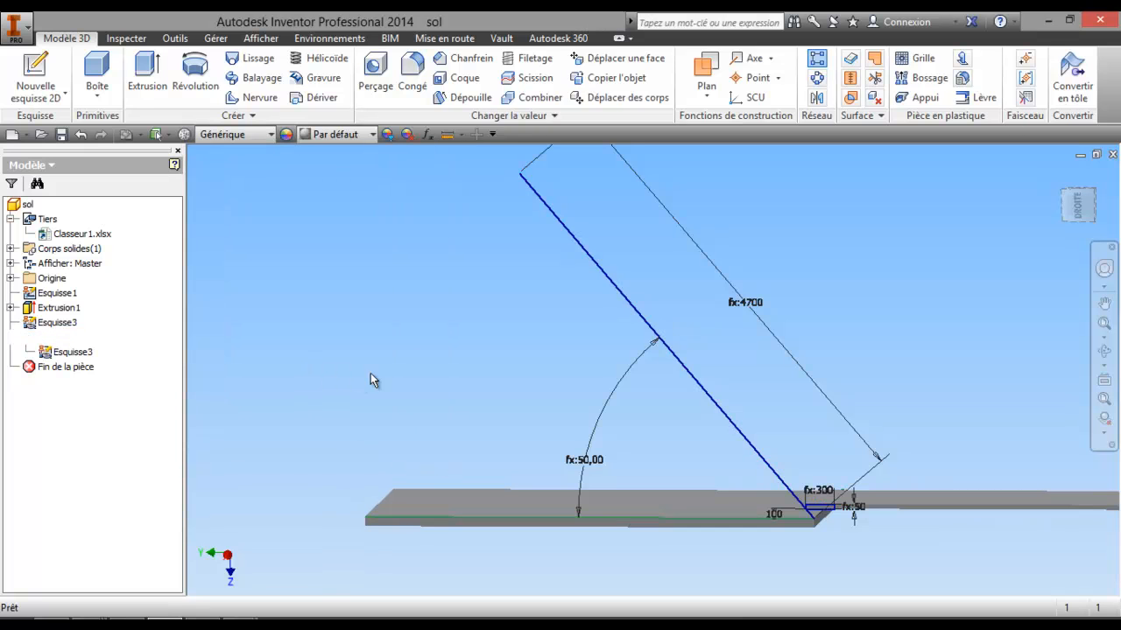
Examine the patterned steps where they start at the foot of the sloped line and how they run relative to the slab.
scroll(768, 440, down, 4)
scroll(786, 457, up, 6)
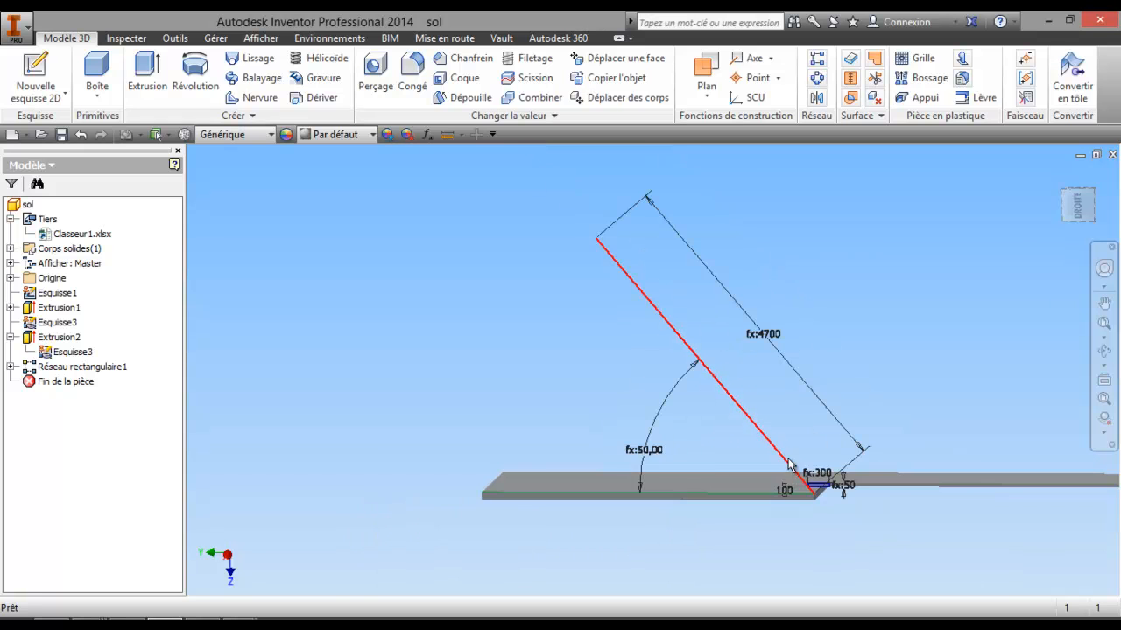
scroll(772, 514, up, 3)
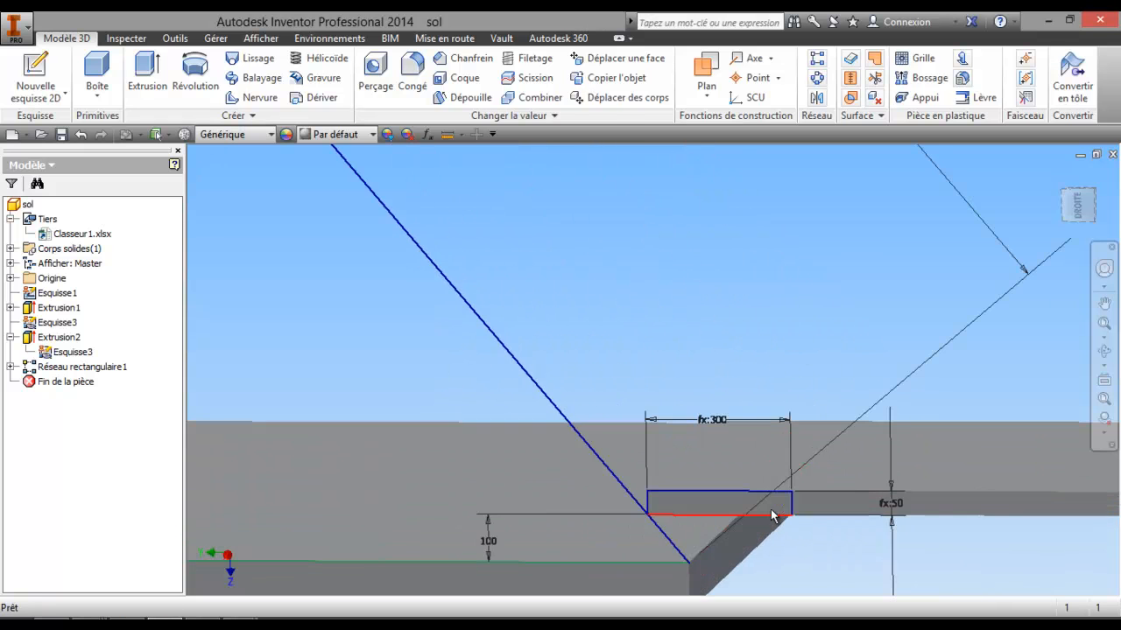
scroll(770, 515, up, 3)
scroll(770, 515, down, 9)
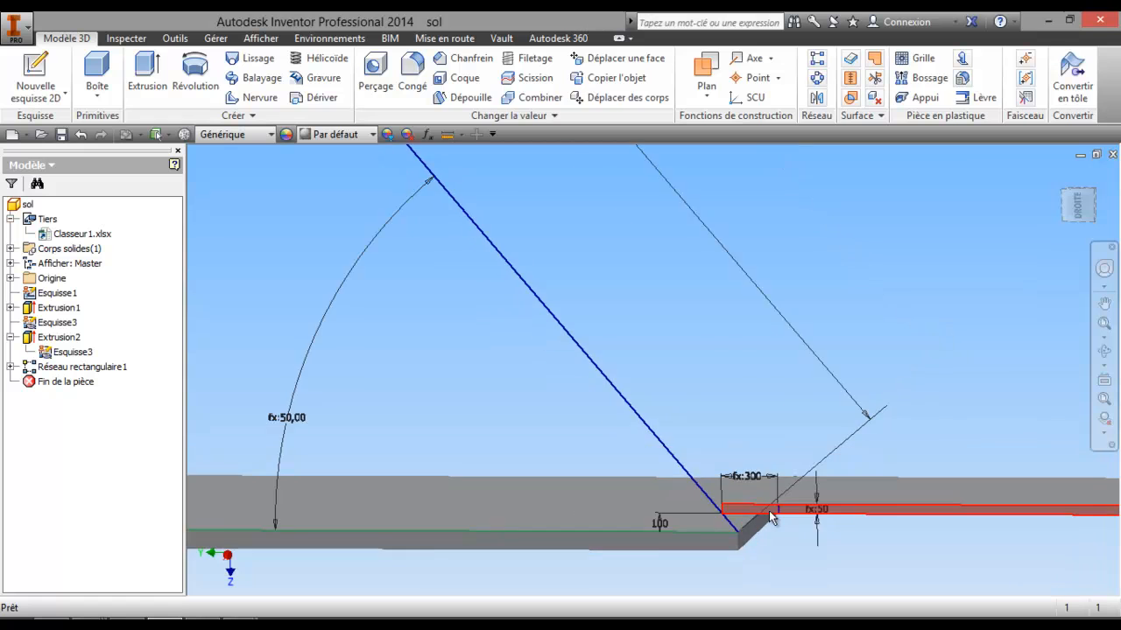
scroll(774, 513, down, 5)
middle_drag(778, 513, 718, 488)
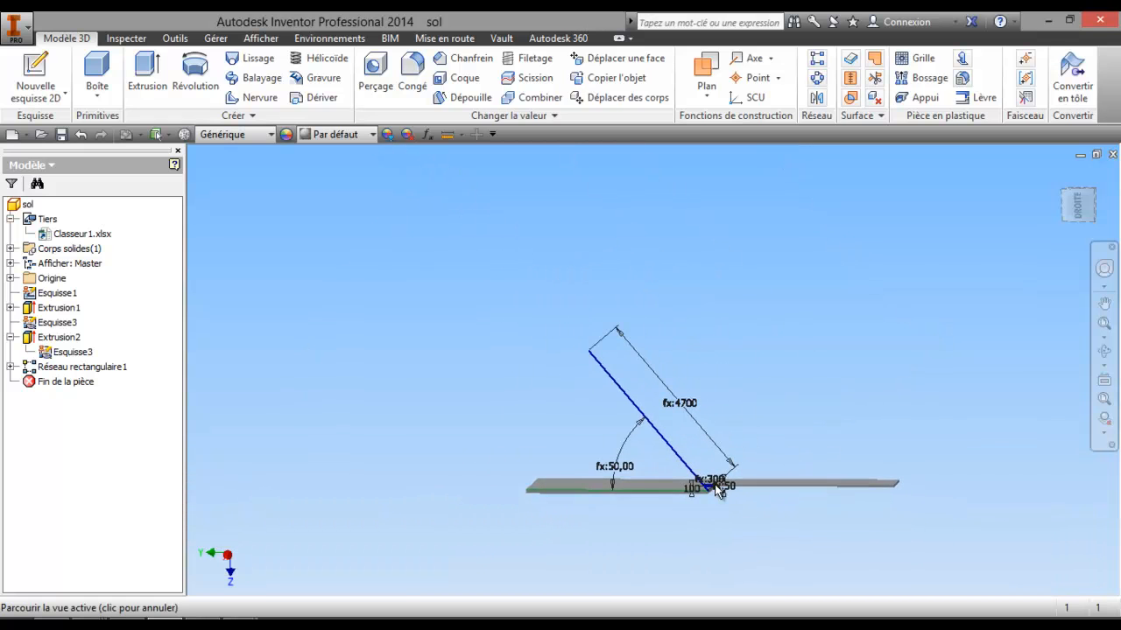
scroll(776, 500, up, 6)
scroll(748, 517, down, 6)
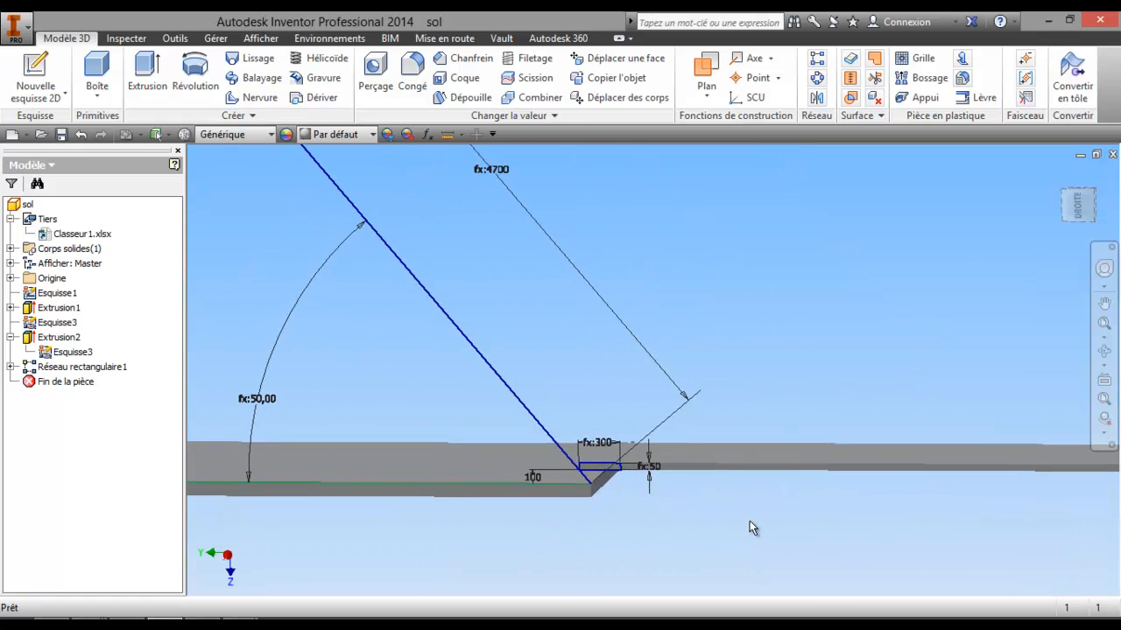
scroll(752, 515, up, 3)
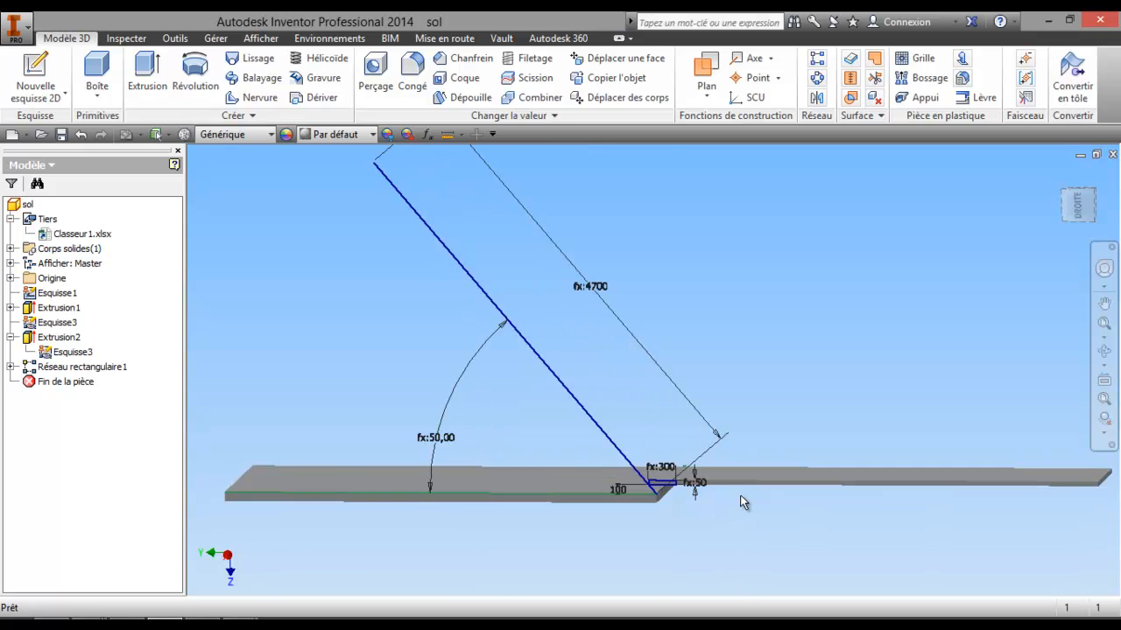
scroll(740, 495, up, 1)
scroll(741, 488, up, 8)
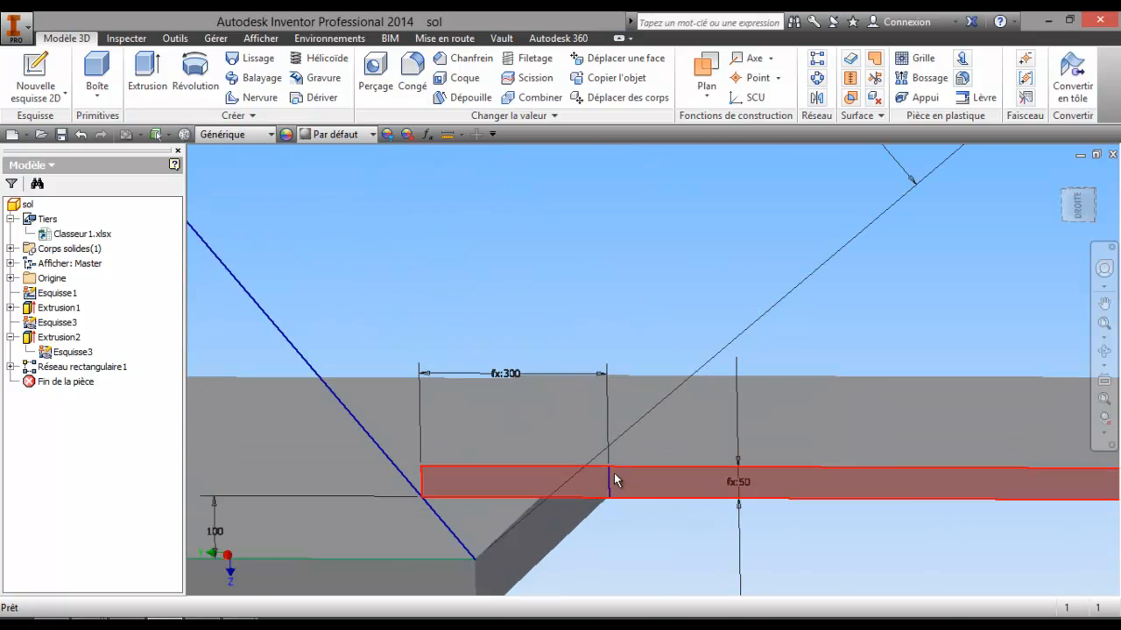
scroll(648, 487, down, 3)
key(F4)
drag(733, 471, 710, 478)
right_click(710, 477)
click(611, 481)
middle_drag(562, 490, 591, 486)
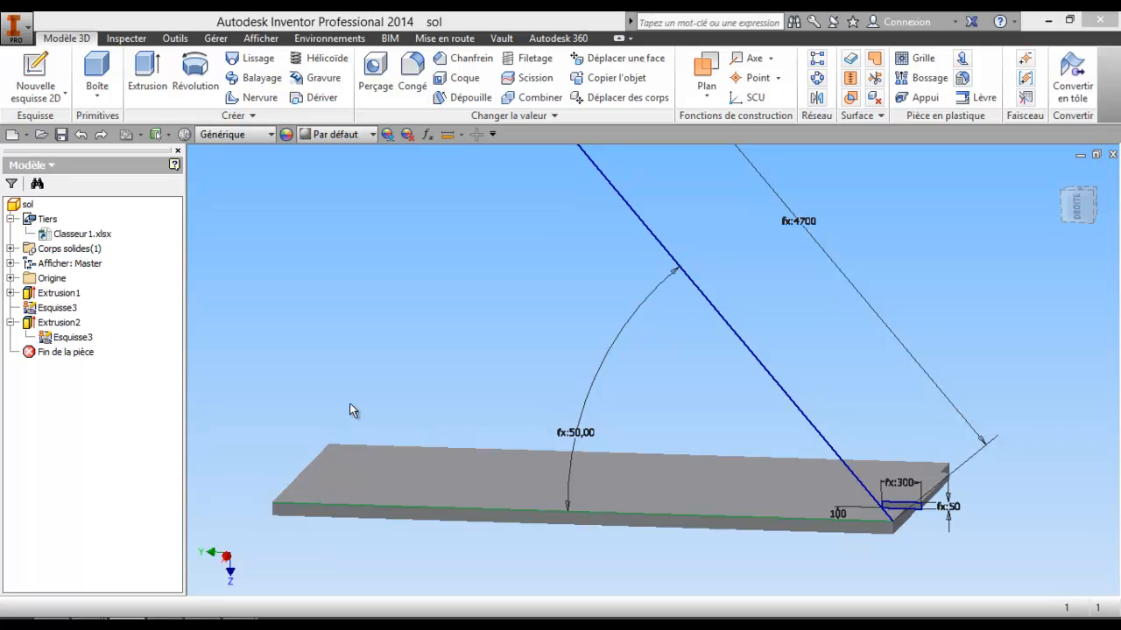
scroll(524, 347, up, 4)
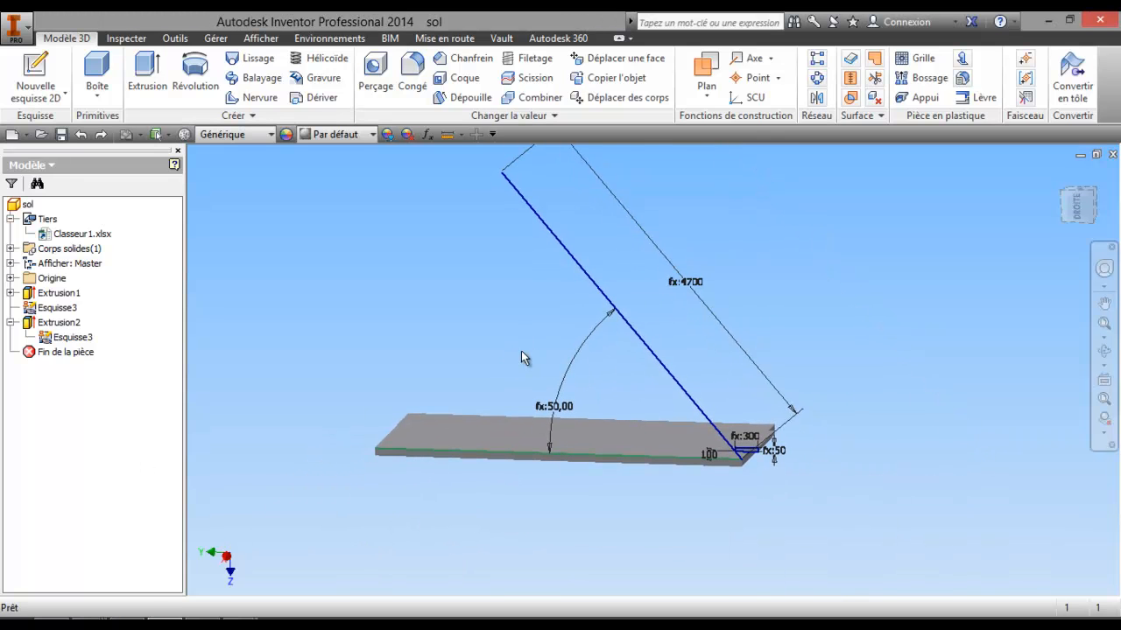
click(820, 59)
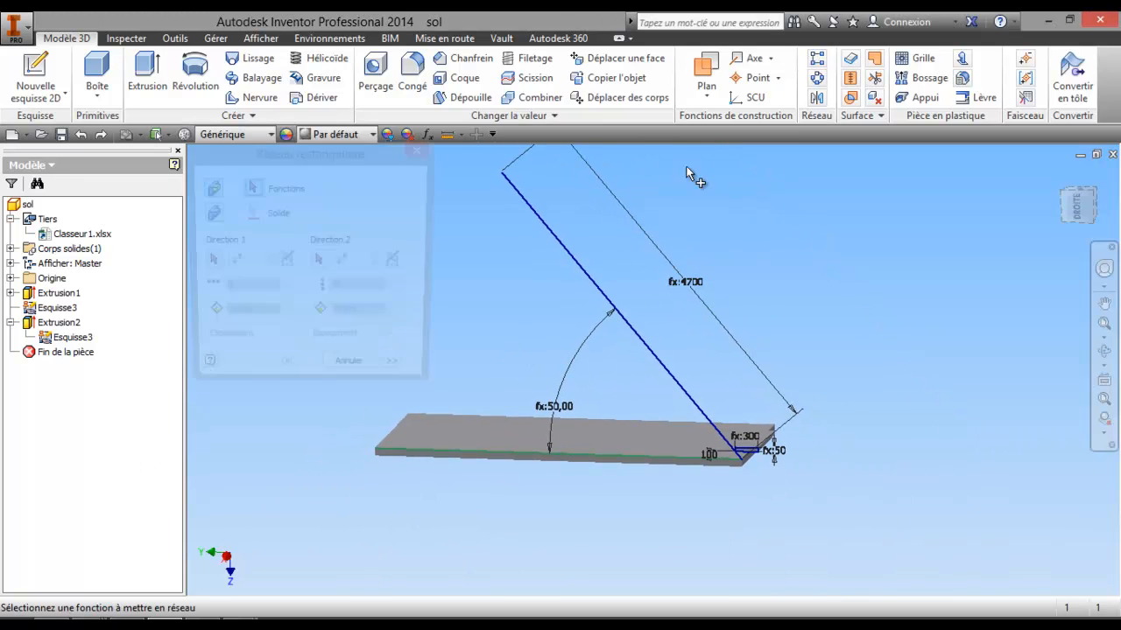
click(319, 263)
click(559, 243)
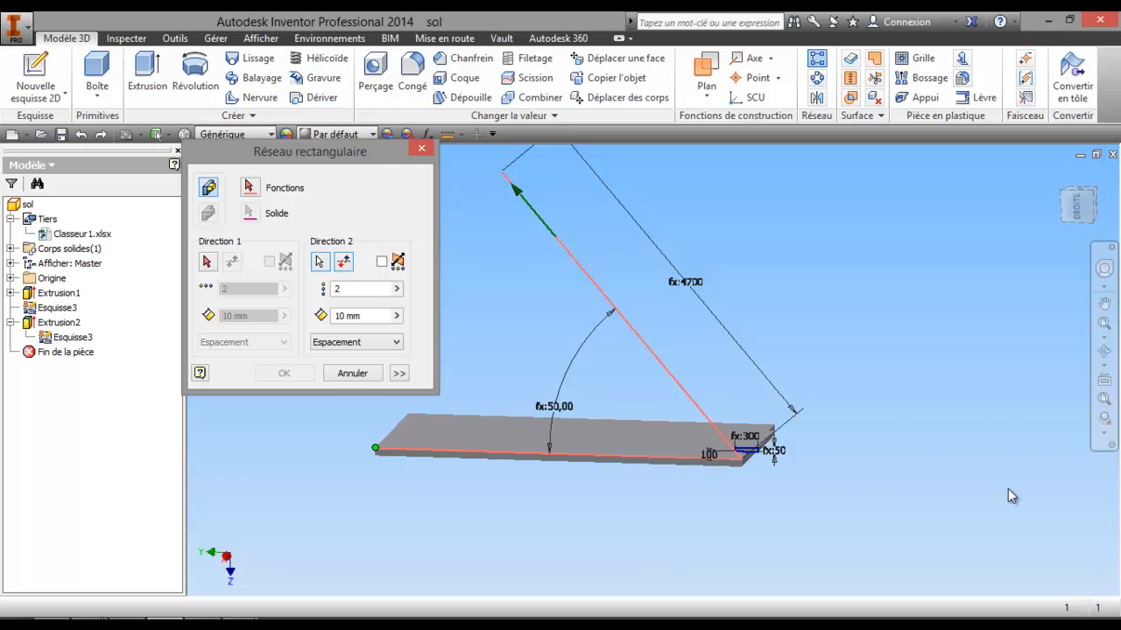
click(351, 374)
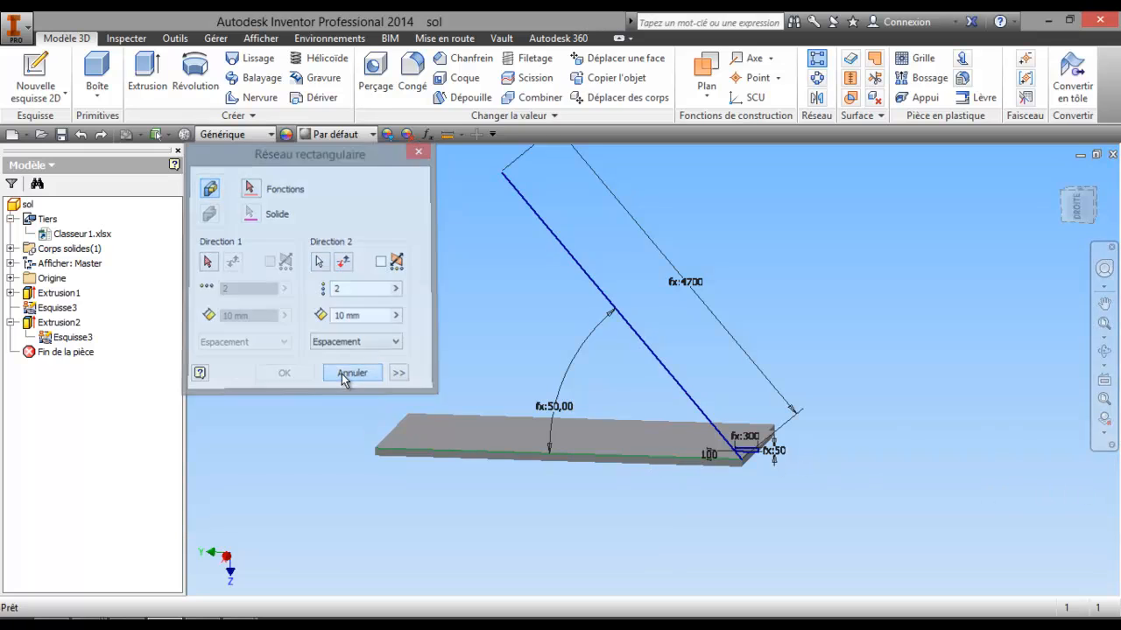
Edit Esquisse3 and delete the projected slab edge that the sloped line's angle dimension is attached to.
right_click(38, 311)
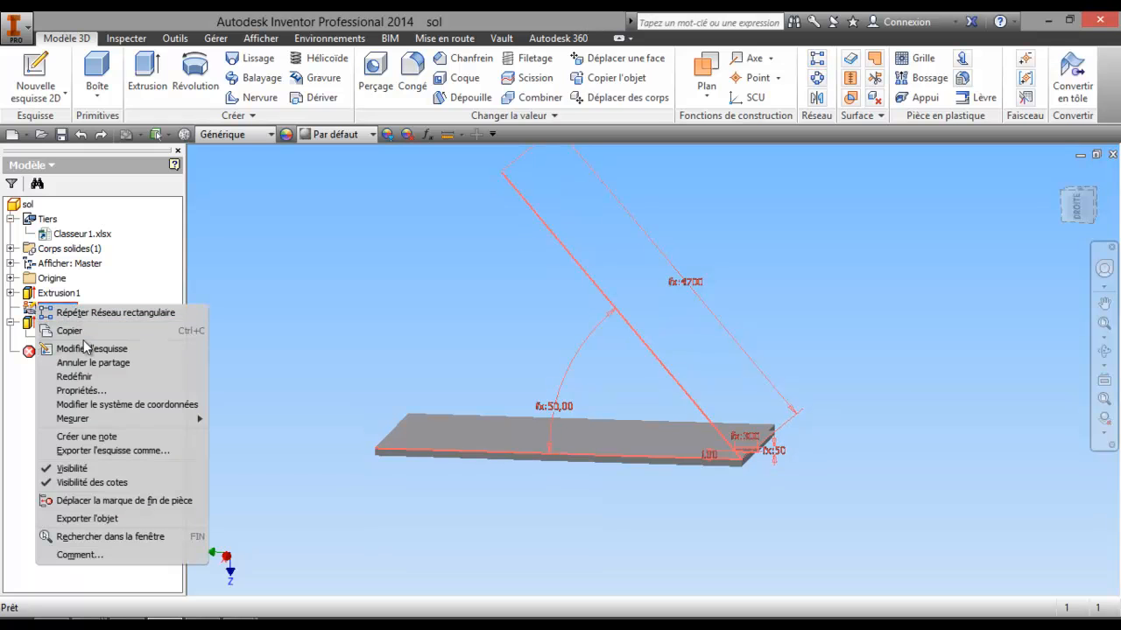
click(94, 348)
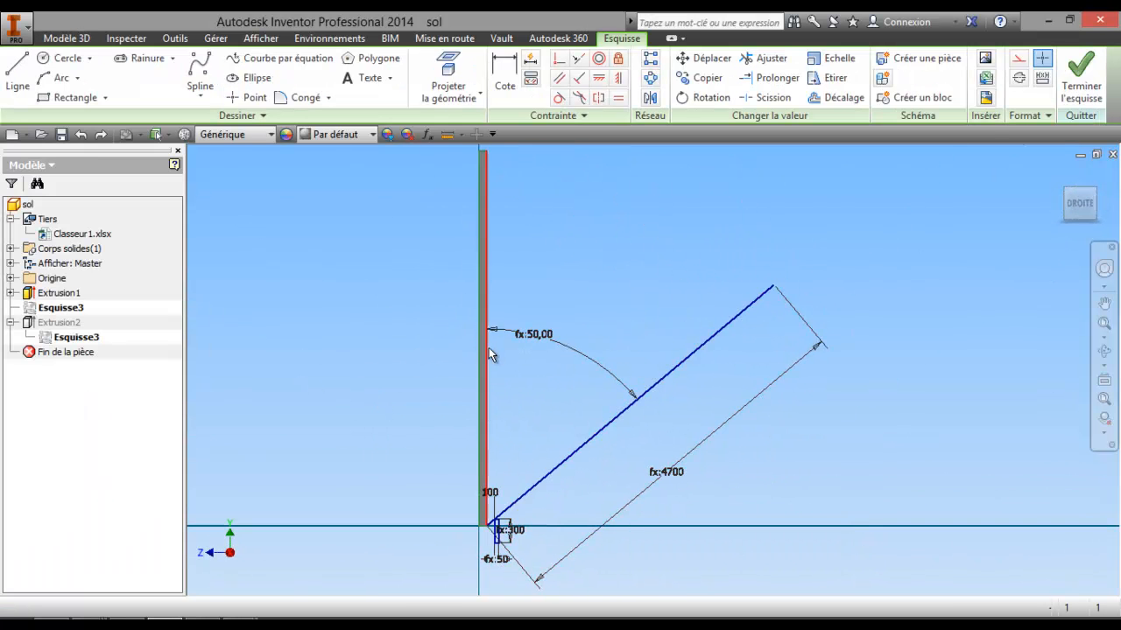
right_click(487, 352)
click(481, 197)
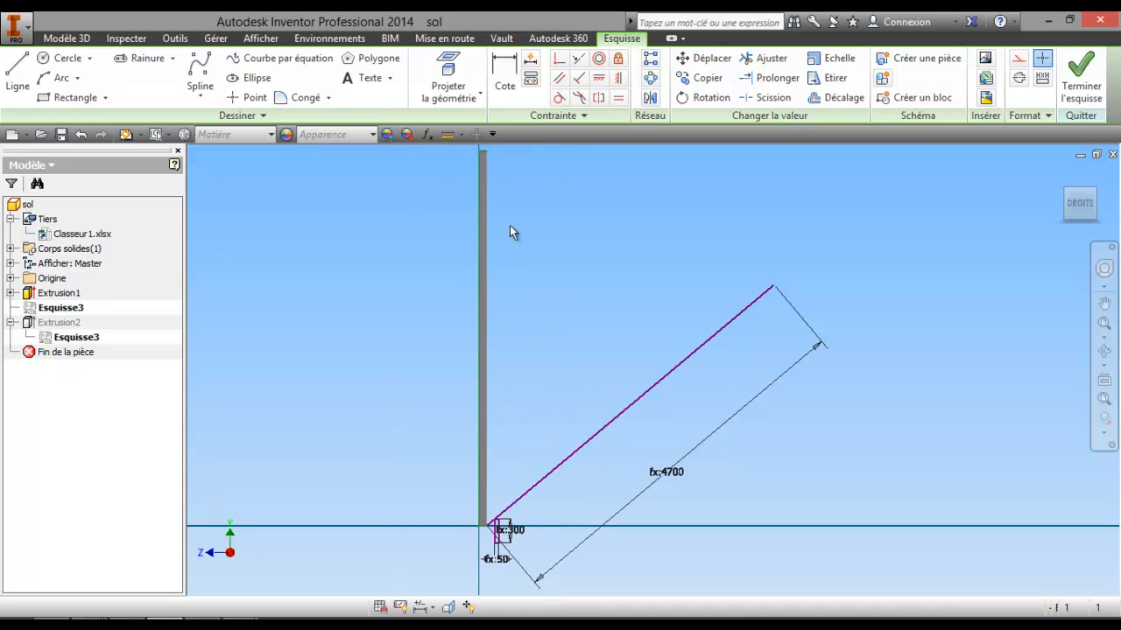
click(1084, 181)
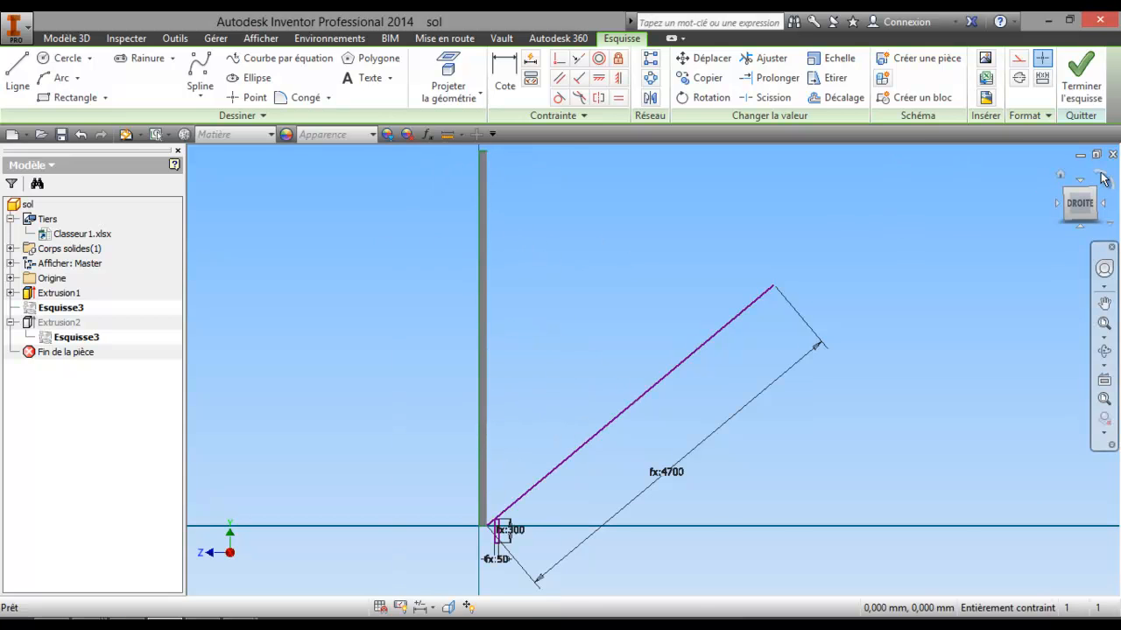
scroll(416, 377, down, 4)
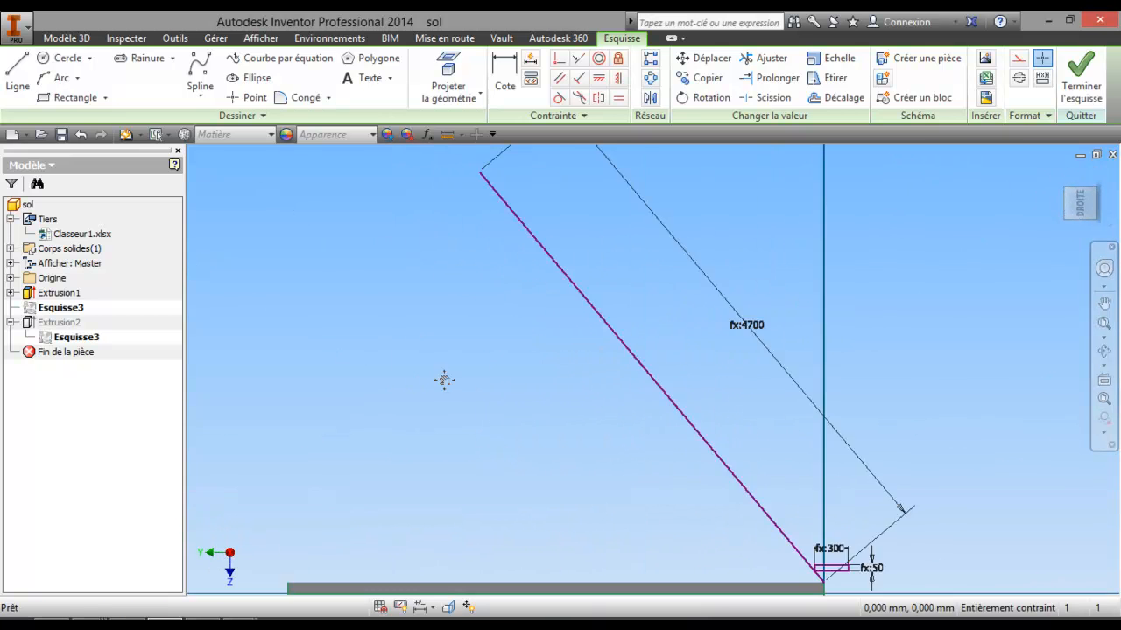
click(649, 58)
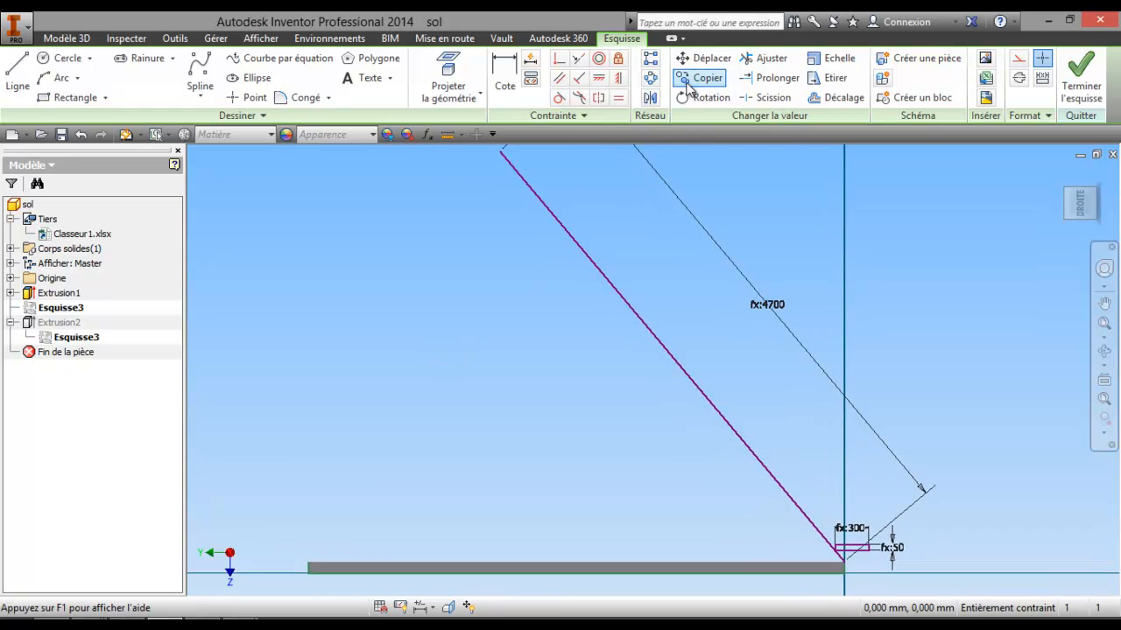
click(851, 548)
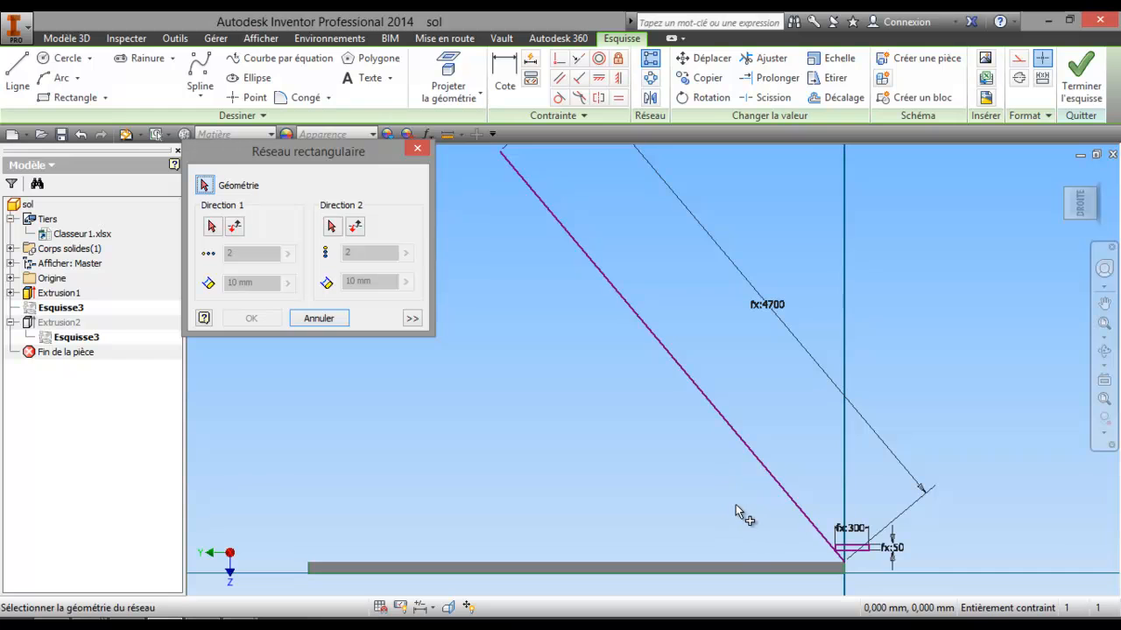
scroll(736, 513, up, 2)
scroll(759, 491, down, 3)
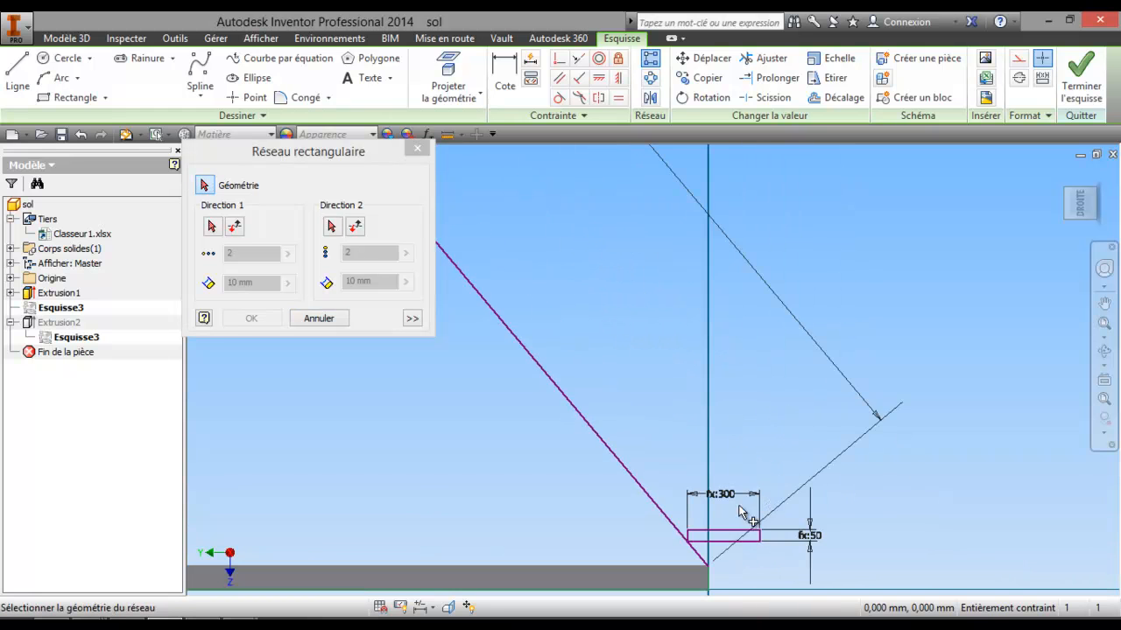
click(1104, 352)
mouse_move(699, 349)
mouse_down()
mouse_move(683, 351)
mouse_move(720, 362)
mouse_move(633, 383)
mouse_move(623, 396)
mouse_up()
middle_drag(653, 375, 824, 232)
right_click(665, 301)
click(561, 310)
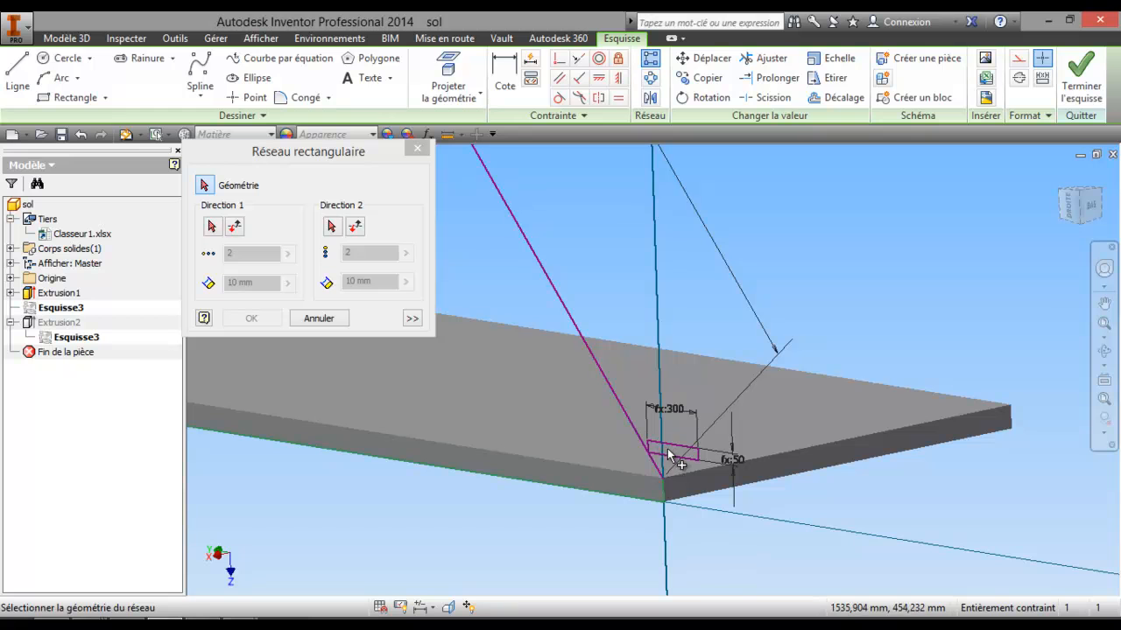
click(320, 320)
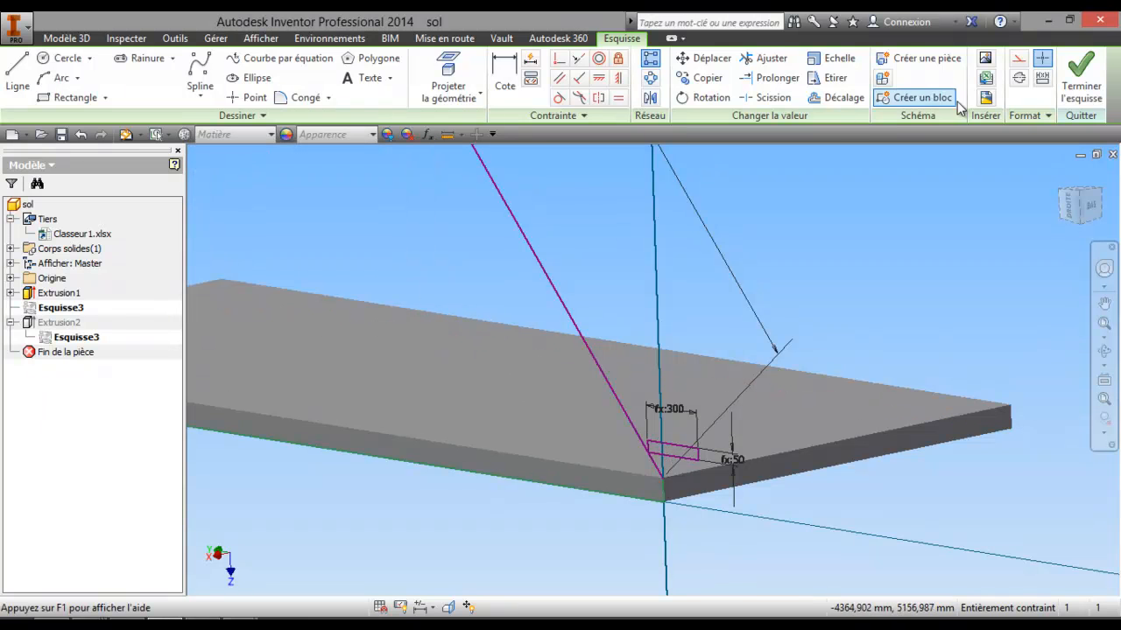
Finish the sketch and set up a rectangular pattern of Extrusion2, with the sloped sketch line as direction 2.
click(1084, 86)
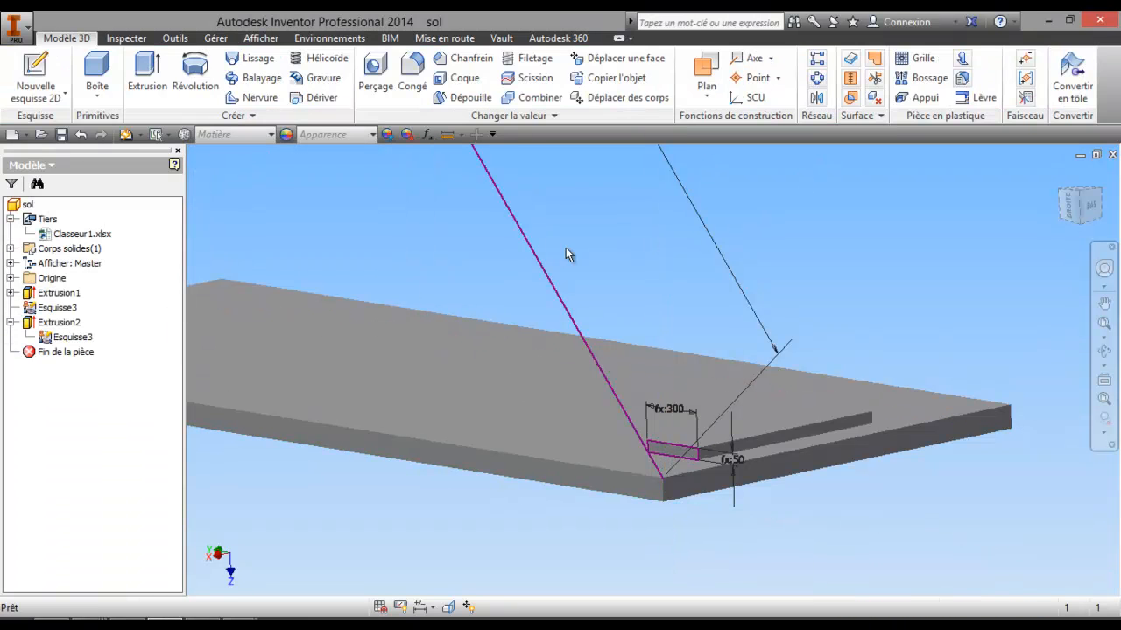
scroll(570, 250, down, 2)
middle_drag(579, 180, 614, 216)
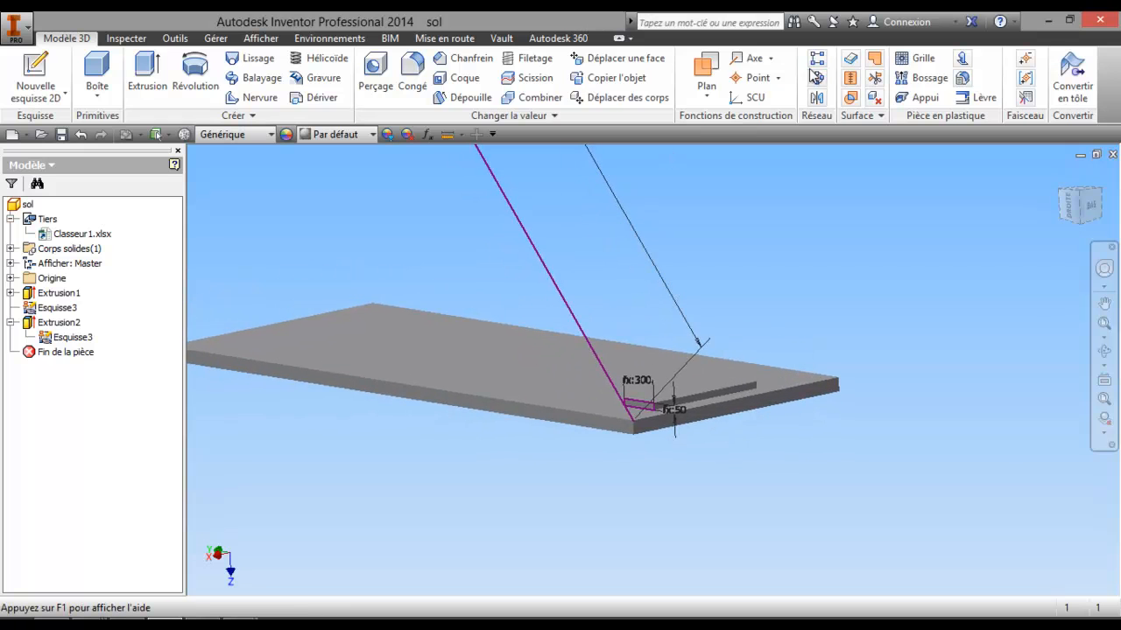
scroll(678, 389, up, 3)
click(613, 423)
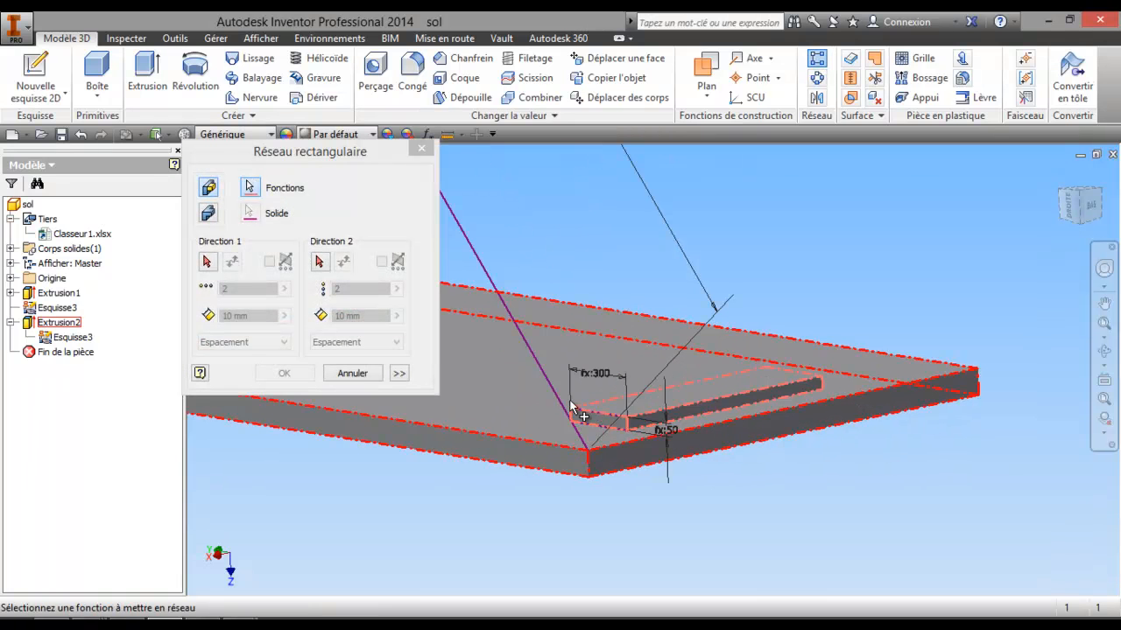
click(317, 262)
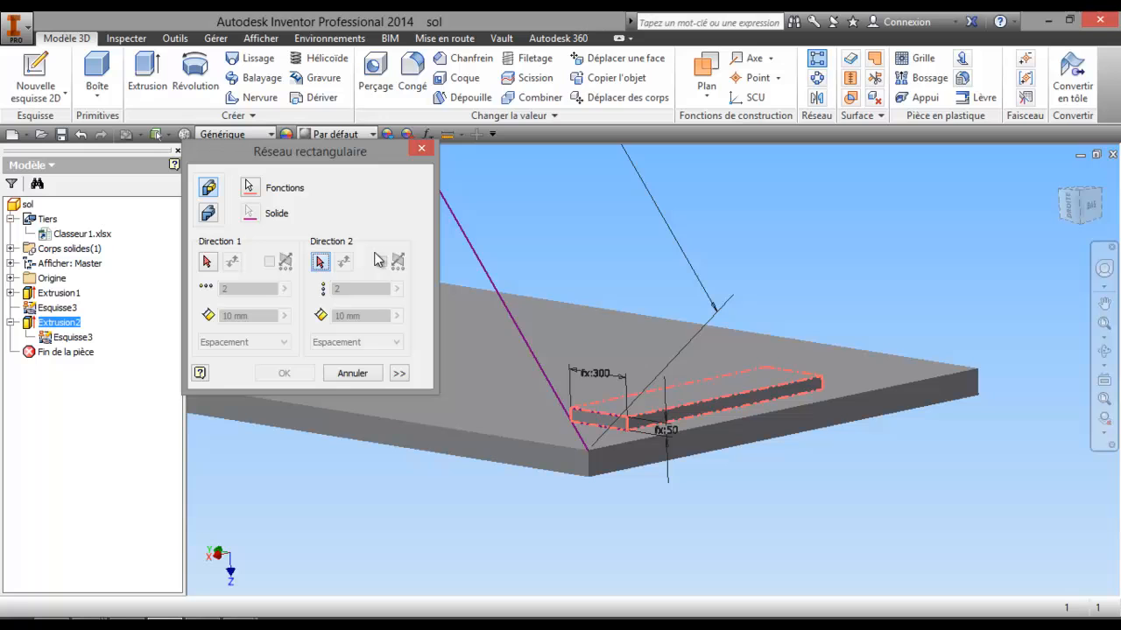
click(477, 254)
scroll(493, 234, down, 5)
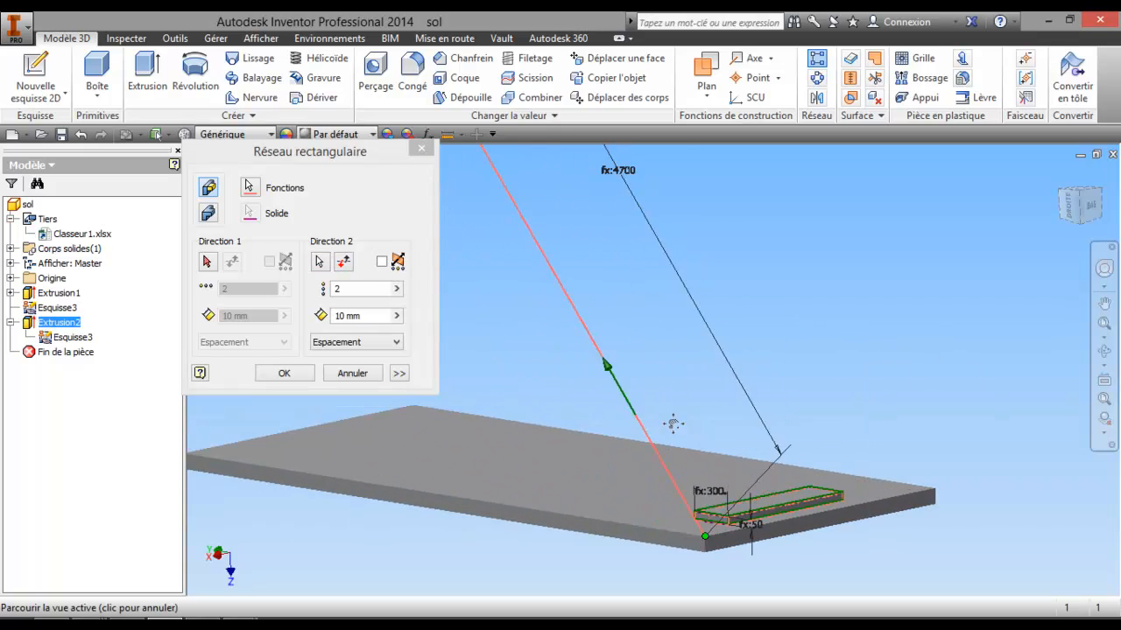
Set the direction 2 count to nbr_marche and the spacing to dist_entre_marche, and create the step pattern.
click(395, 293)
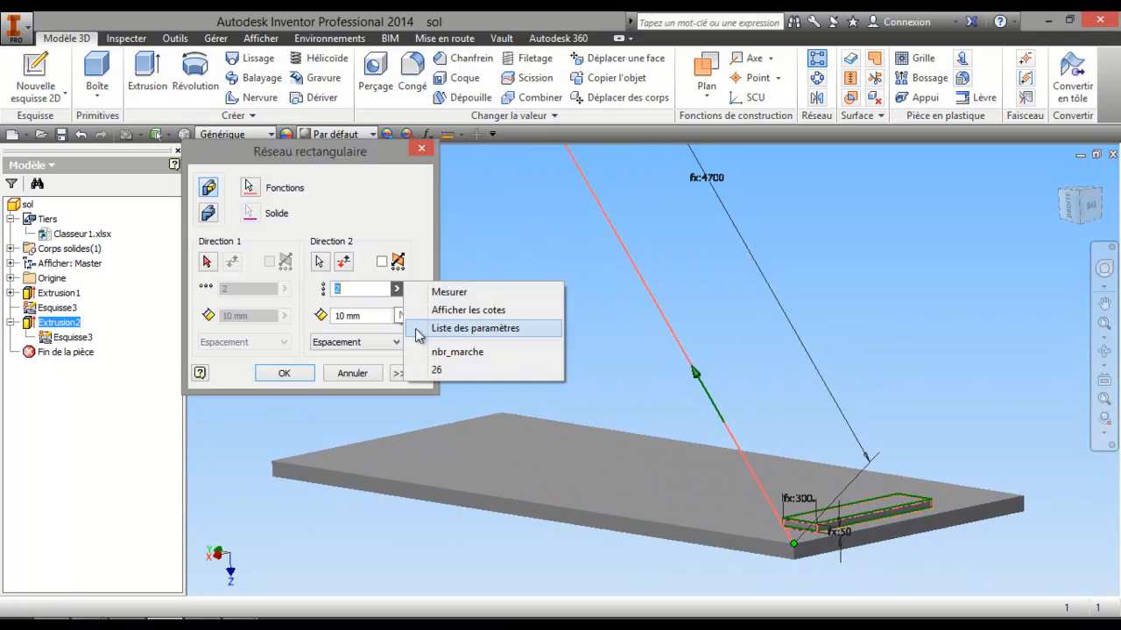
click(447, 352)
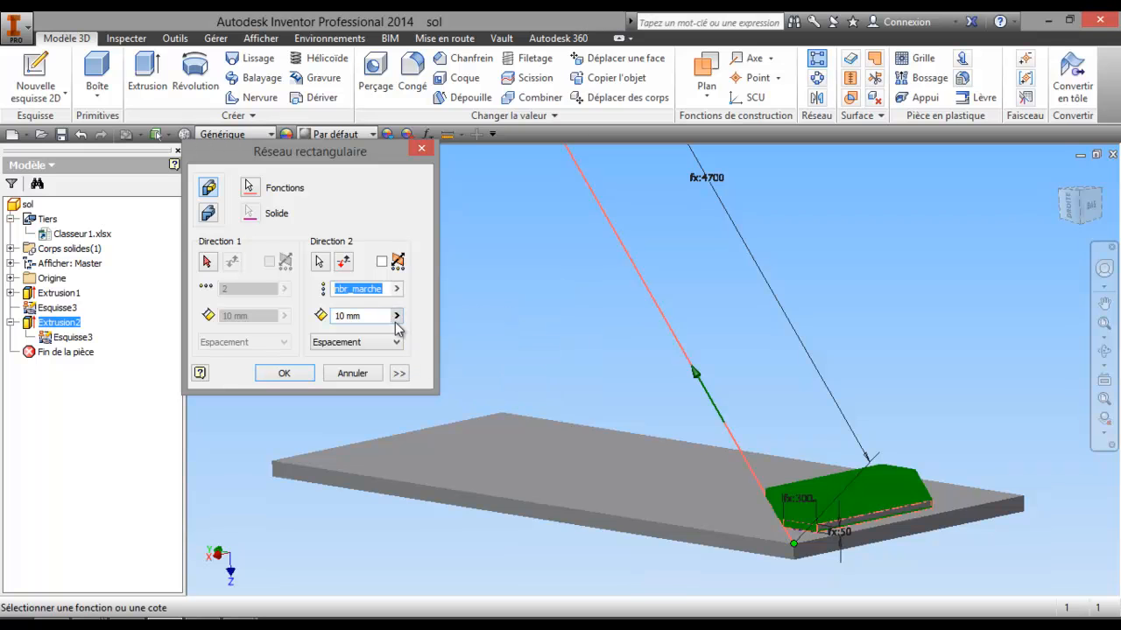
click(395, 315)
click(431, 379)
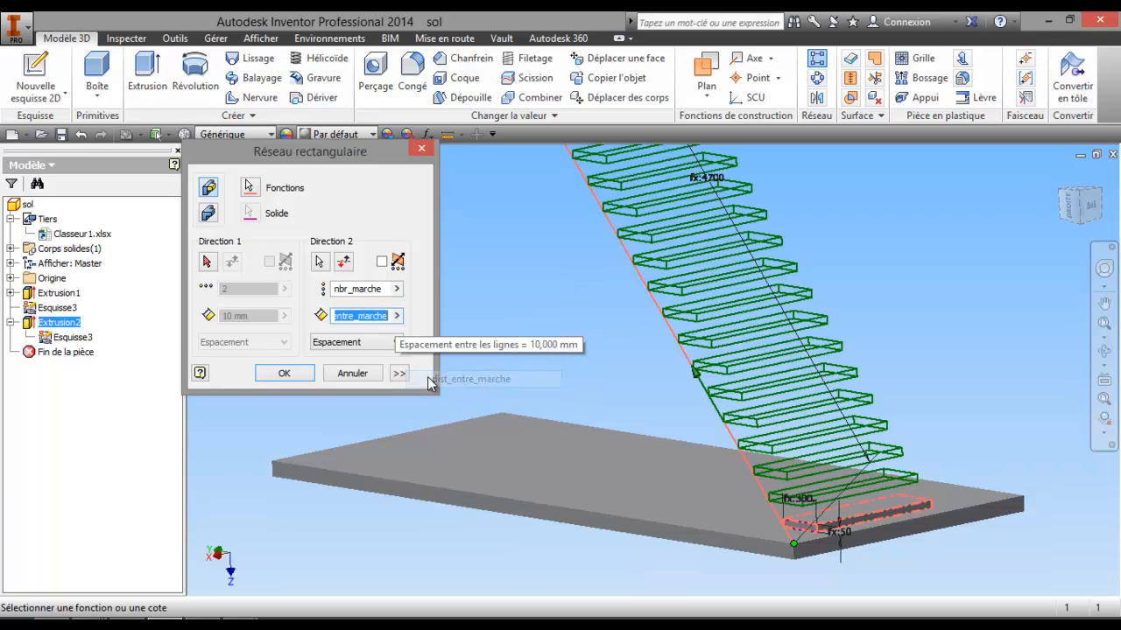
scroll(507, 379, up, 3)
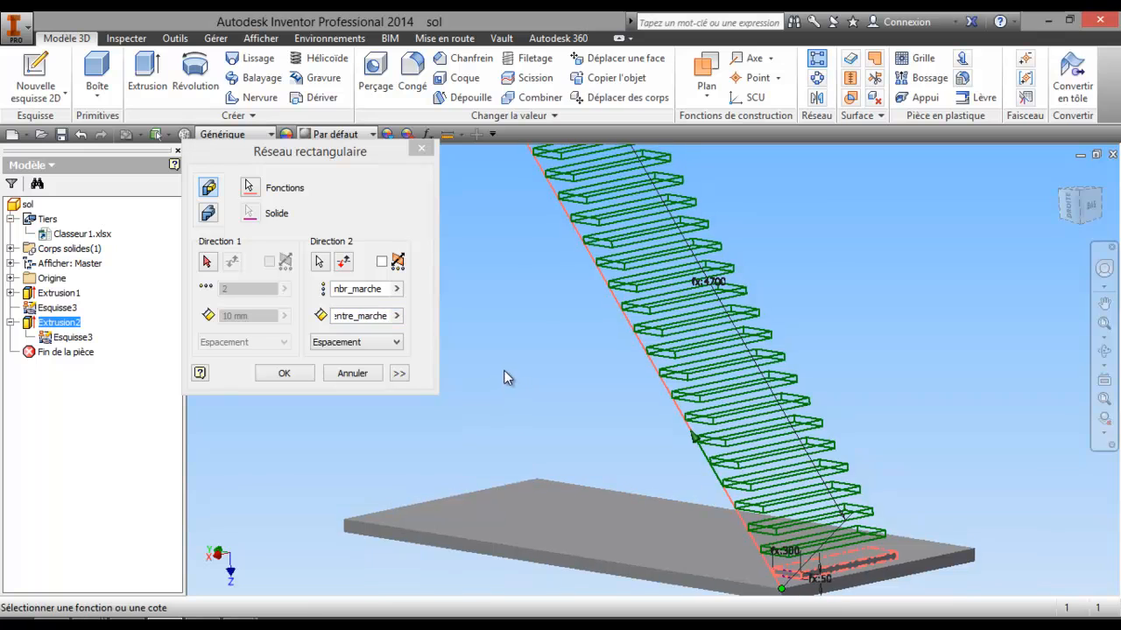
middle_drag(502, 380, 524, 393)
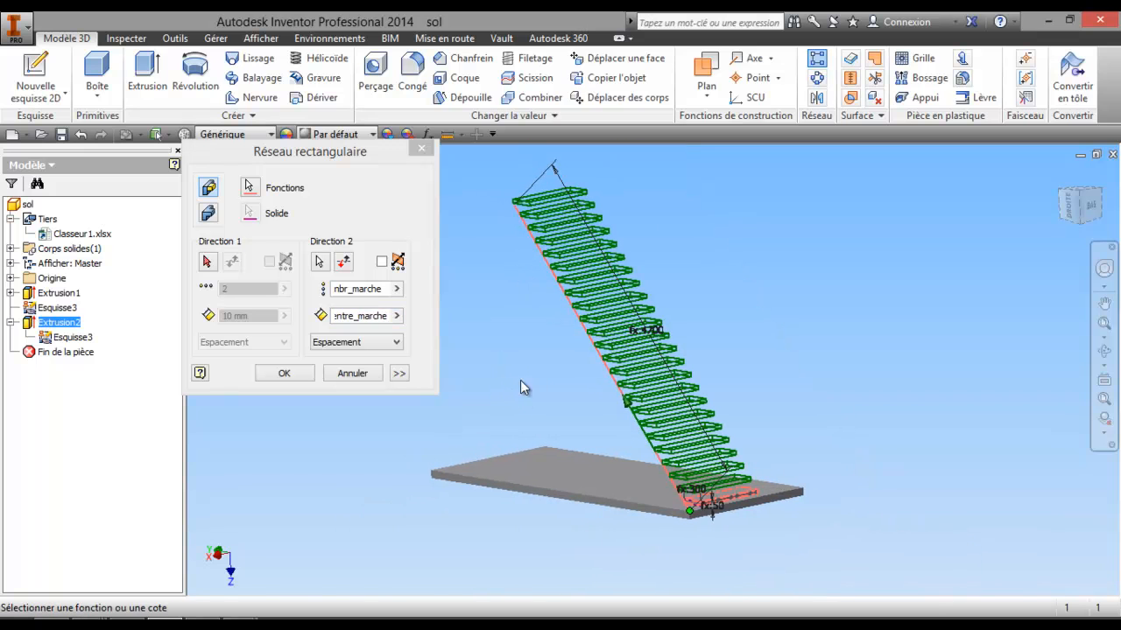
click(302, 376)
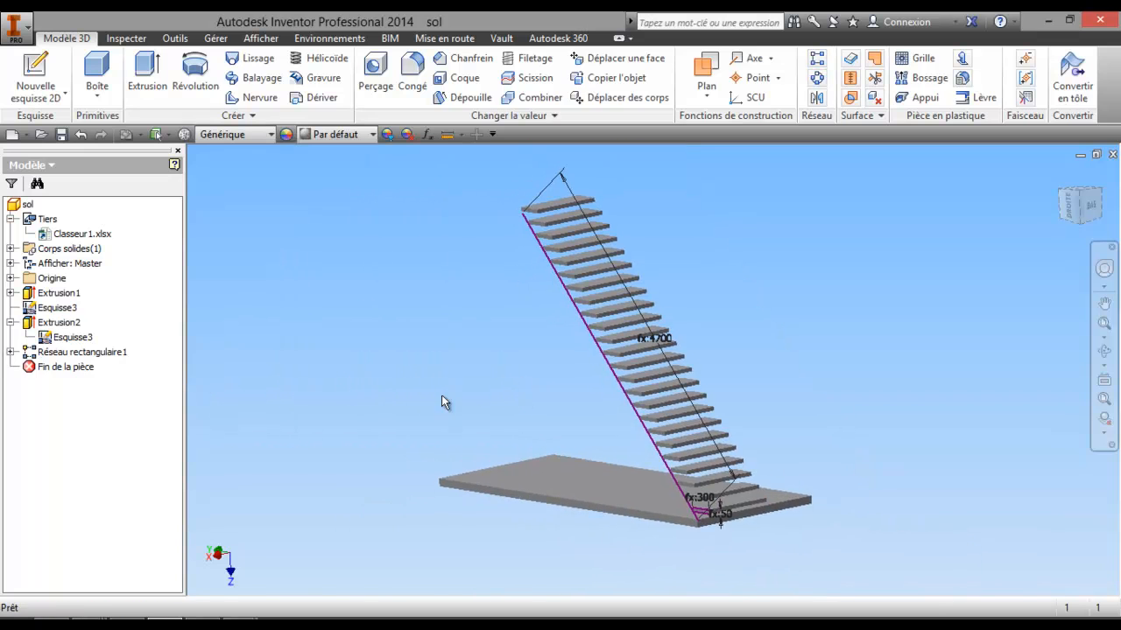
key(F4)
drag(535, 395, 608, 393)
scroll(603, 395, down, 3)
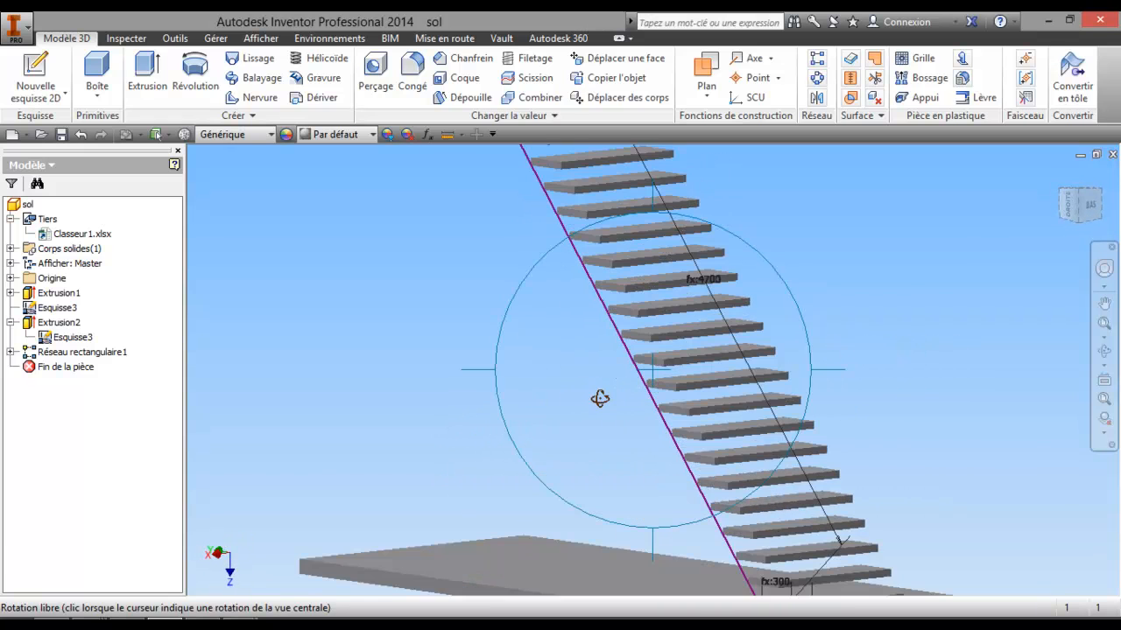
right_click(563, 396)
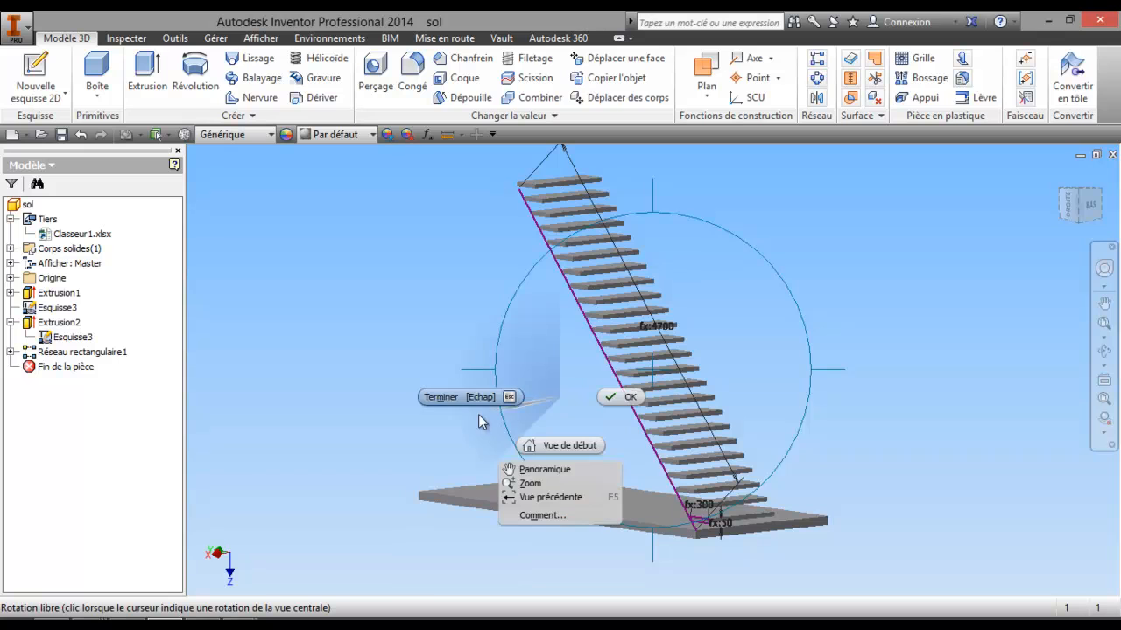
click(452, 398)
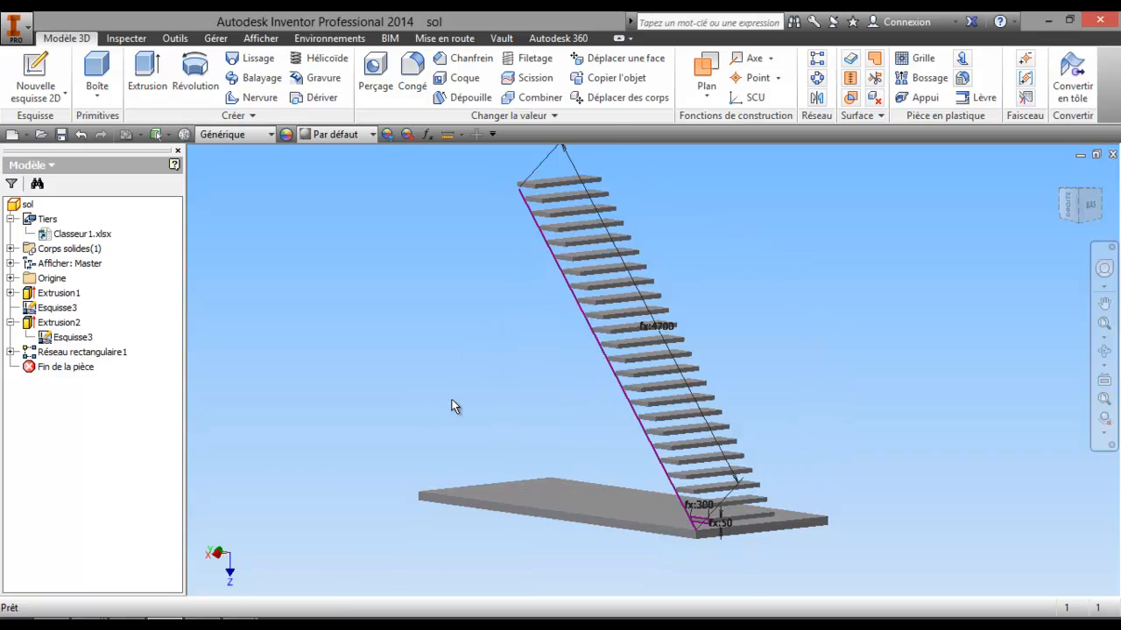
Set dist_a_monter to 6000 mm in the linked Classeur1.xlsx workbook in Excel, save it, and update the part in Inventor.
right_click(89, 240)
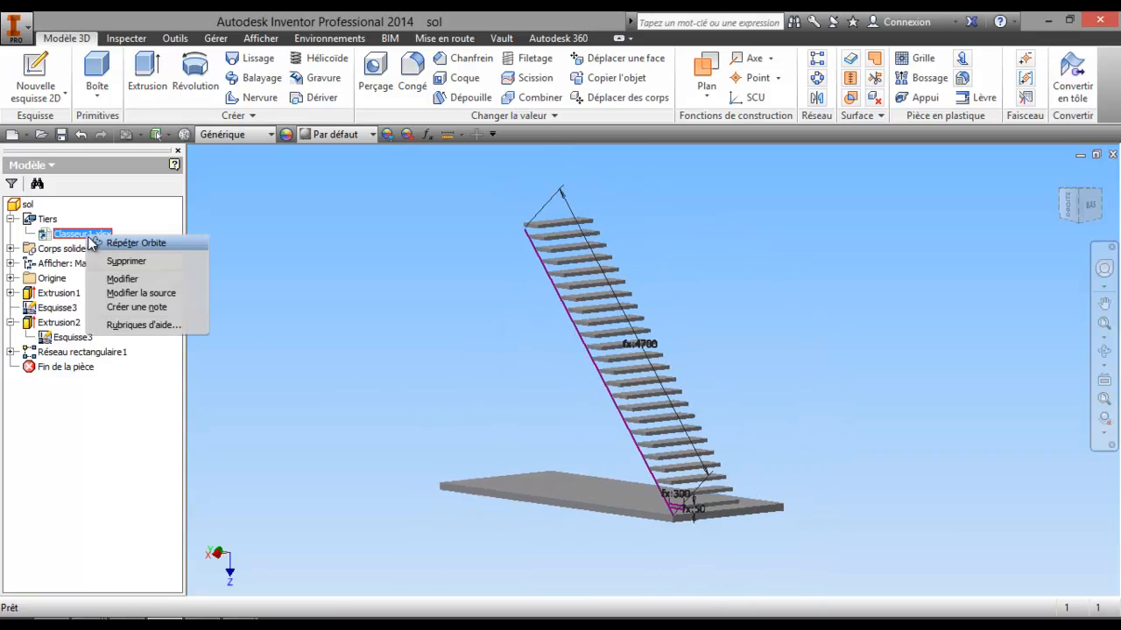
click(123, 279)
drag(678, 170, 273, 180)
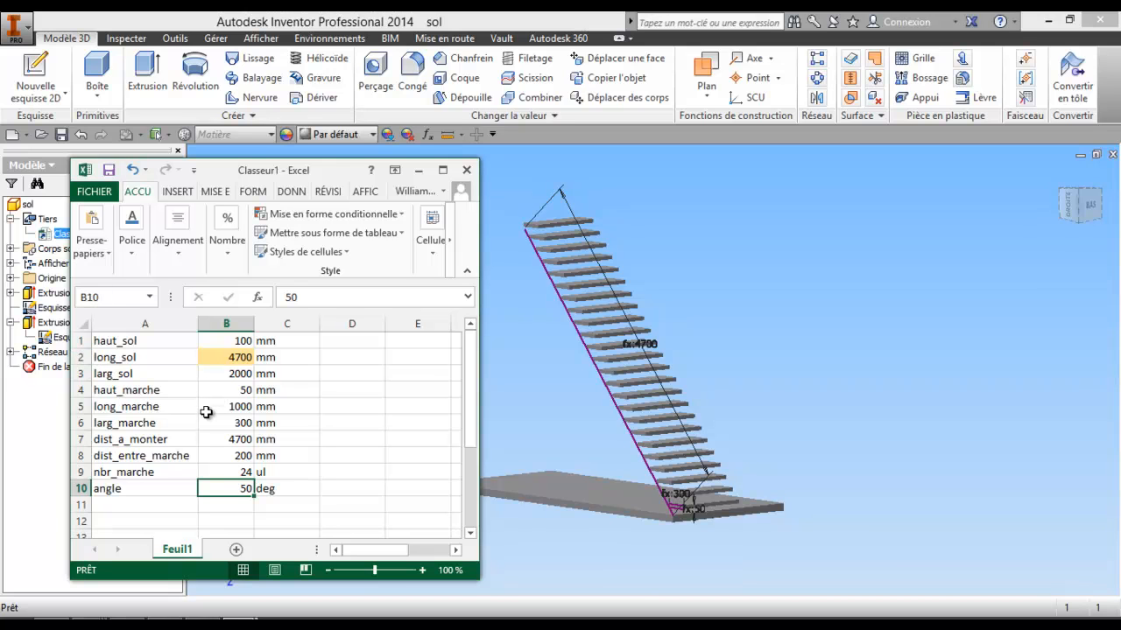
click(222, 440)
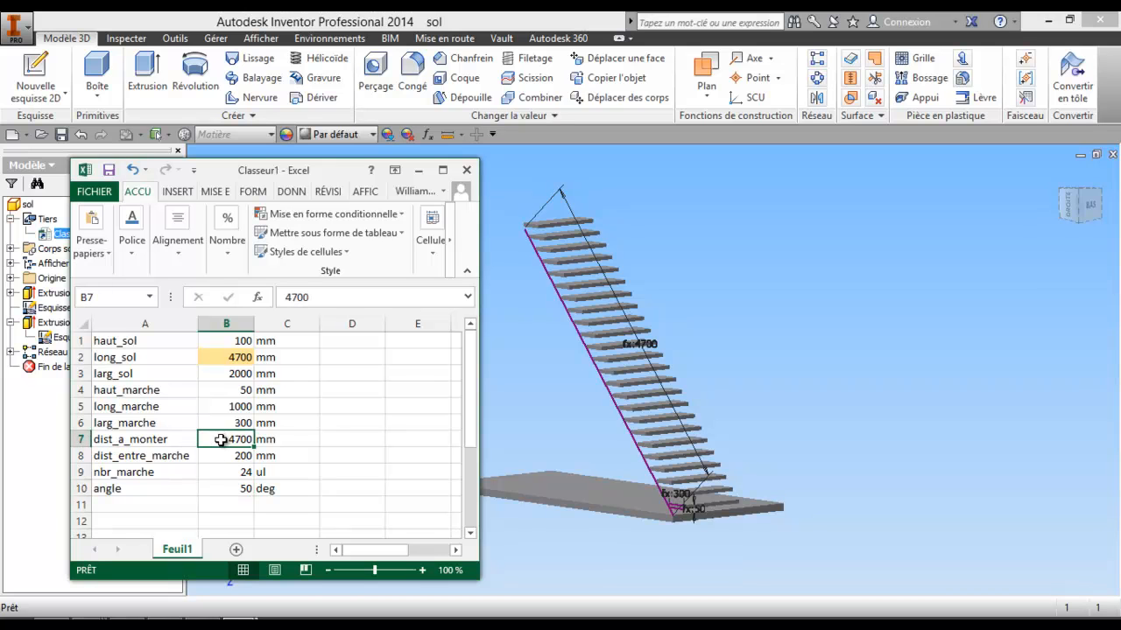
text(6000)
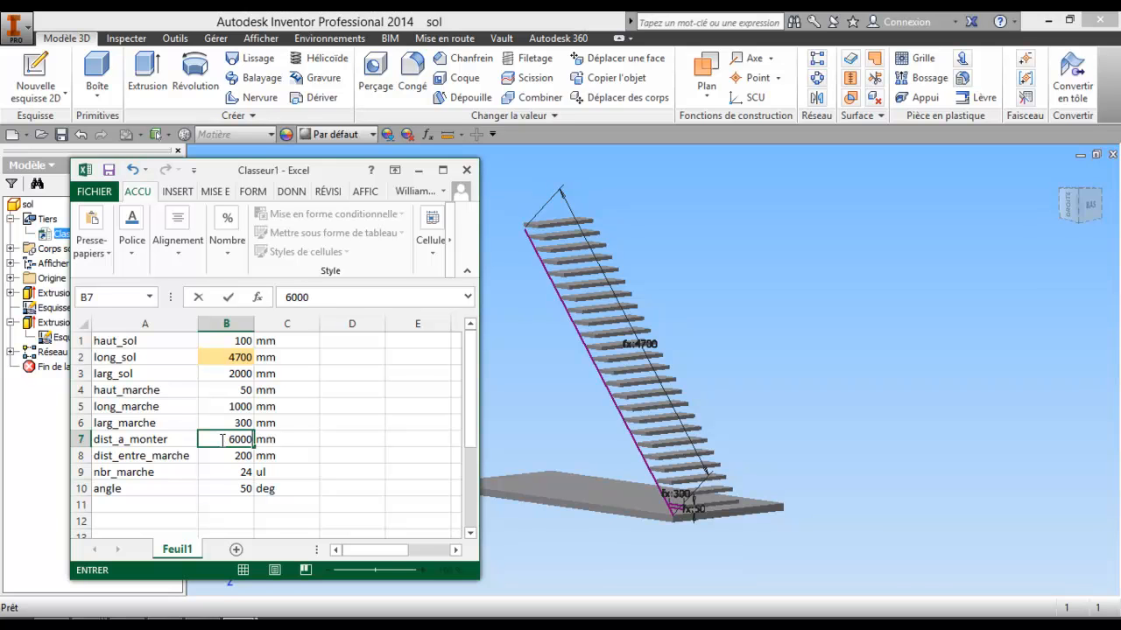
click(108, 172)
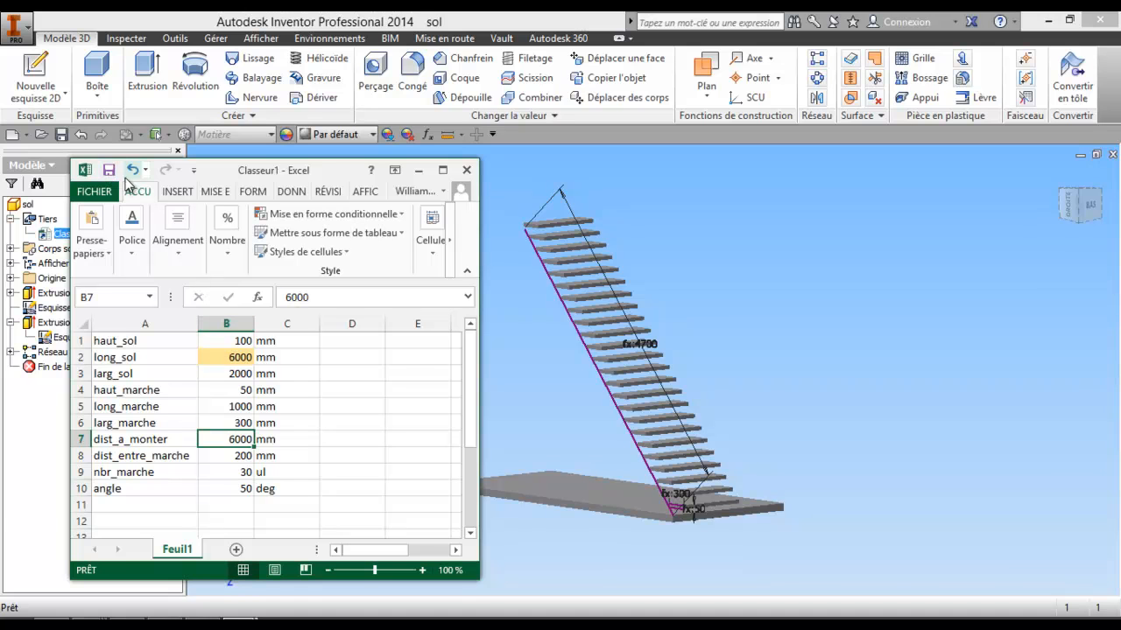
click(127, 134)
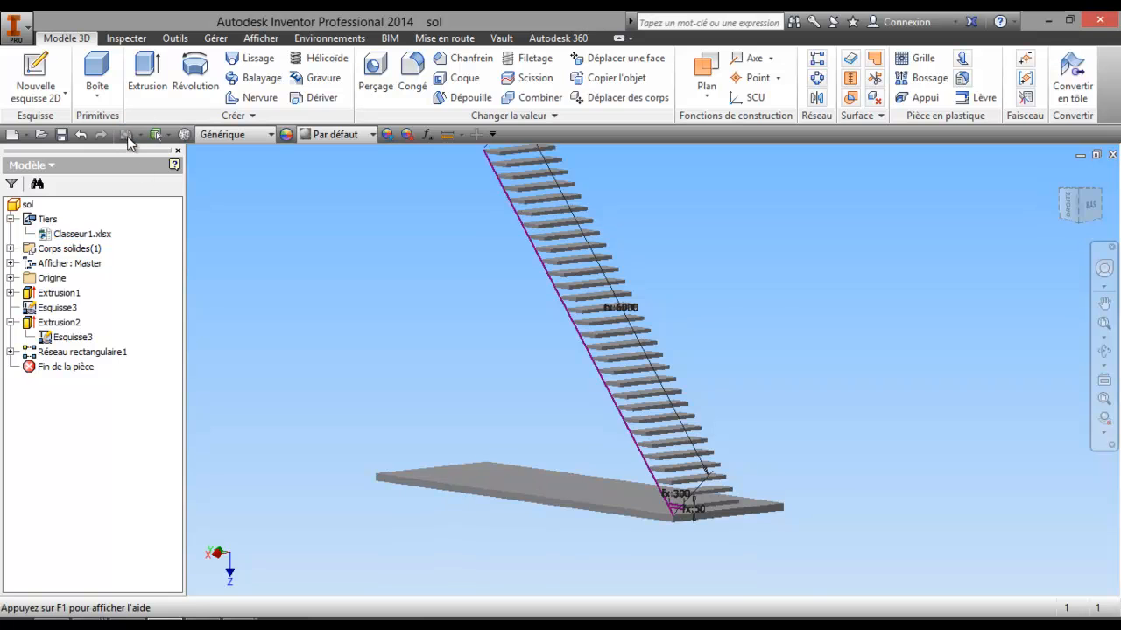
scroll(520, 354, up, 1)
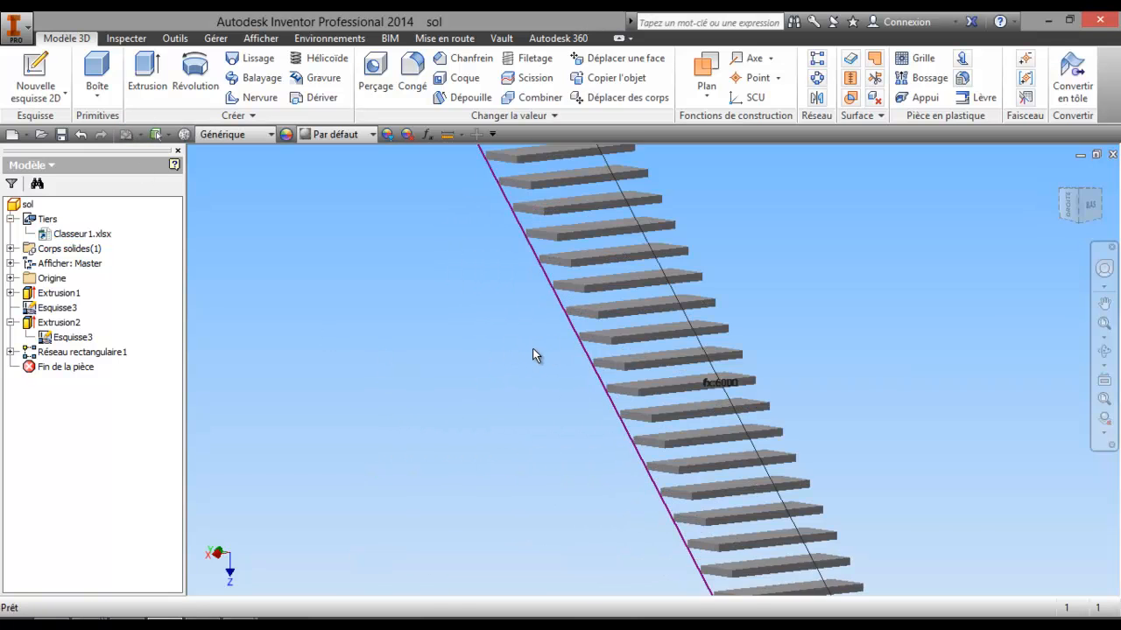
Open the linked Classeur1.xlsx in Excel and set haut_marche to 100 mm, long_marche to 500 mm and larg_marche to 400 mm.
scroll(533, 353, down, 3)
right_click(94, 237)
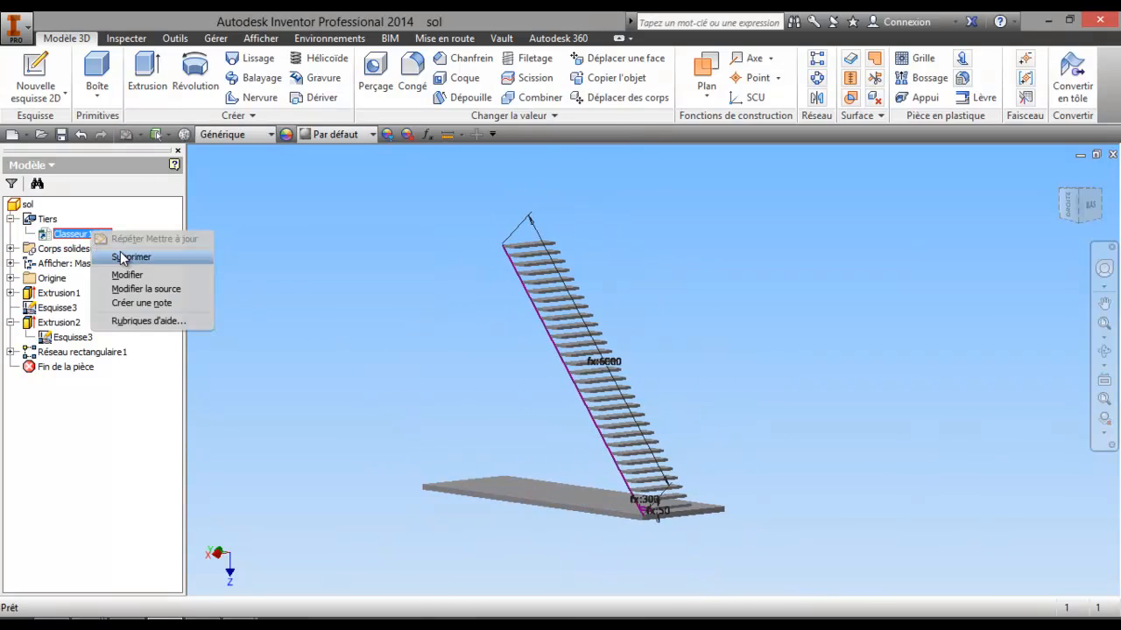
click(128, 276)
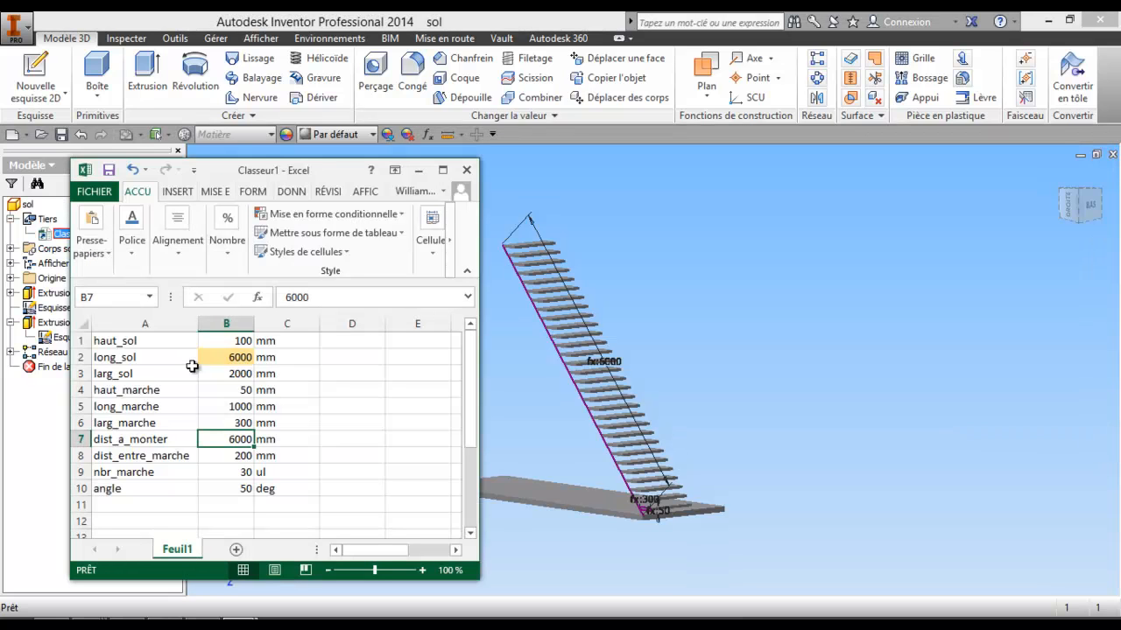
click(236, 393)
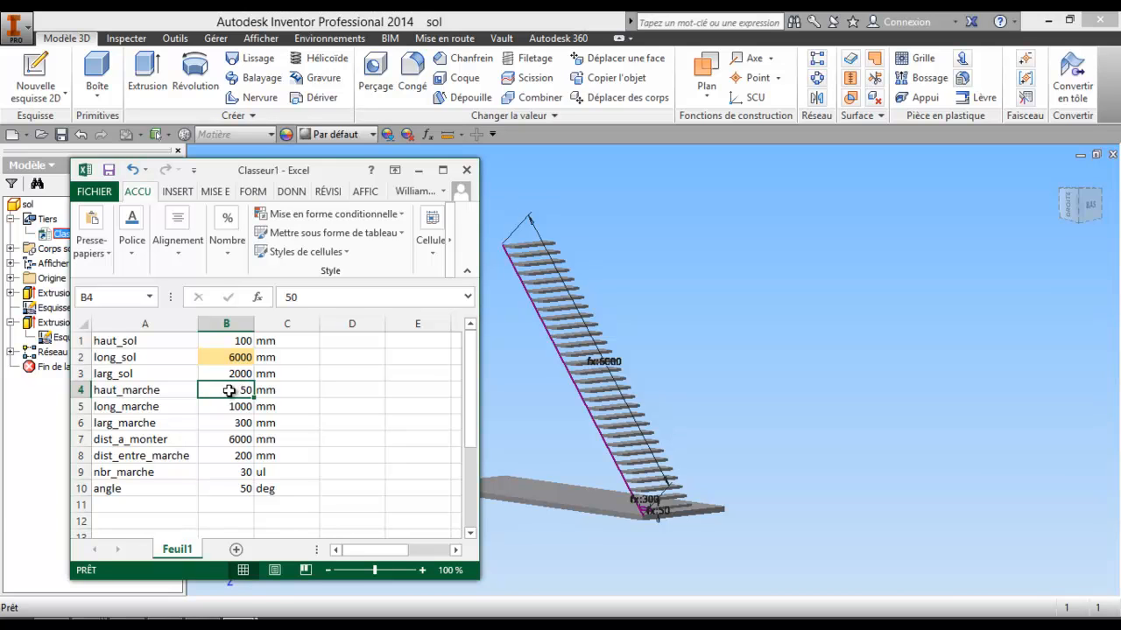
text(100)
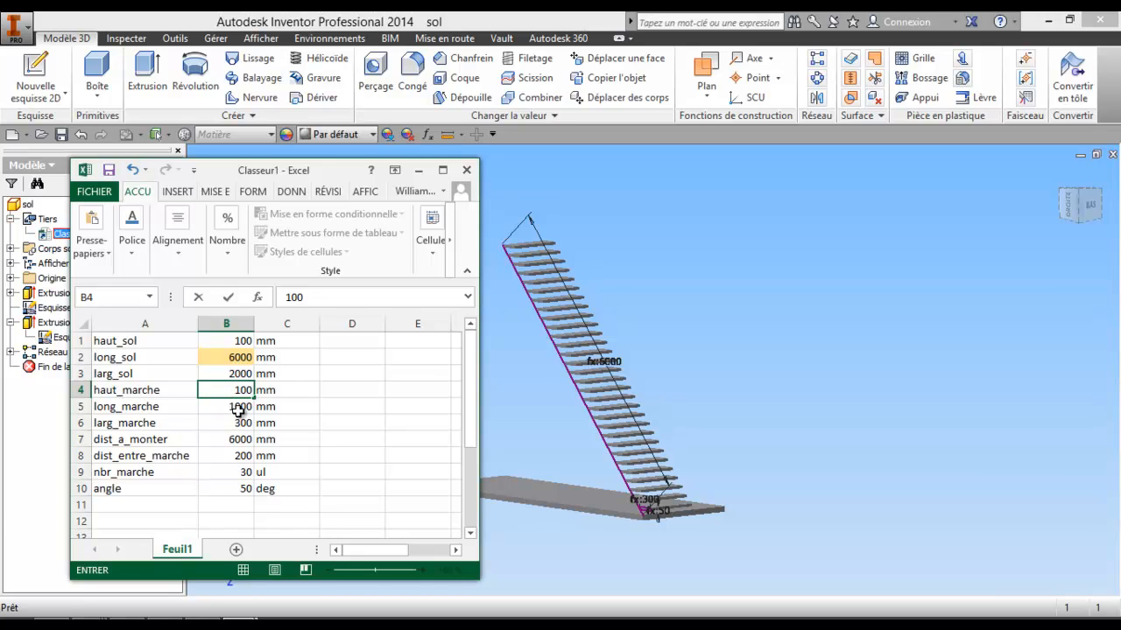
click(238, 408)
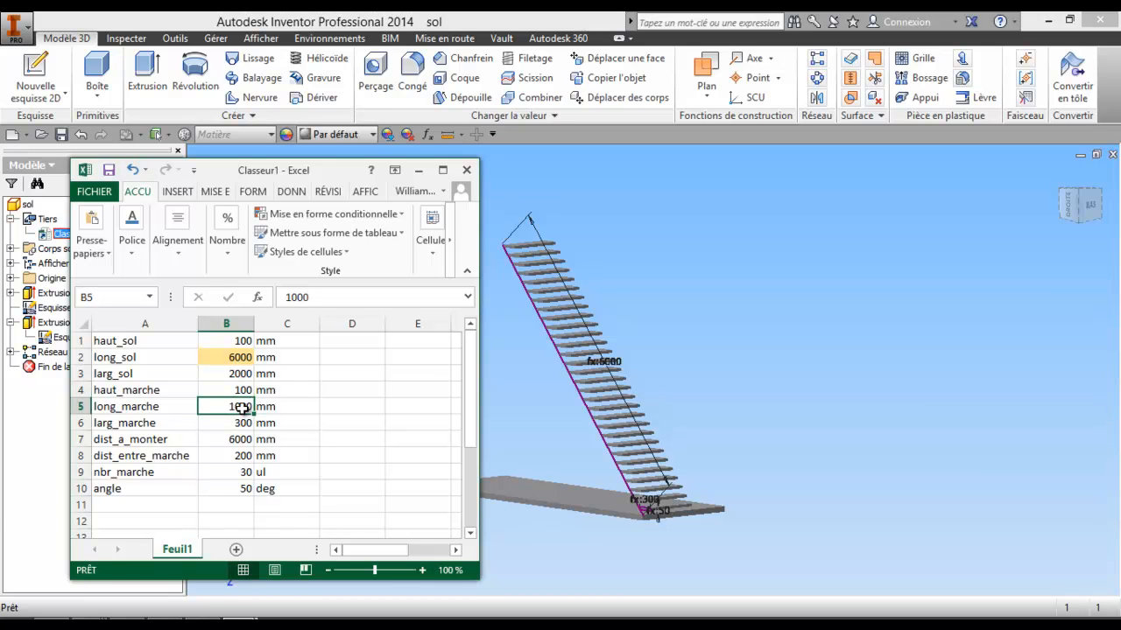
text(500)
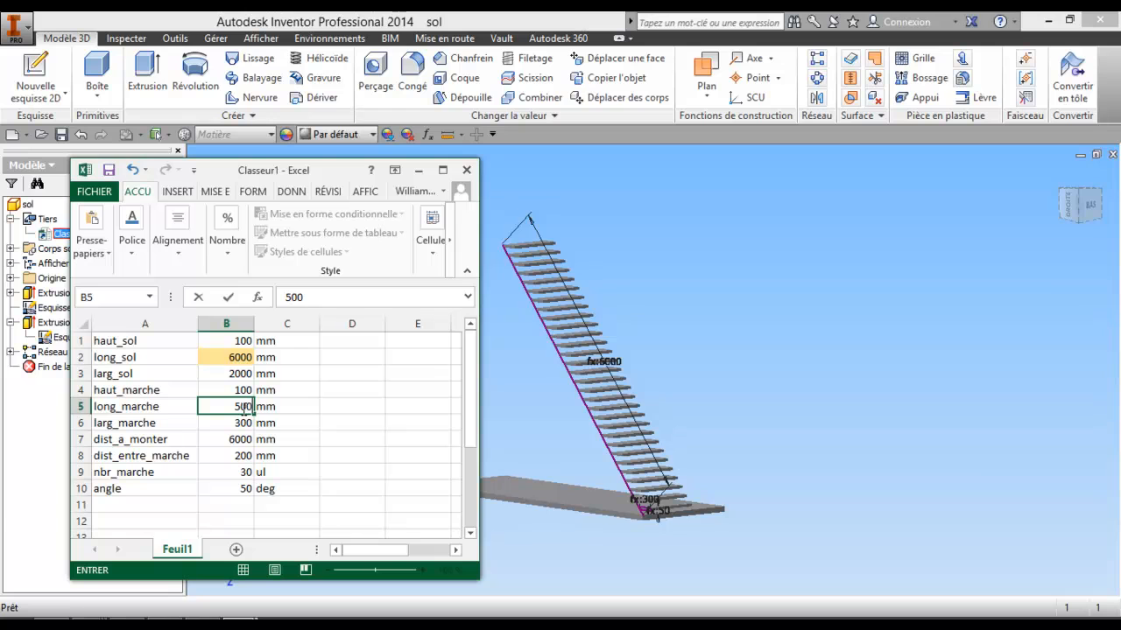
click(231, 426)
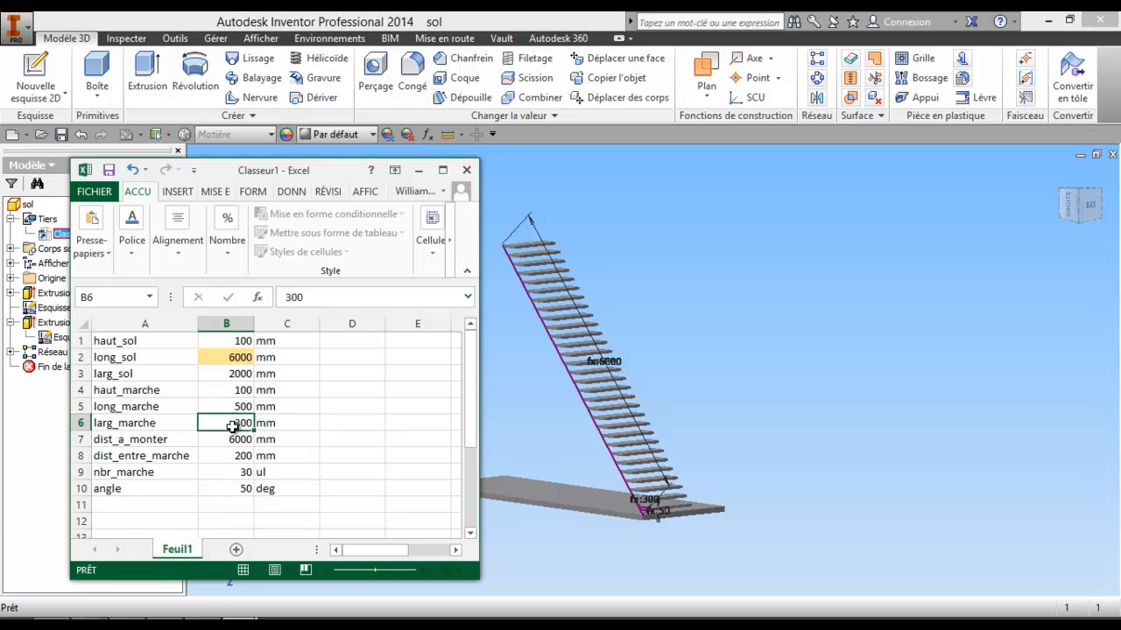
text(400)
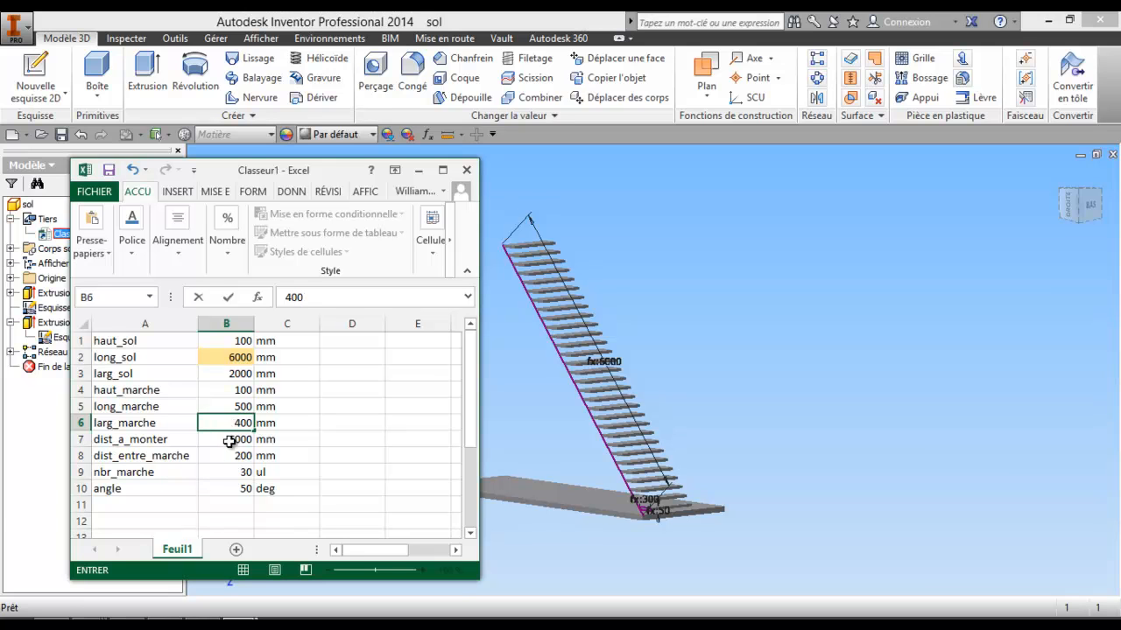
Set dist_entre_marche to 150 mm and angle to 40 deg, save the workbook, and update the part in Inventor.
click(230, 441)
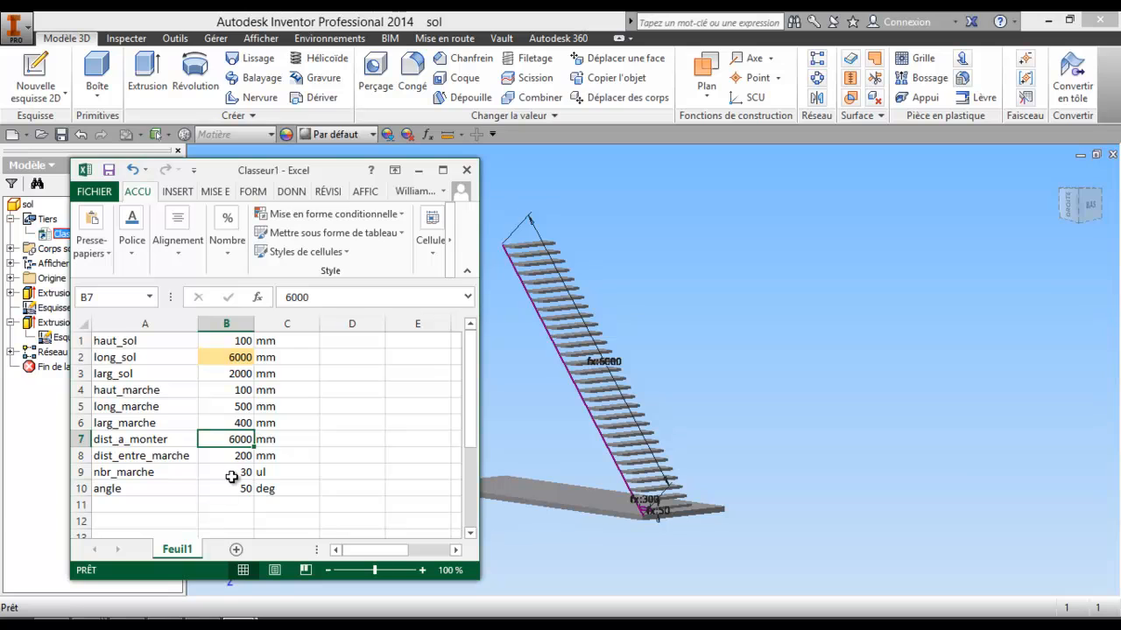
click(230, 457)
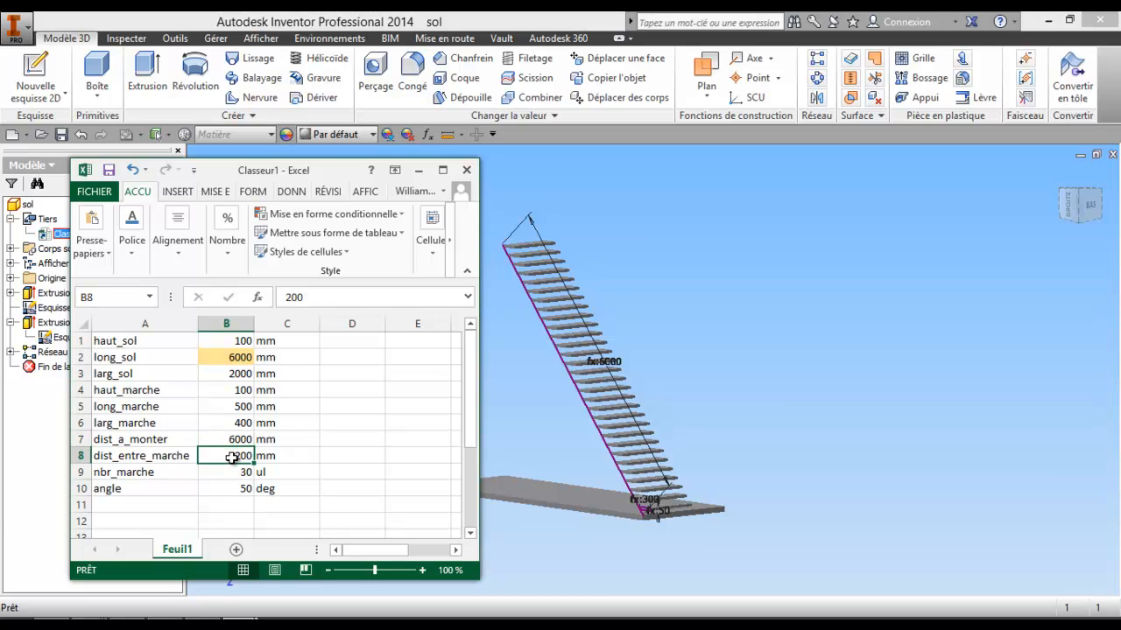
text(15)
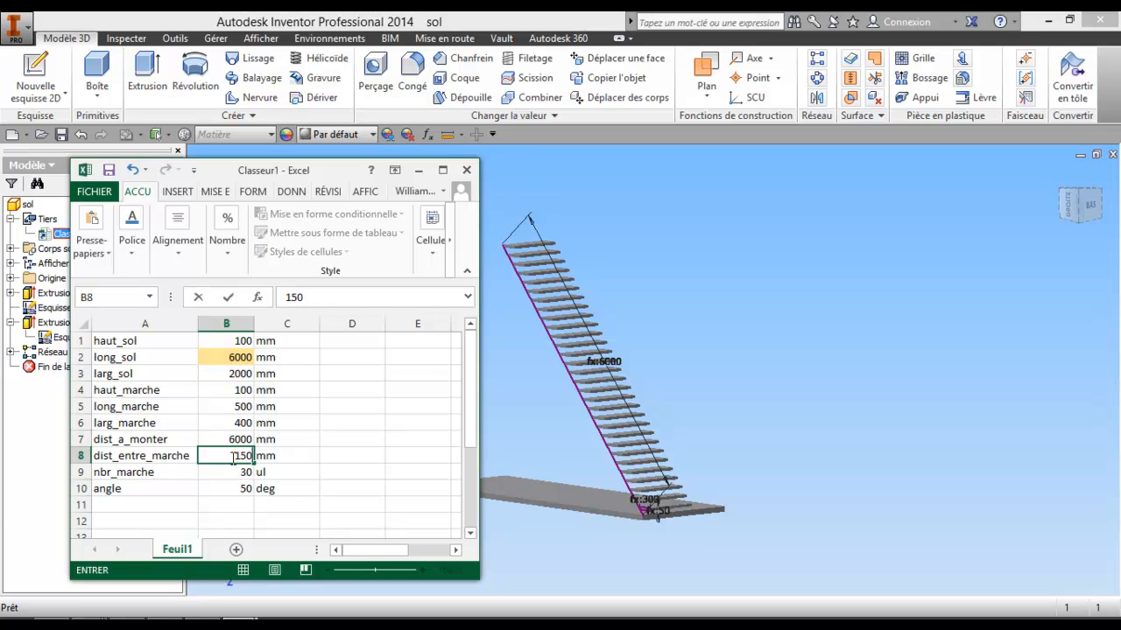
text(0)
click(243, 491)
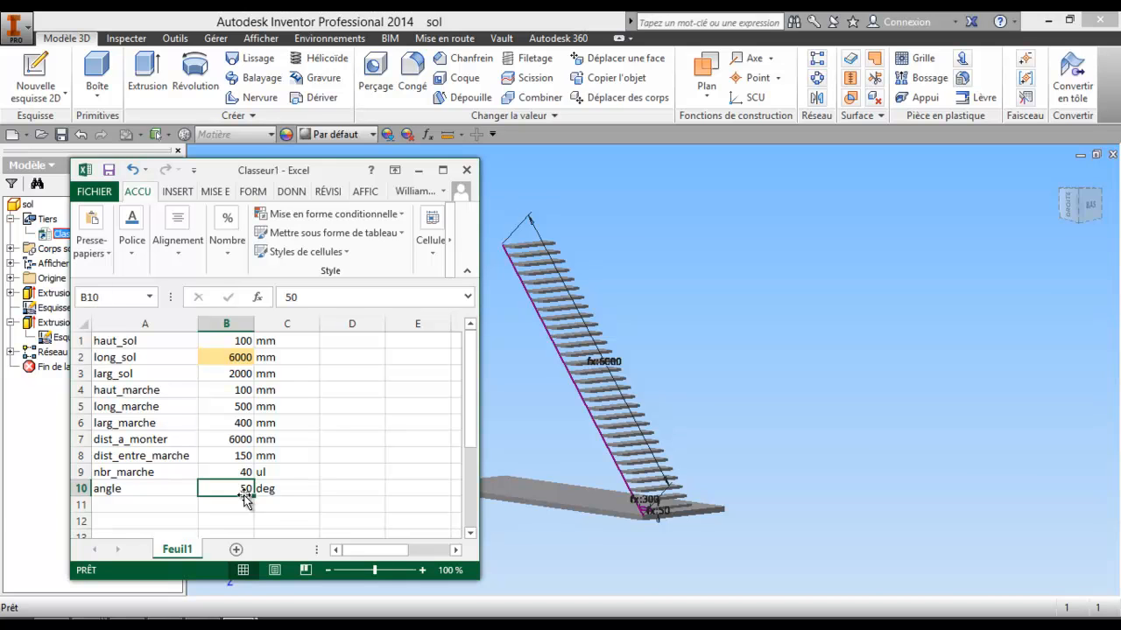
text(4)
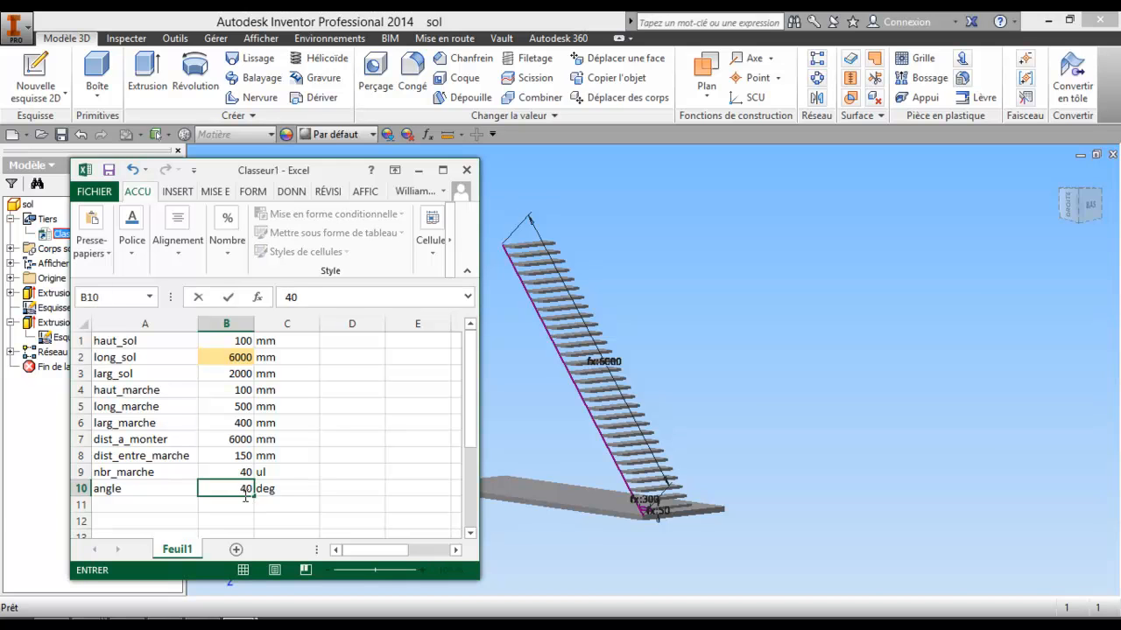
click(110, 170)
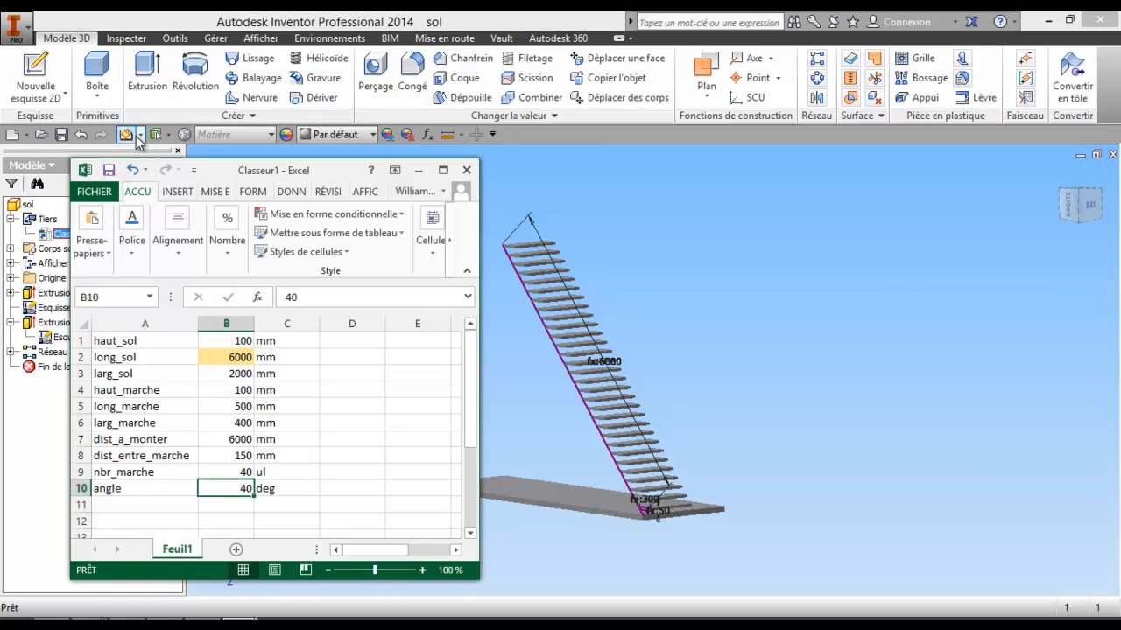
click(136, 138)
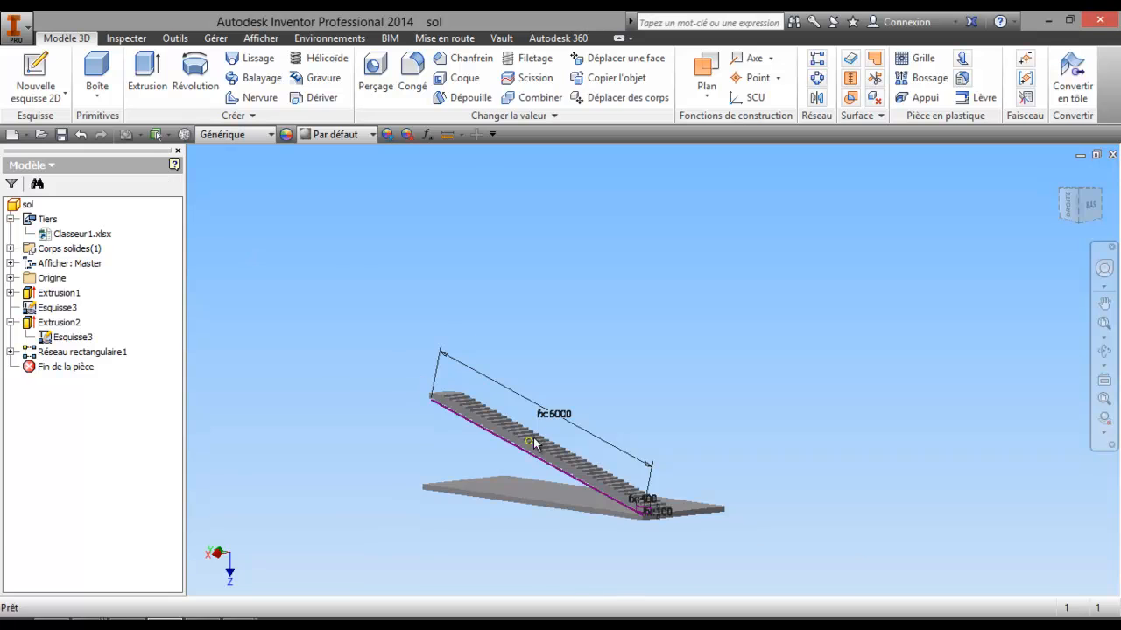
Orbit around the resized staircase and examine up close how its steps are spaced.
scroll(535, 444, down, 5)
key(F4)
mouse_move(589, 466)
mouse_down()
mouse_move(543, 459)
mouse_move(526, 488)
mouse_move(546, 465)
mouse_move(570, 487)
mouse_move(548, 325)
mouse_move(493, 325)
mouse_move(539, 394)
mouse_move(679, 401)
mouse_move(709, 418)
mouse_move(758, 408)
mouse_move(758, 421)
mouse_move(671, 458)
mouse_move(596, 458)
mouse_move(652, 406)
mouse_up()
scroll(653, 405, down, 5)
scroll(653, 405, up, 4)
right_click(653, 405)
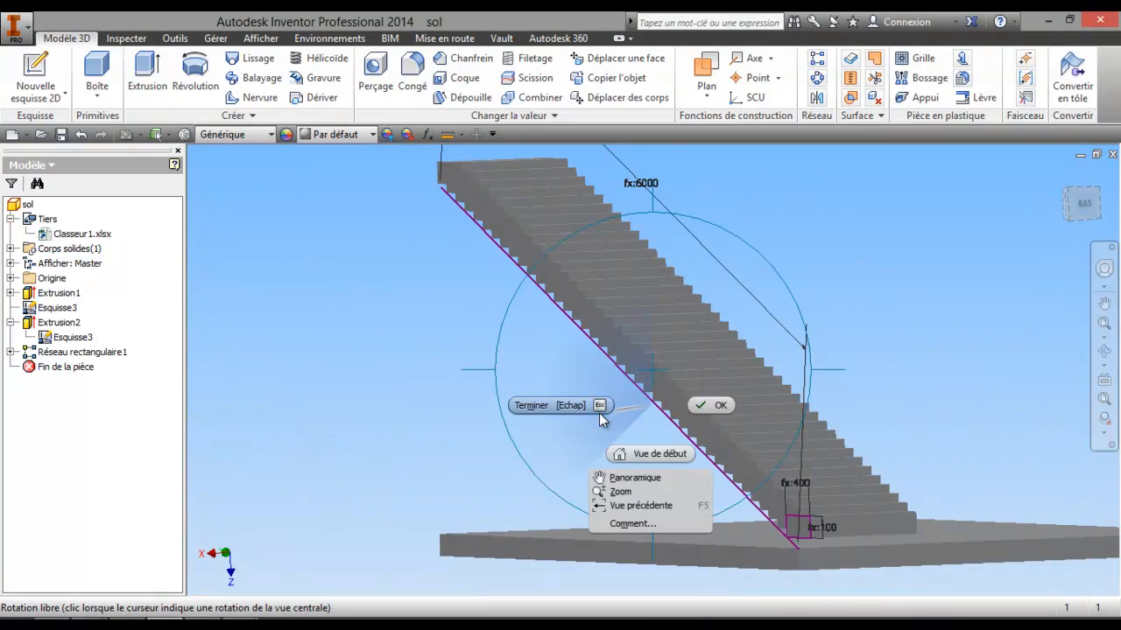
click(600, 415)
Open the linked Classeur1.xlsx for editing in Excel and set dist_entre_marche to 200 mm.
right_click(109, 236)
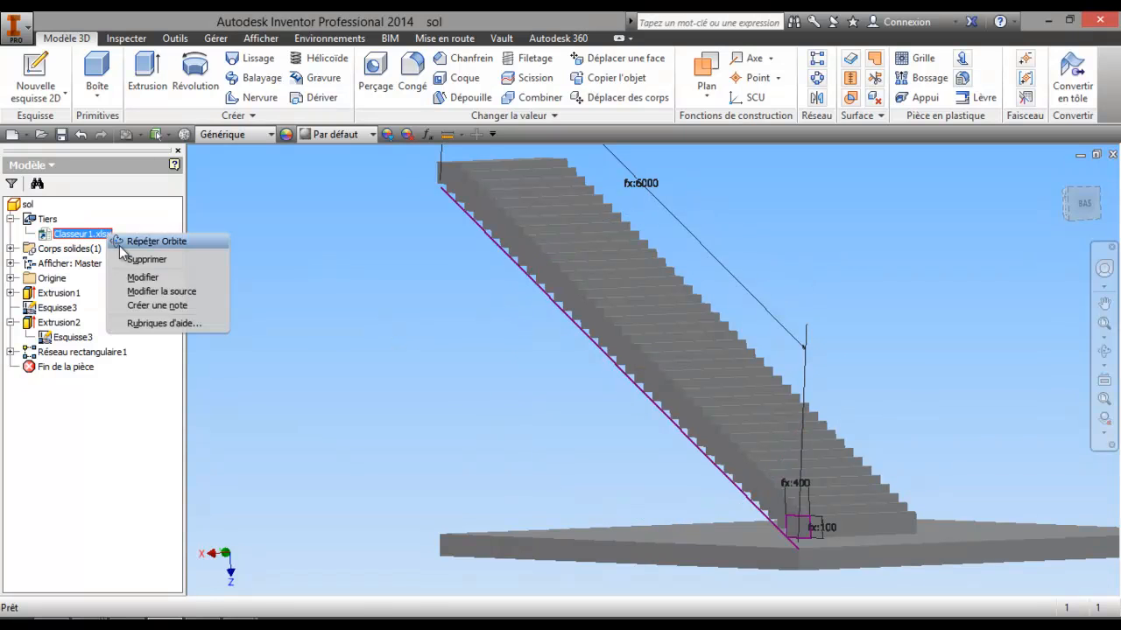
click(140, 277)
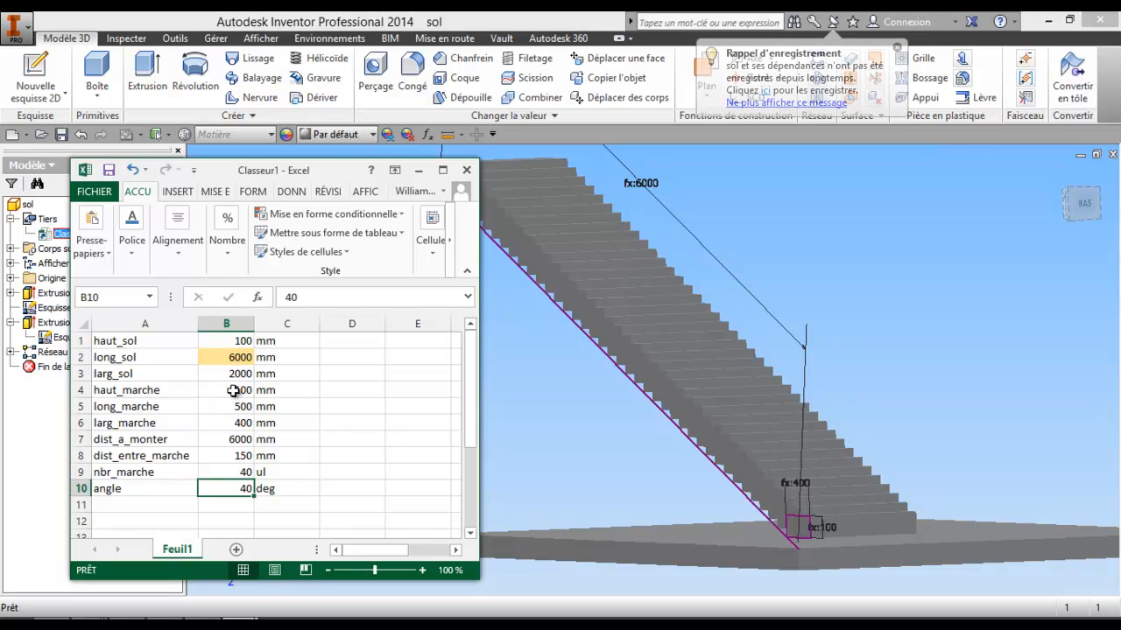
click(239, 462)
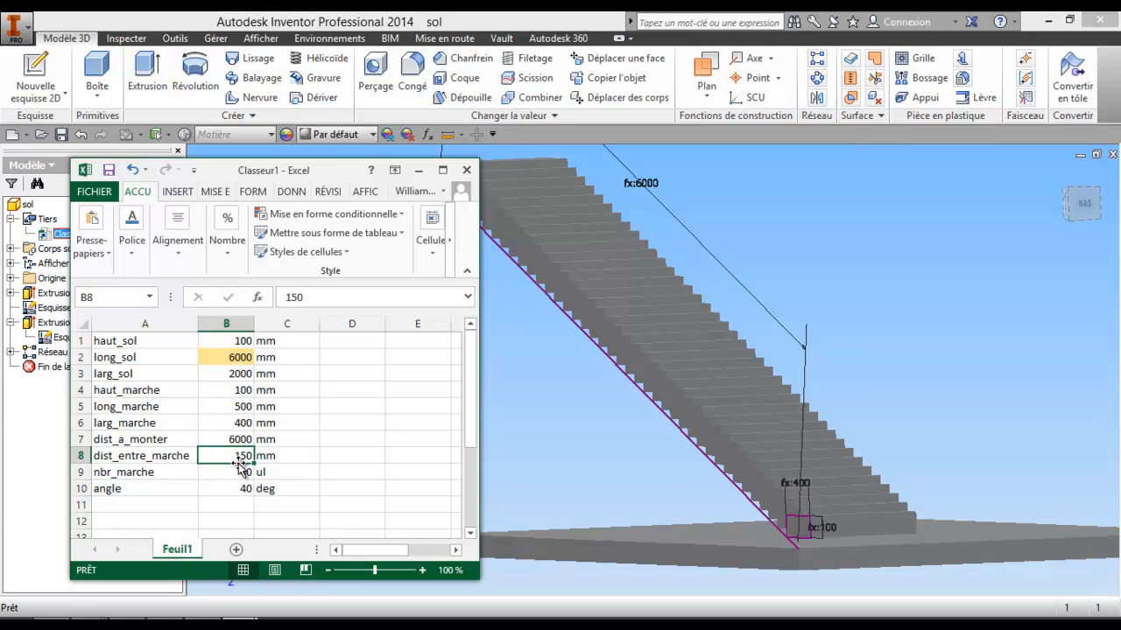
text(200)
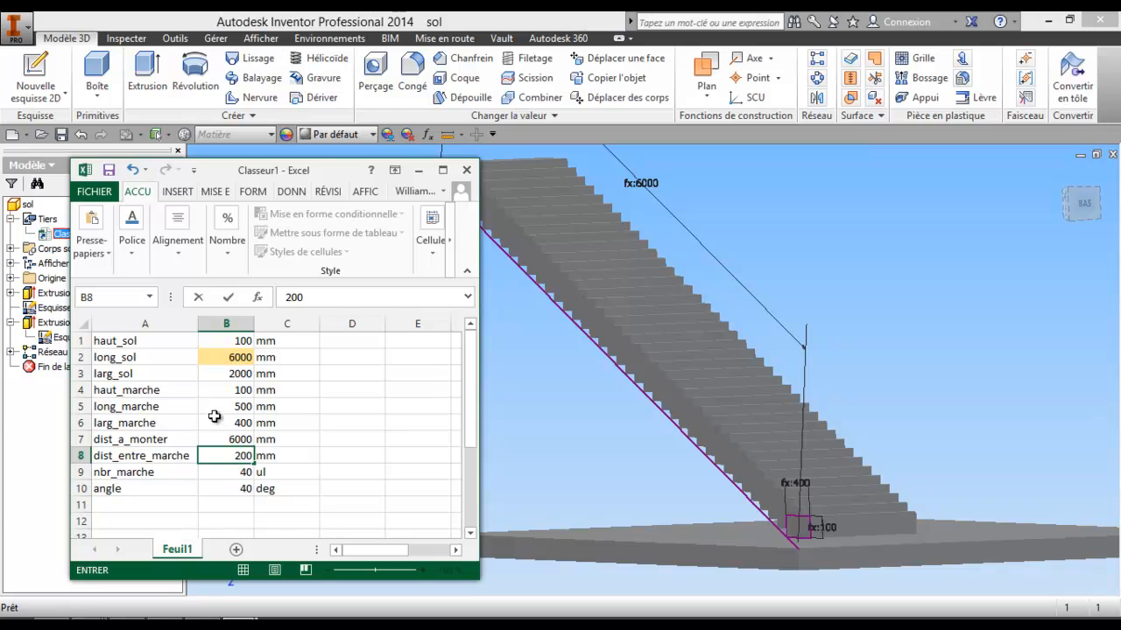
Set haut_marche to 60 mm, save the workbook, and update the part in Inventor.
click(228, 391)
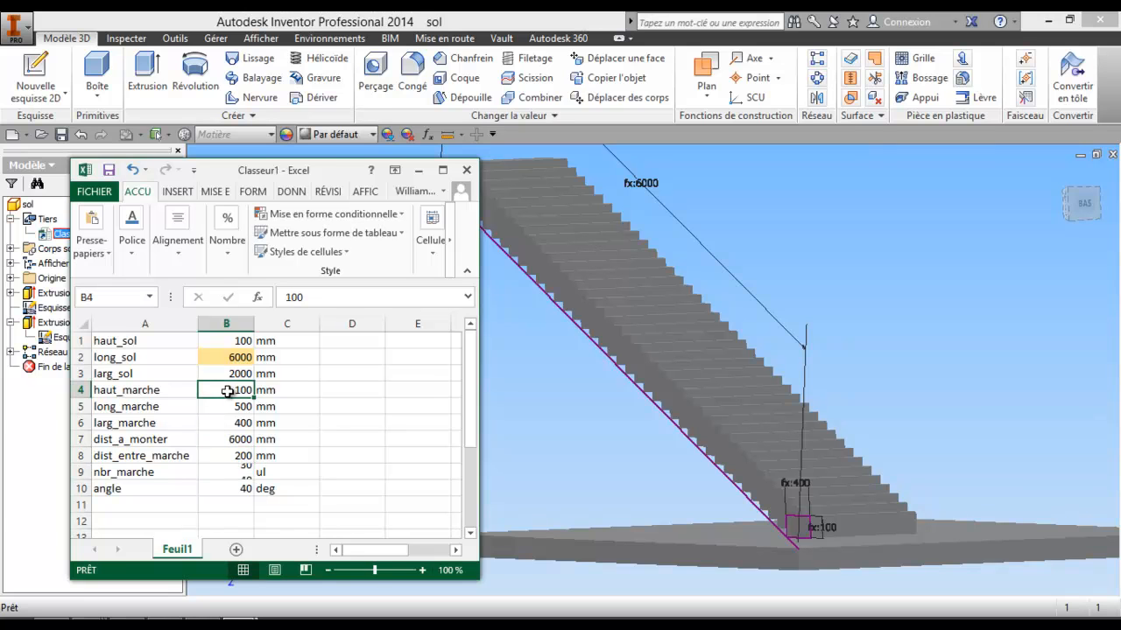
double_click(235, 390)
text(60)
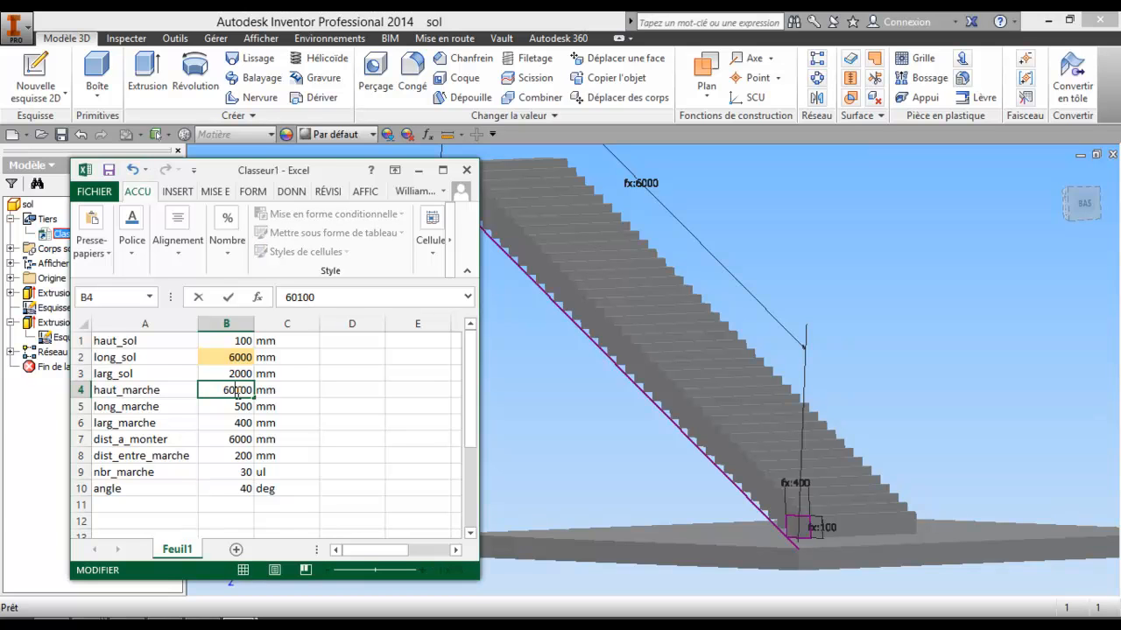
key(BackSpace)
click(109, 171)
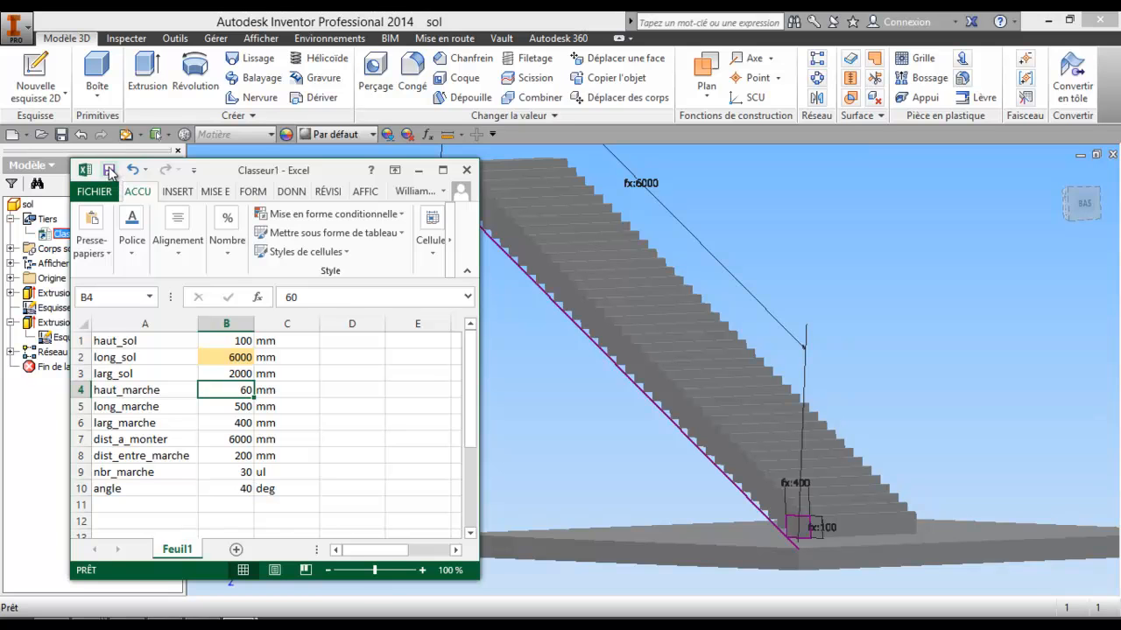
click(126, 134)
Examine the updated staircase from an oblique angle, both up close and as a whole with the floor slab.
shift+middle_drag(314, 350, 697, 430)
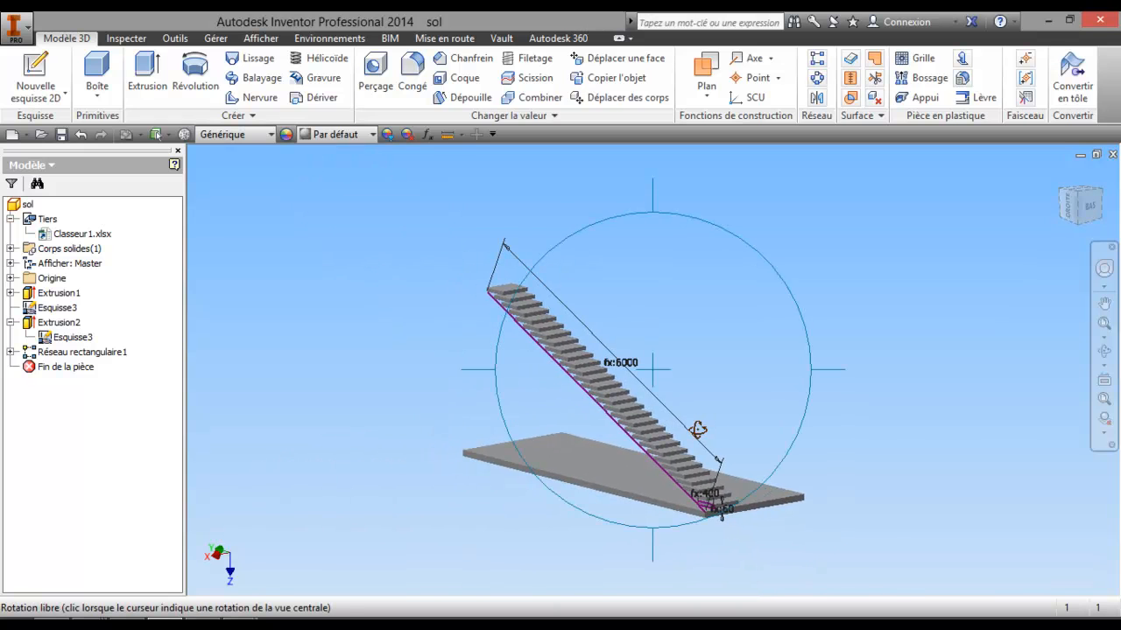
scroll(663, 430, up, 3)
scroll(657, 427, down, 3)
scroll(644, 419, up, 2)
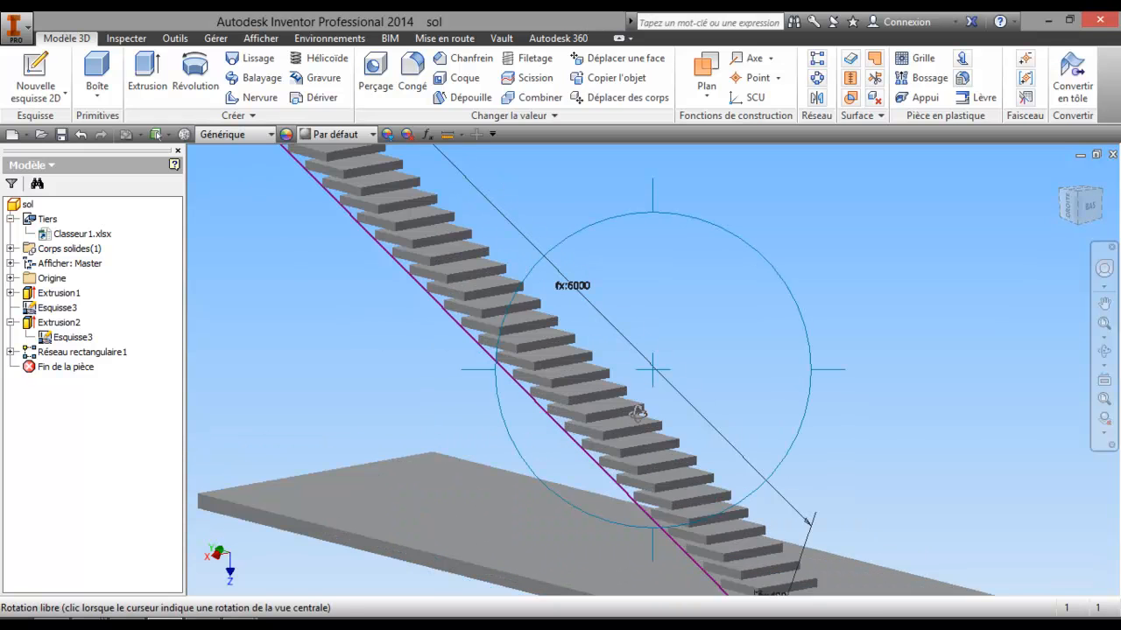
scroll(638, 413, down, 3)
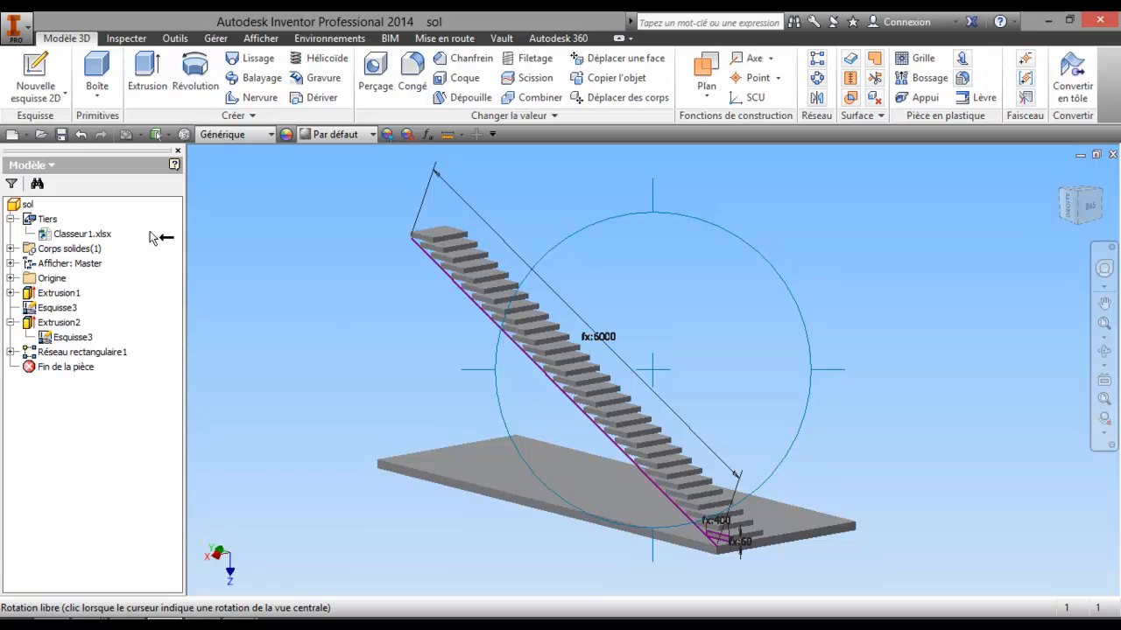
right_click(276, 318)
click(197, 311)
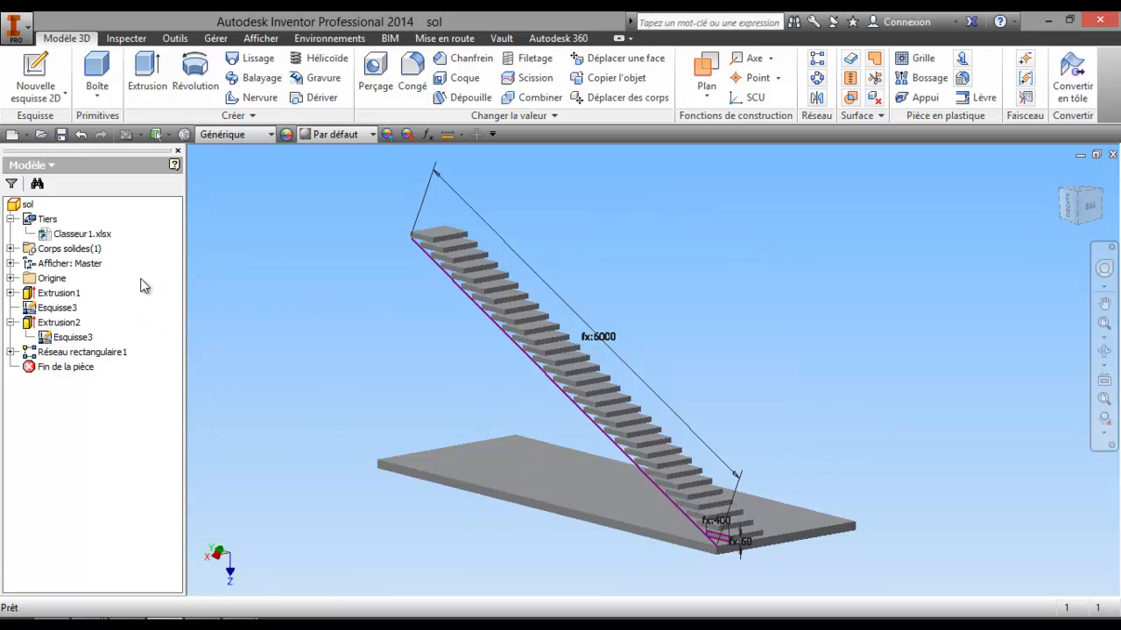
Open the linked Classeur1.xlsx in Excel once more and move its window to show the parameter list over the desktop.
right_click(86, 235)
click(120, 274)
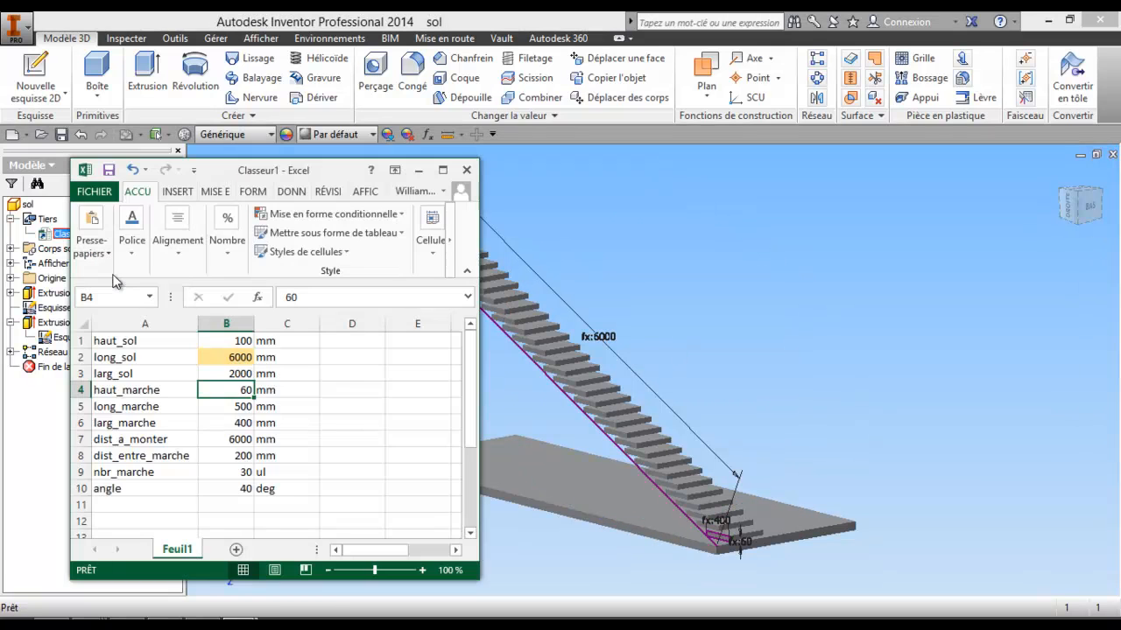
drag(243, 173, 318, 170)
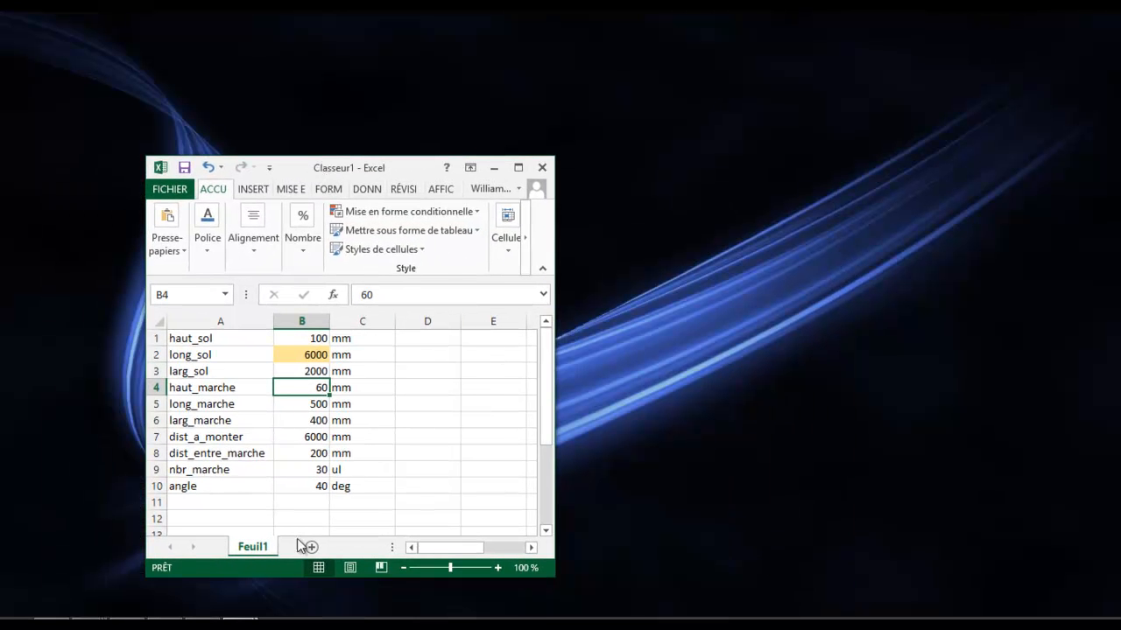
drag(343, 166, 468, 139)
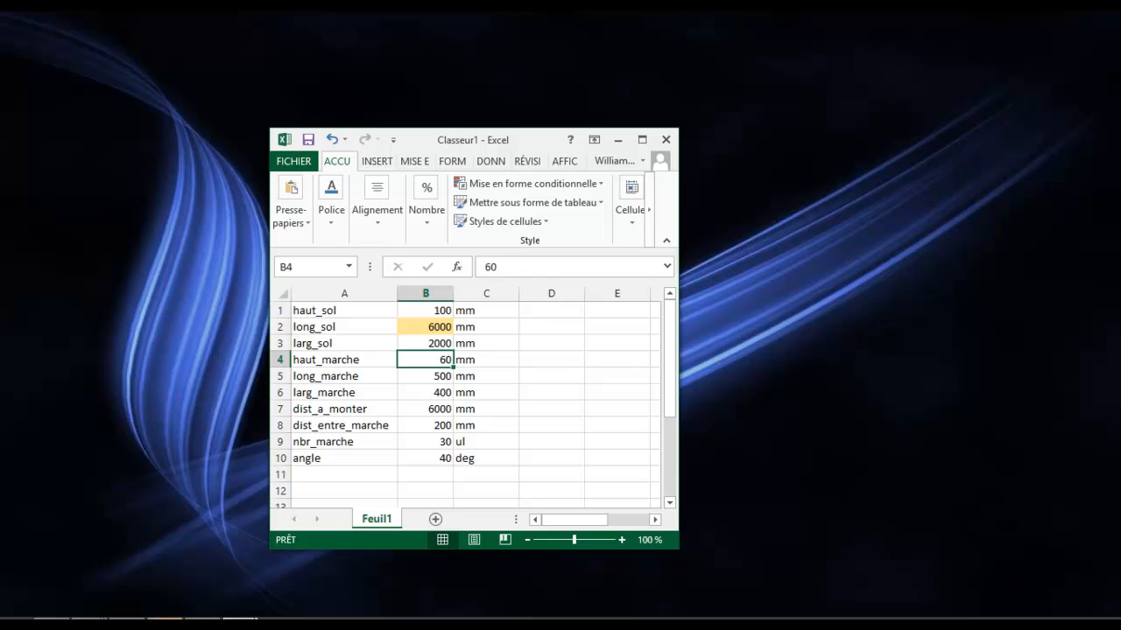
click(202, 621)
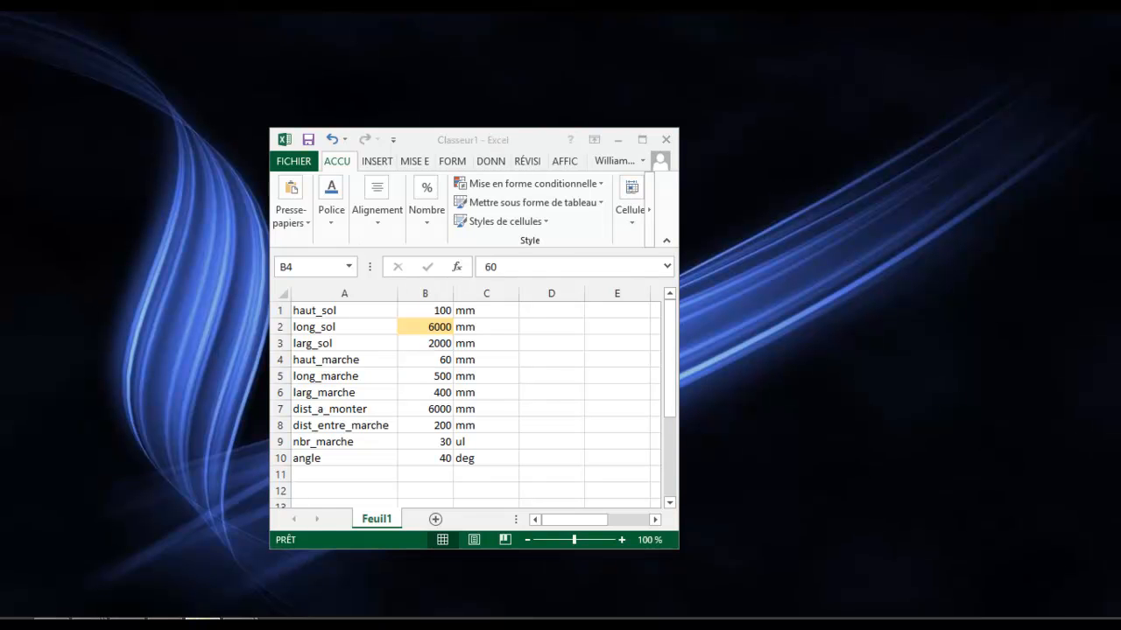